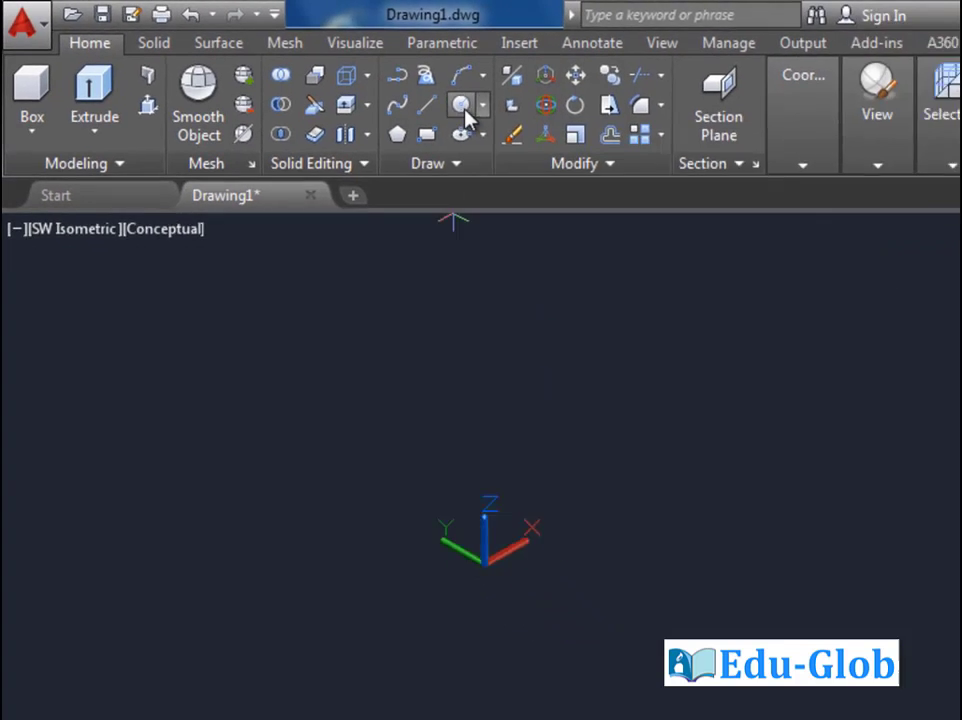
# Draw a circle with a radius of about 1022 in the isometric view
pyautogui.click(464, 110)
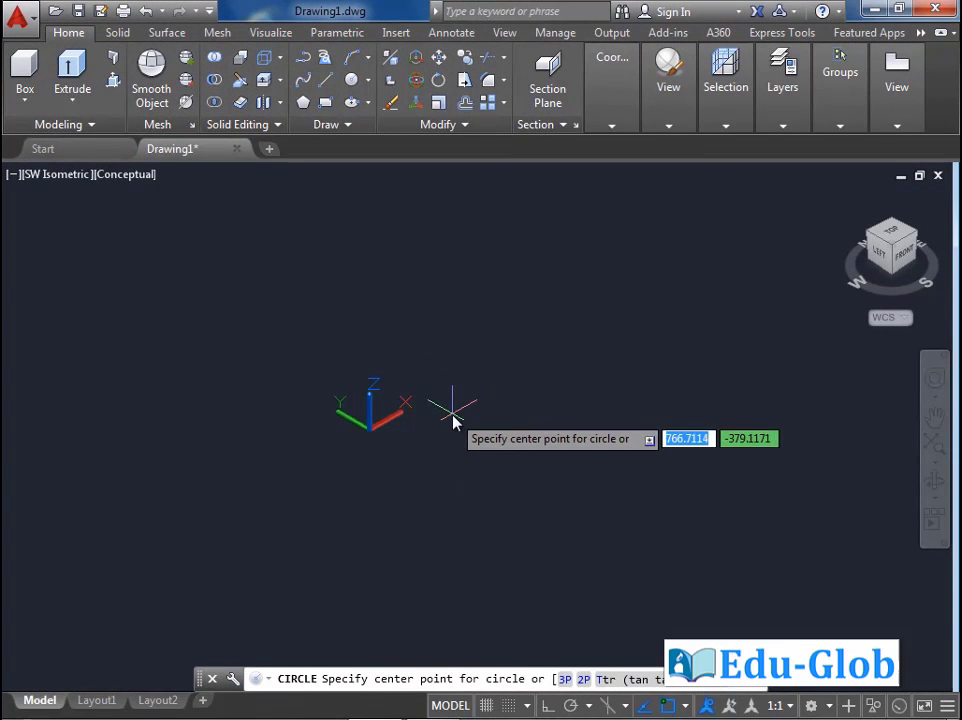
pyautogui.click(453, 415)
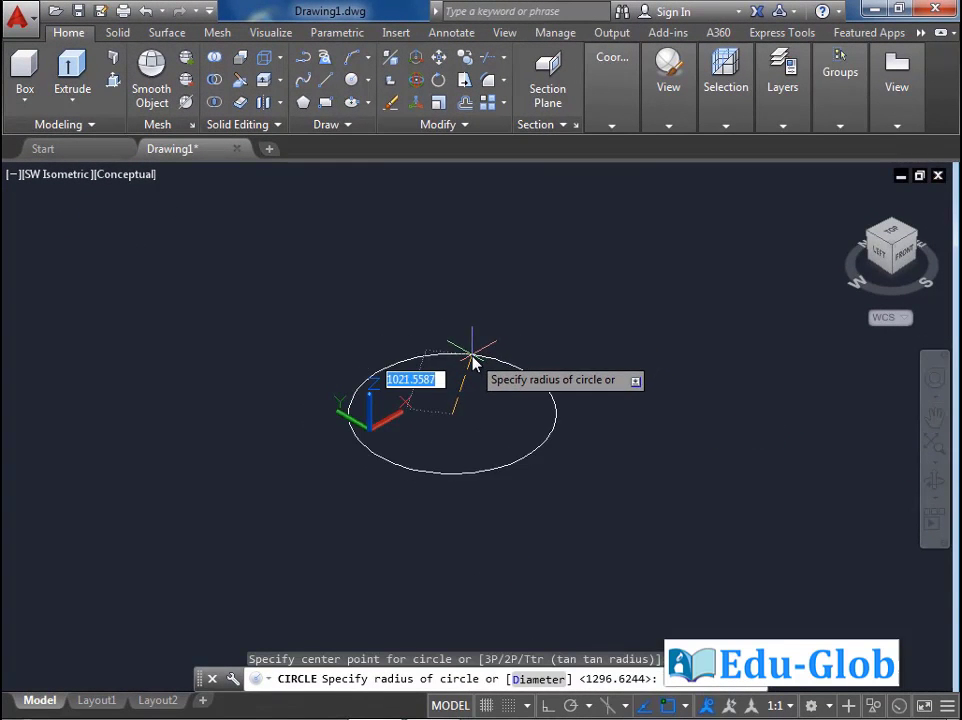
pyautogui.click(472, 362)
pyautogui.moveTo(462, 423); pyautogui.dragTo(474, 388, button='middle')
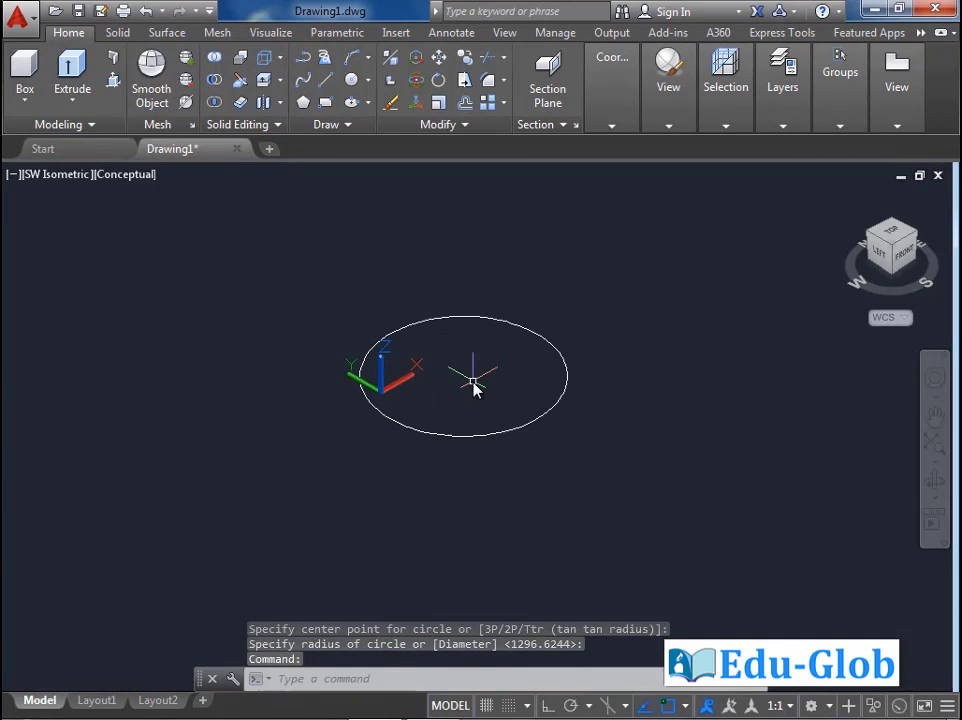
# Extrude the circle downward into a solid cylinder
pyautogui.click(72, 75)
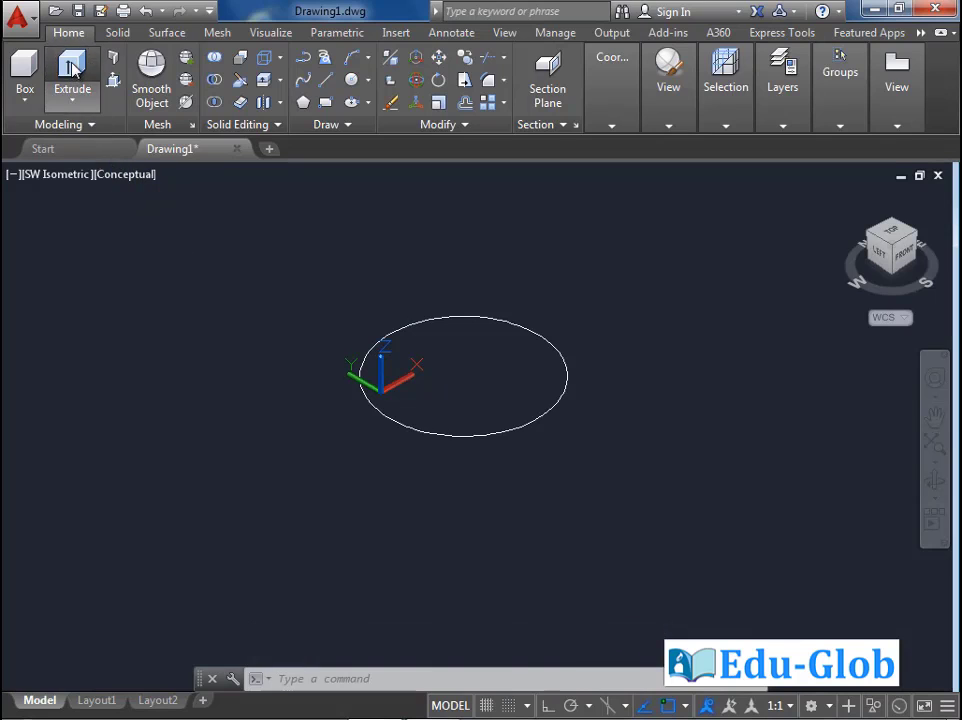
pyautogui.click(432, 436)
pyautogui.press('Return')
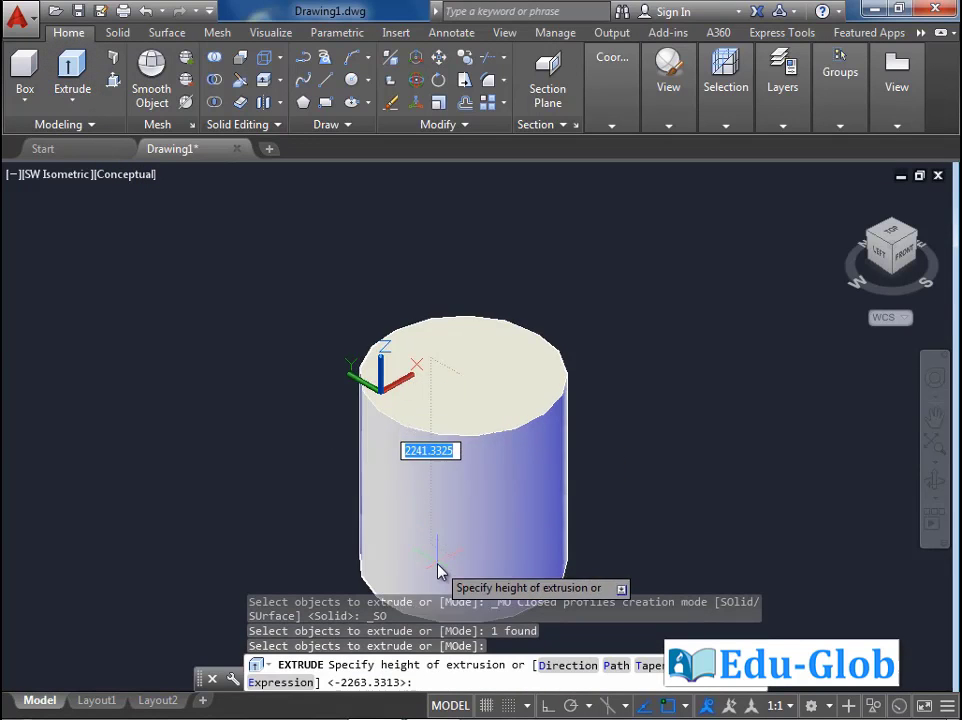
pyautogui.click(440, 546)
# Delete the extruded cylinder
pyautogui.click(498, 438)
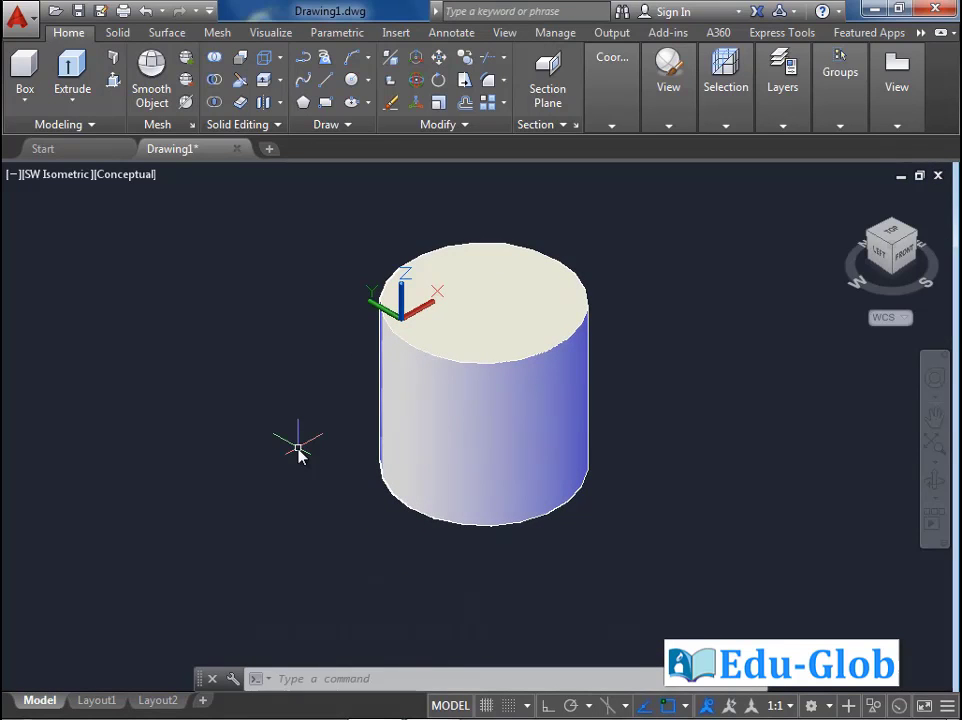
pyautogui.click(485, 436)
pyautogui.press('Delete')
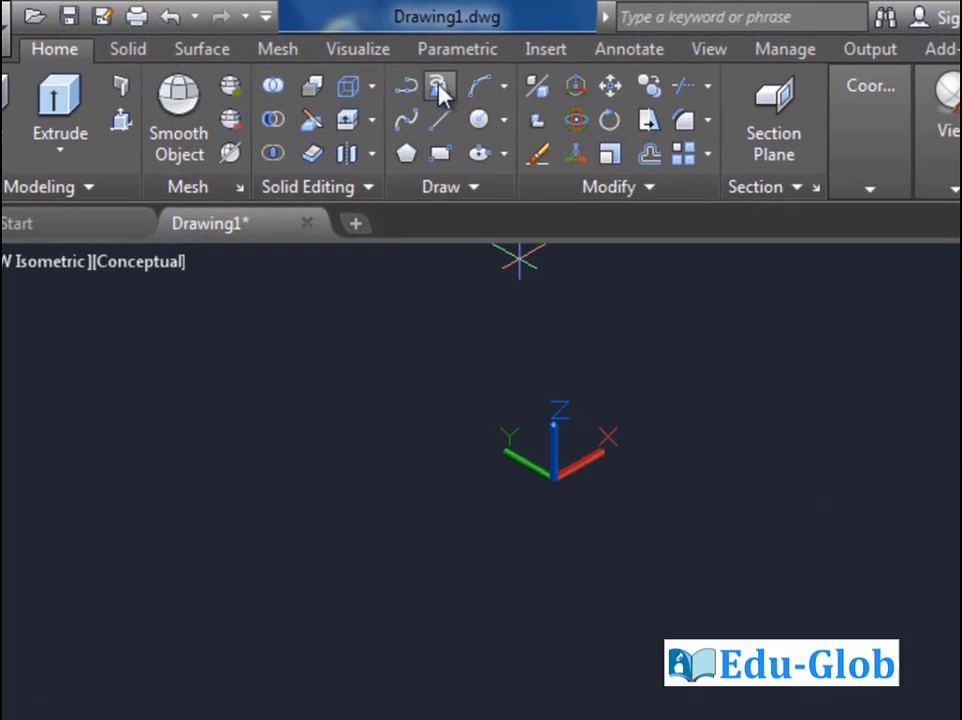
# Draw an irregular five-sided shape with the 3D Polyline tool, ending the last segment at the start point
pyautogui.click(440, 88)
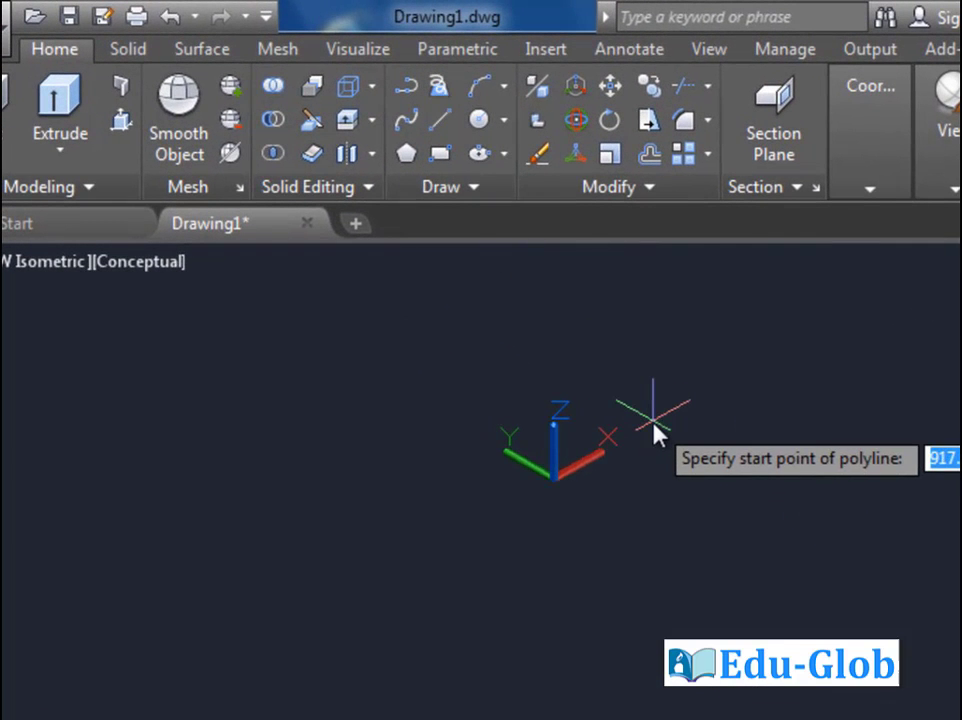
pyautogui.moveTo(597, 410); pyautogui.dragTo(655, 601, button='middle')
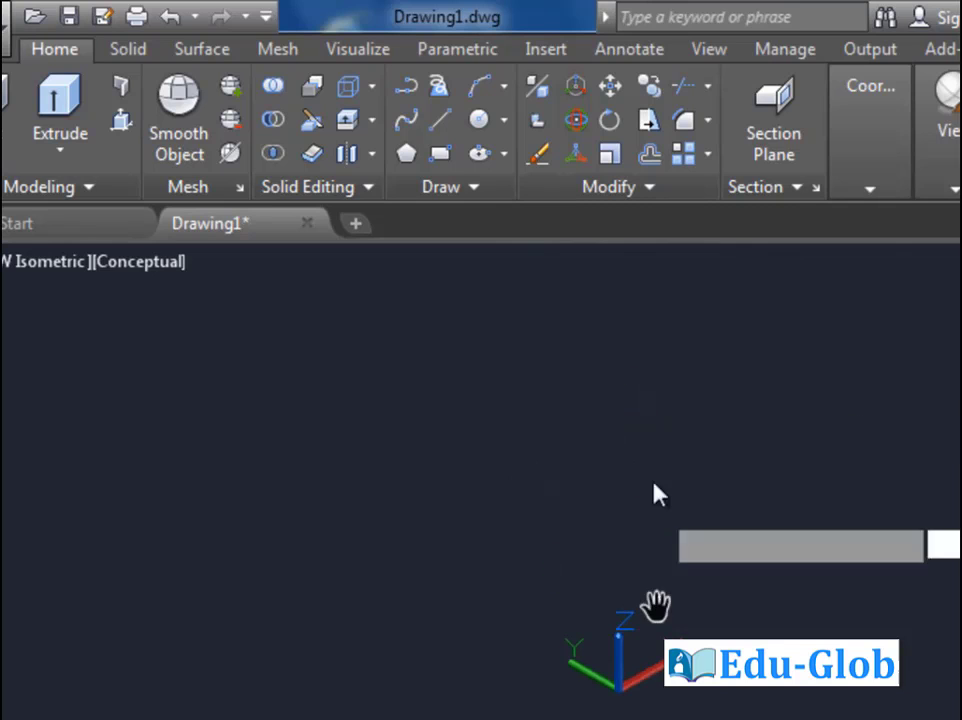
pyautogui.click(628, 443)
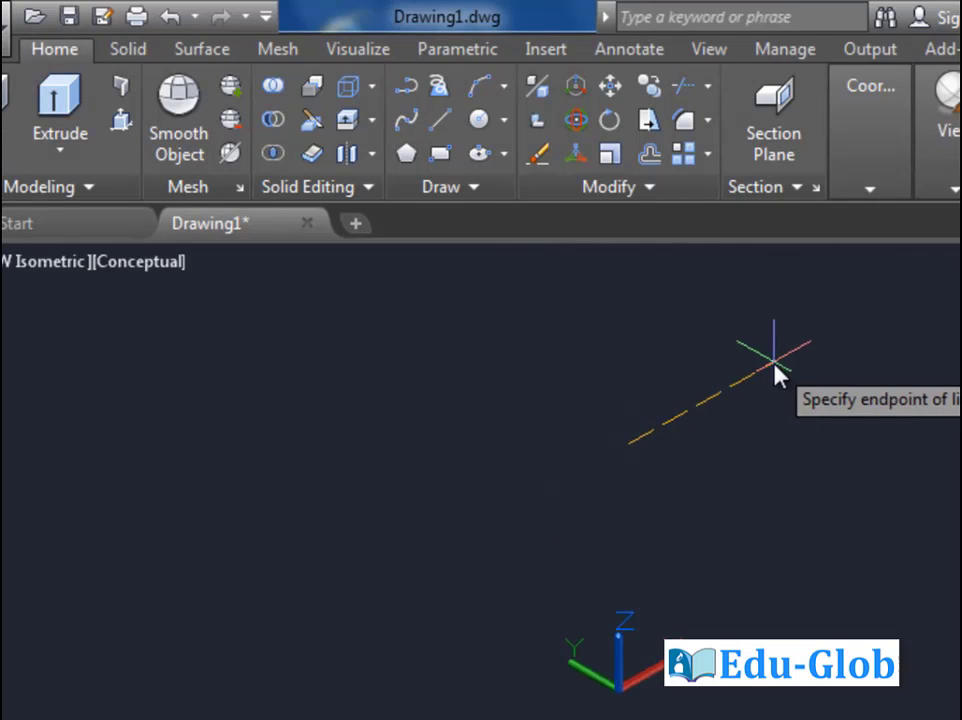
pyautogui.click(870, 370)
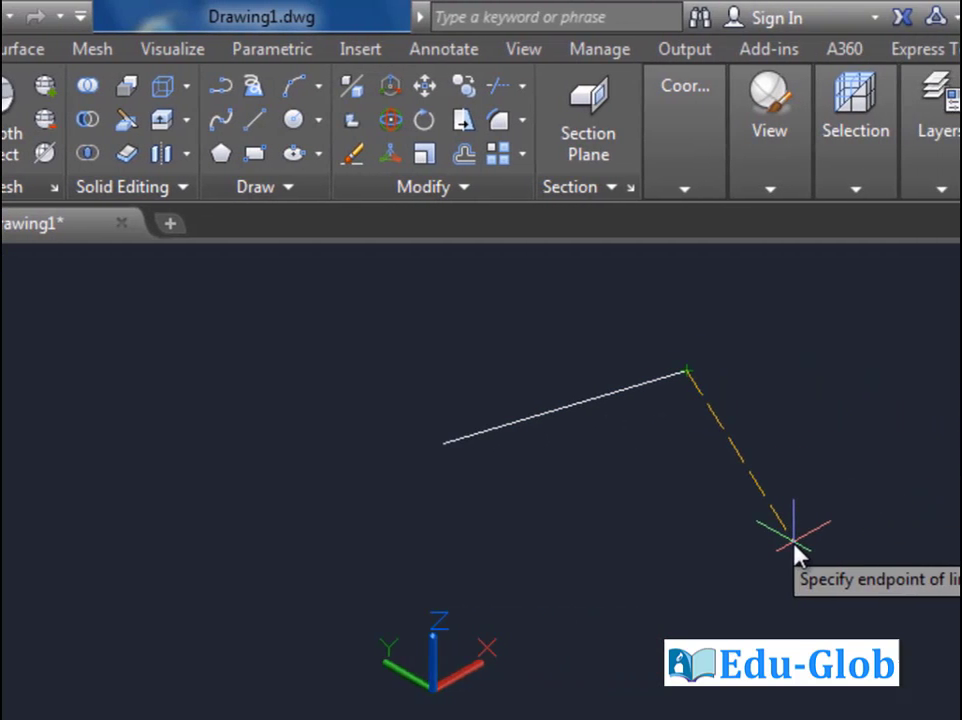
pyautogui.click(812, 540)
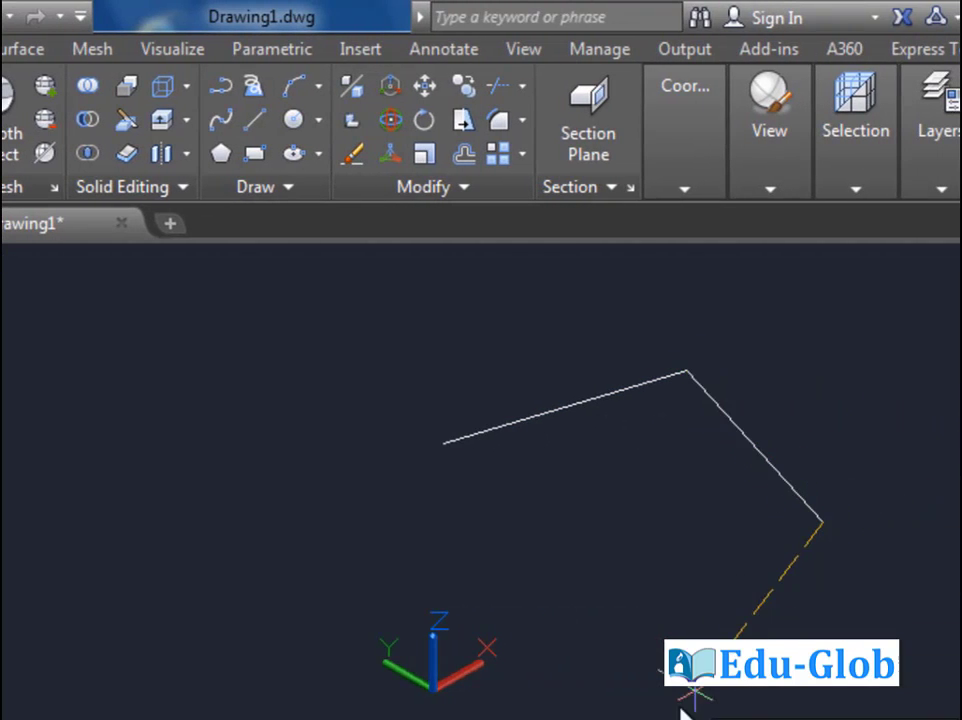
pyautogui.click(662, 706)
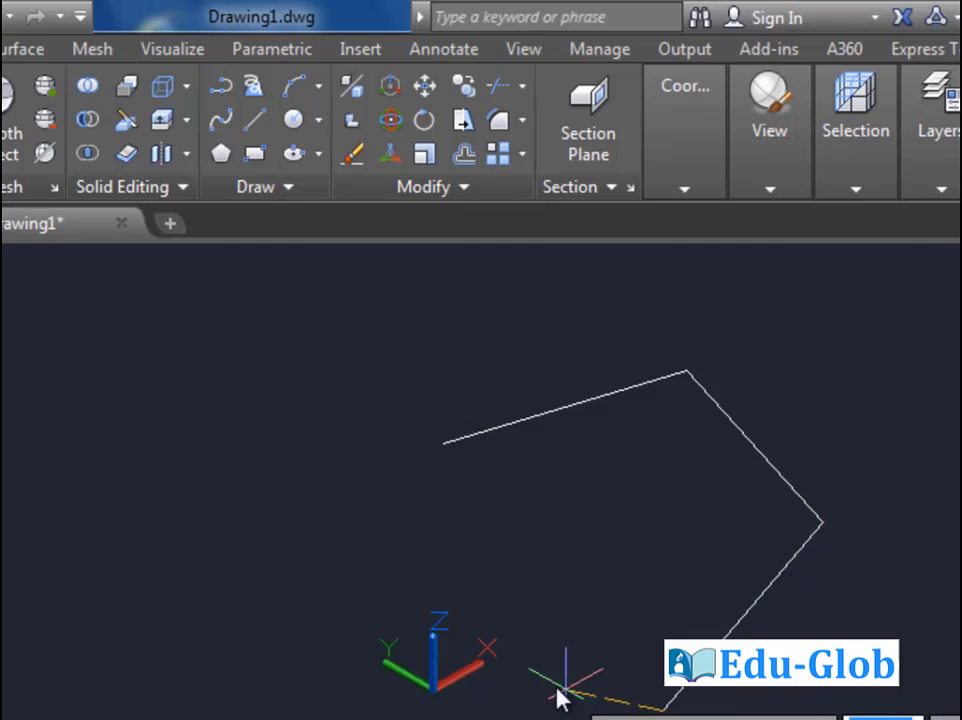
pyautogui.click(386, 624)
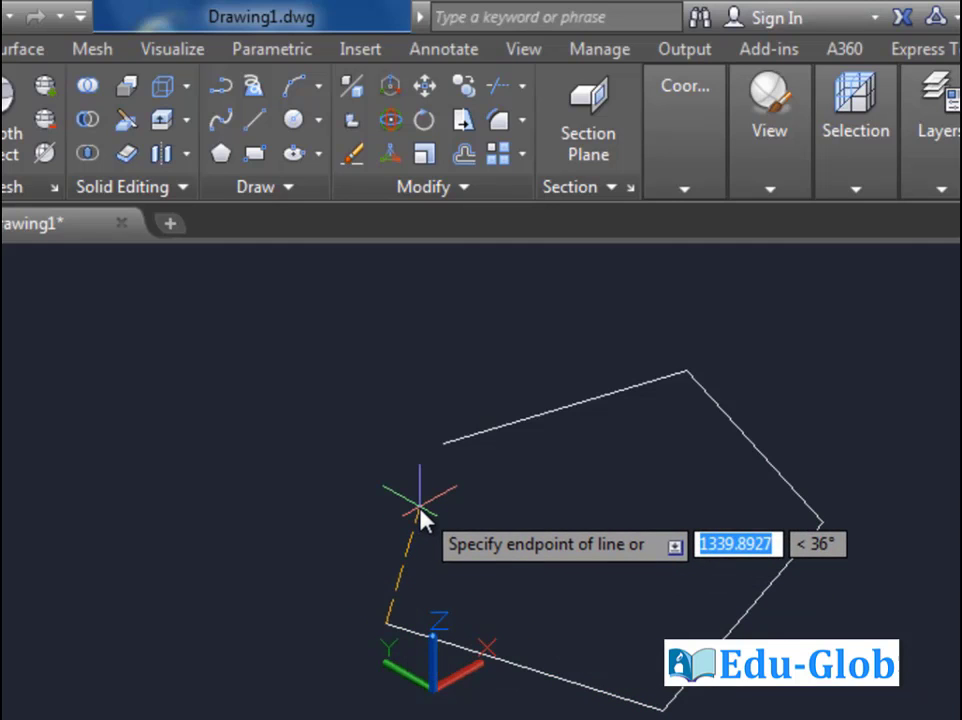
pyautogui.click(446, 447)
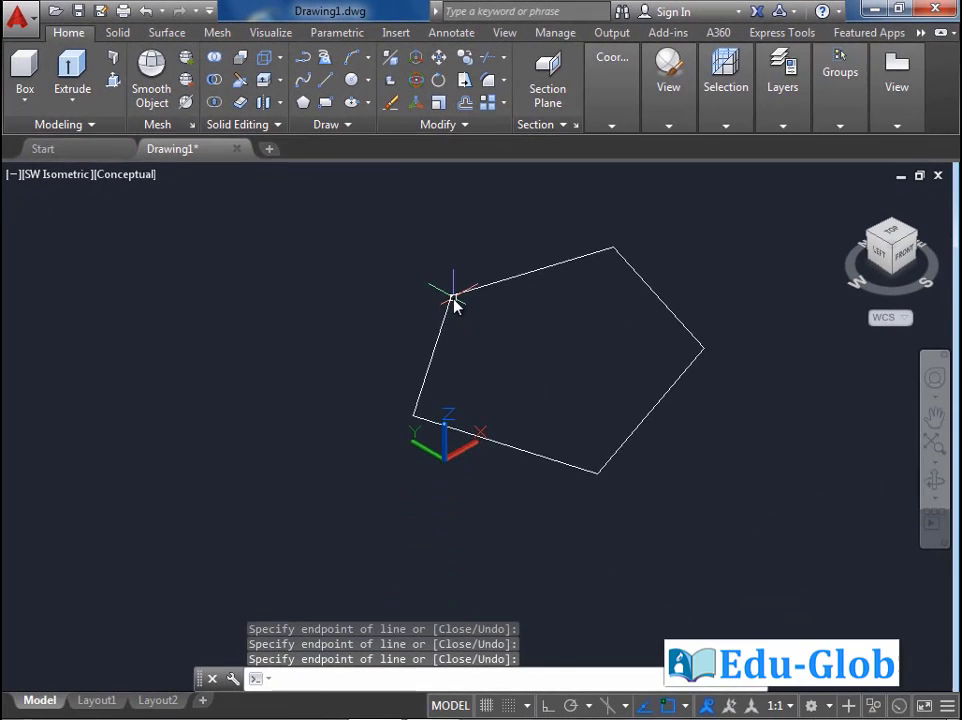
pyautogui.moveTo(613, 360); pyautogui.dragTo(497, 333, button='middle')
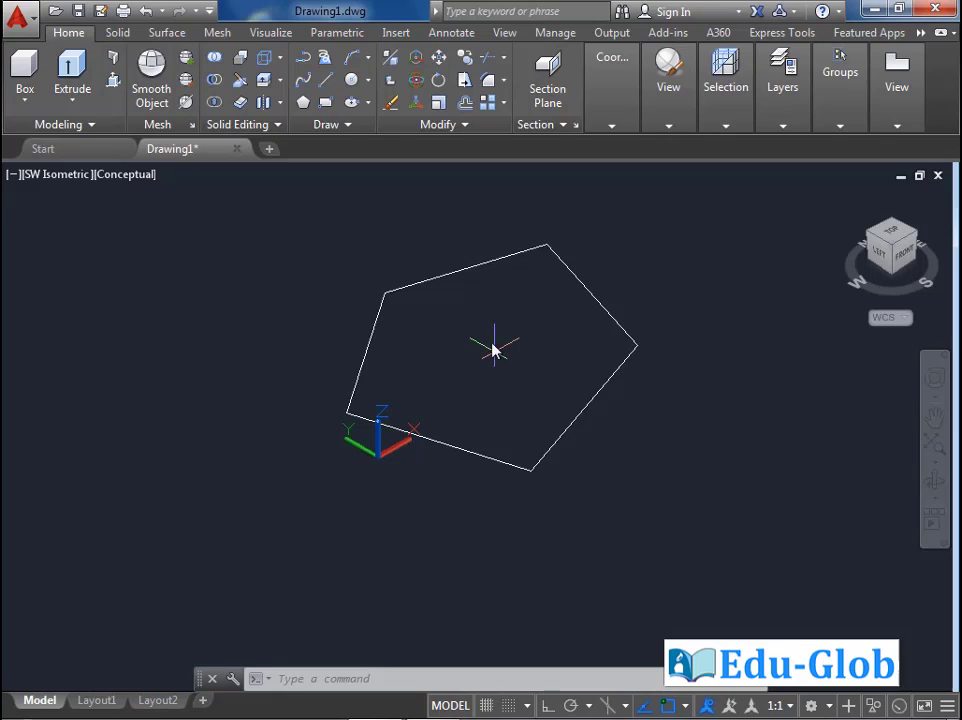
# Stretch the uppermost vertex of the five-sided polyline up and to the left
pyautogui.click(460, 277)
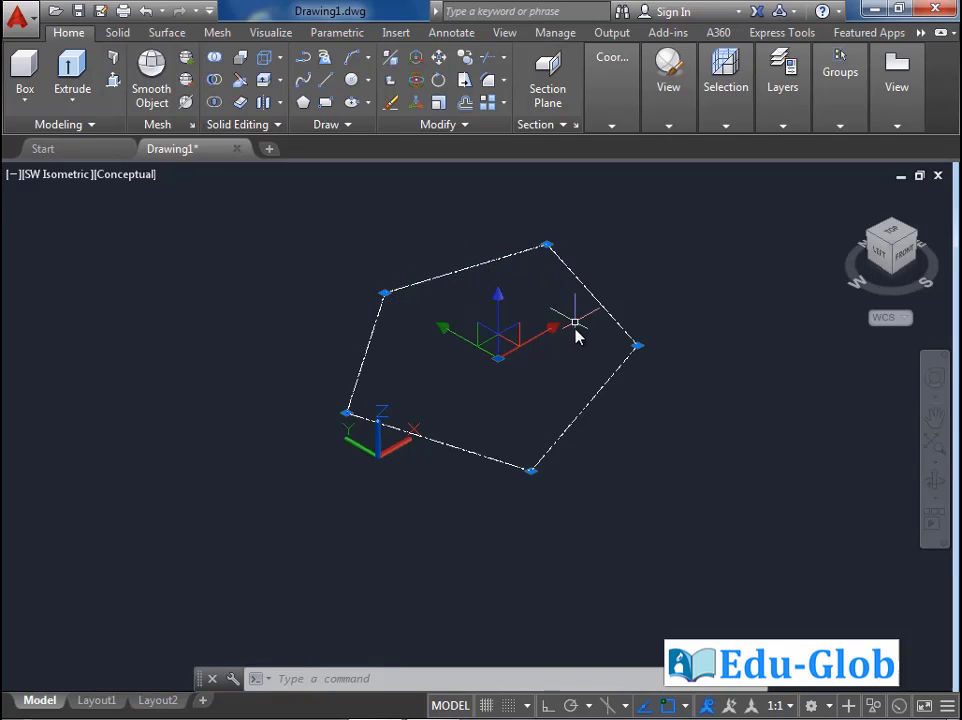
pyautogui.click(546, 245)
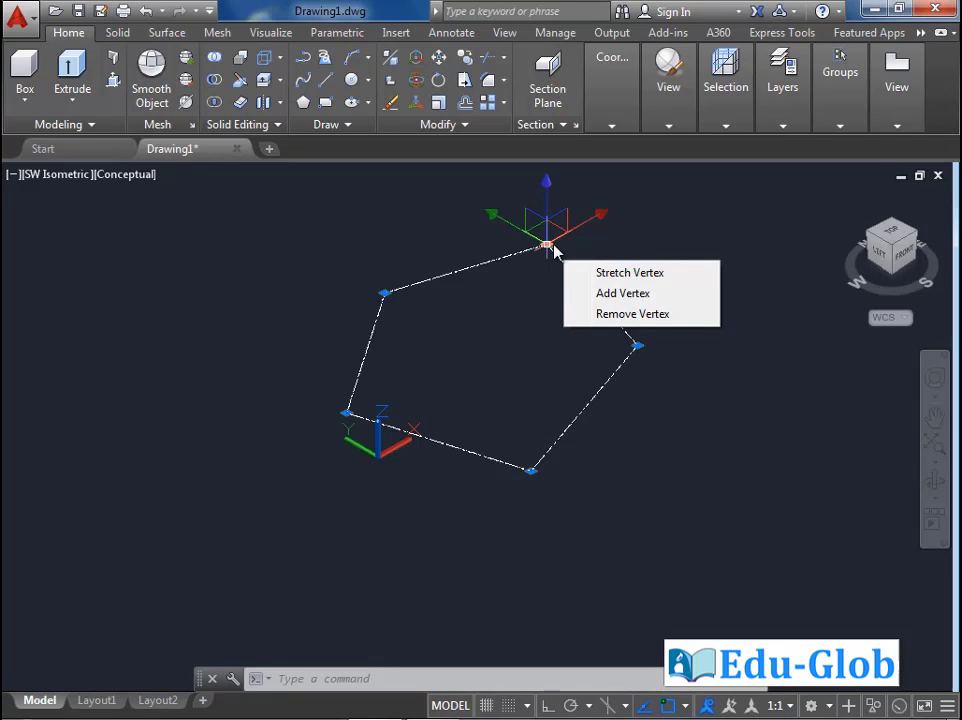
pyautogui.click(616, 273)
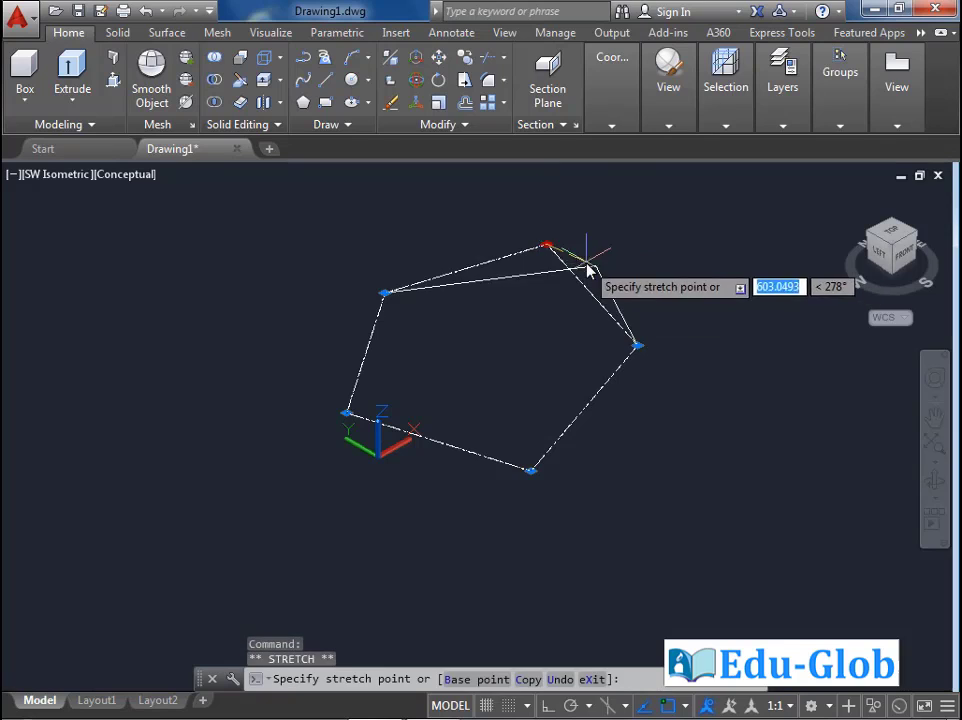
pyautogui.click(503, 220)
# Add a vertex to the polyline to the right of its uppermost vertex, and remove that added vertex again
pyautogui.moveTo(505, 221)
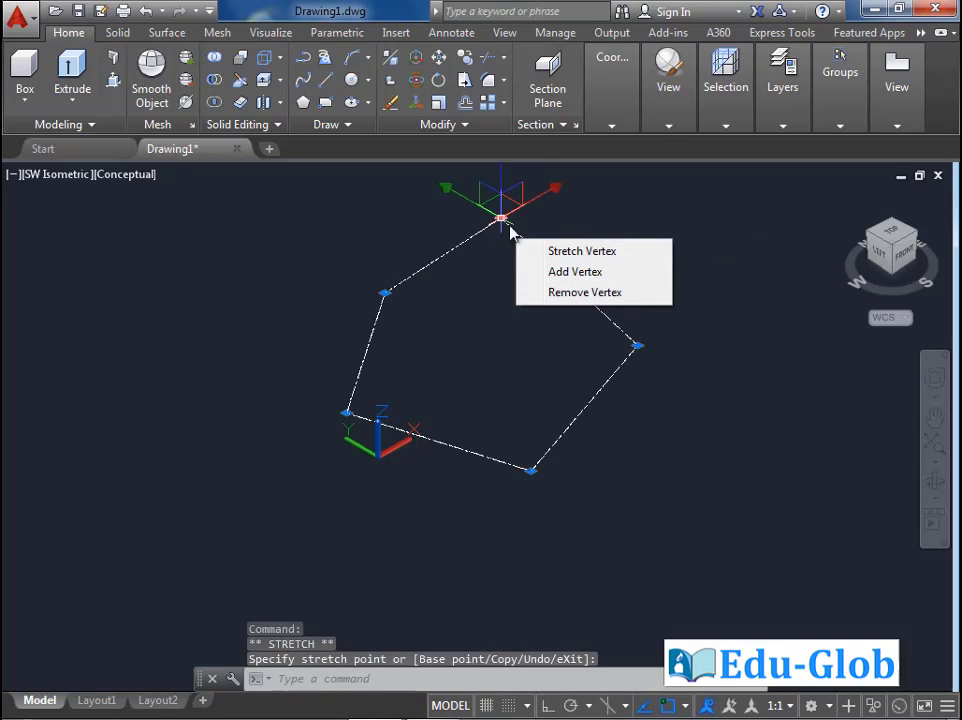
pyautogui.click(607, 279)
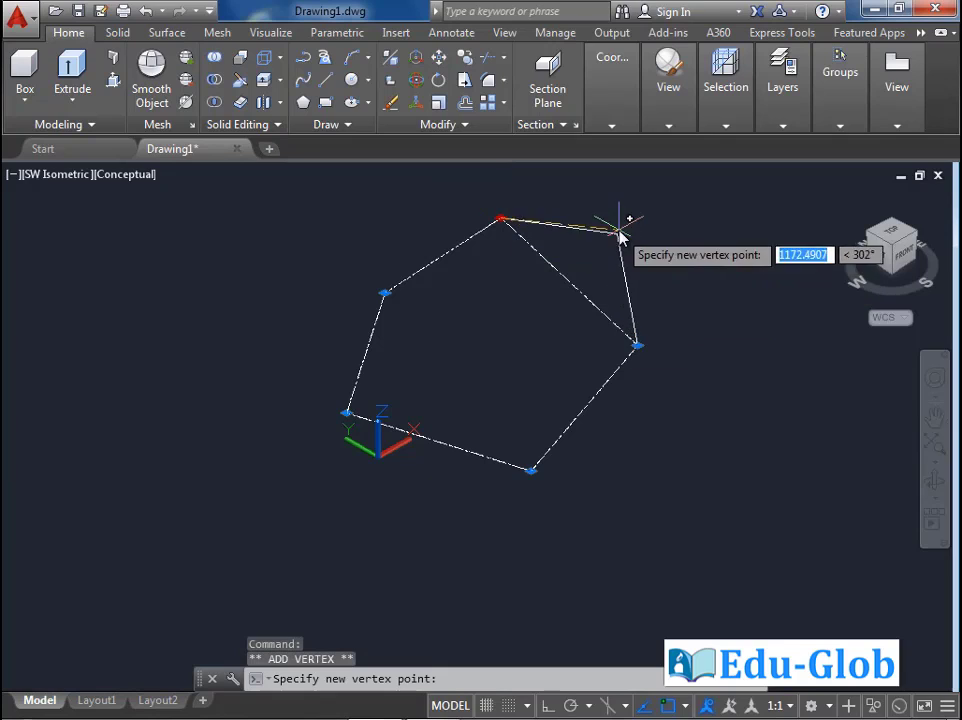
pyautogui.click(612, 235)
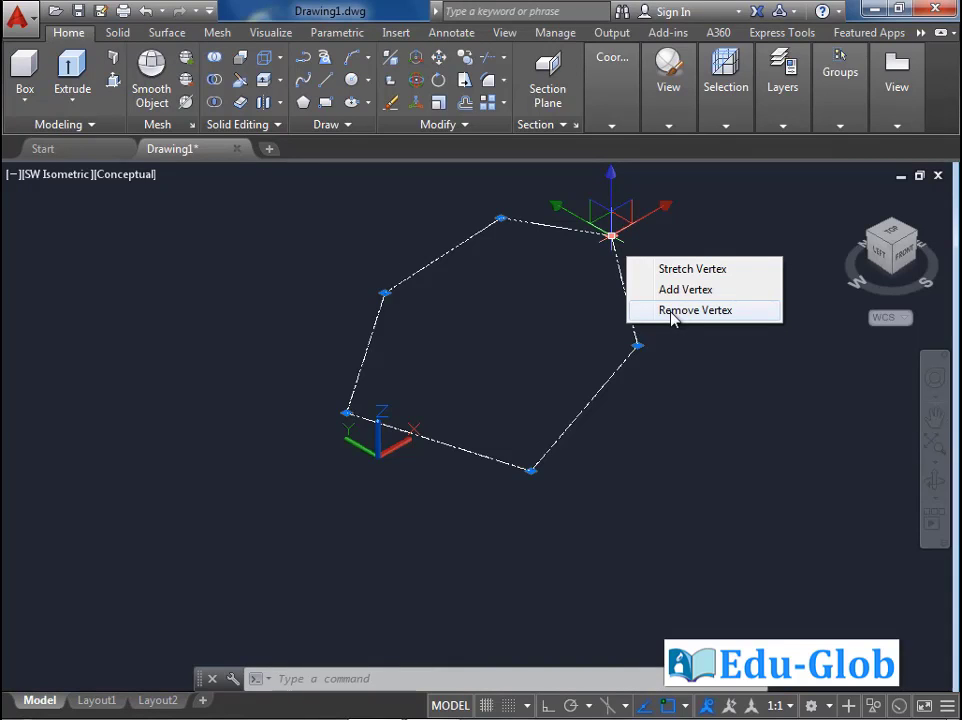
pyautogui.click(672, 314)
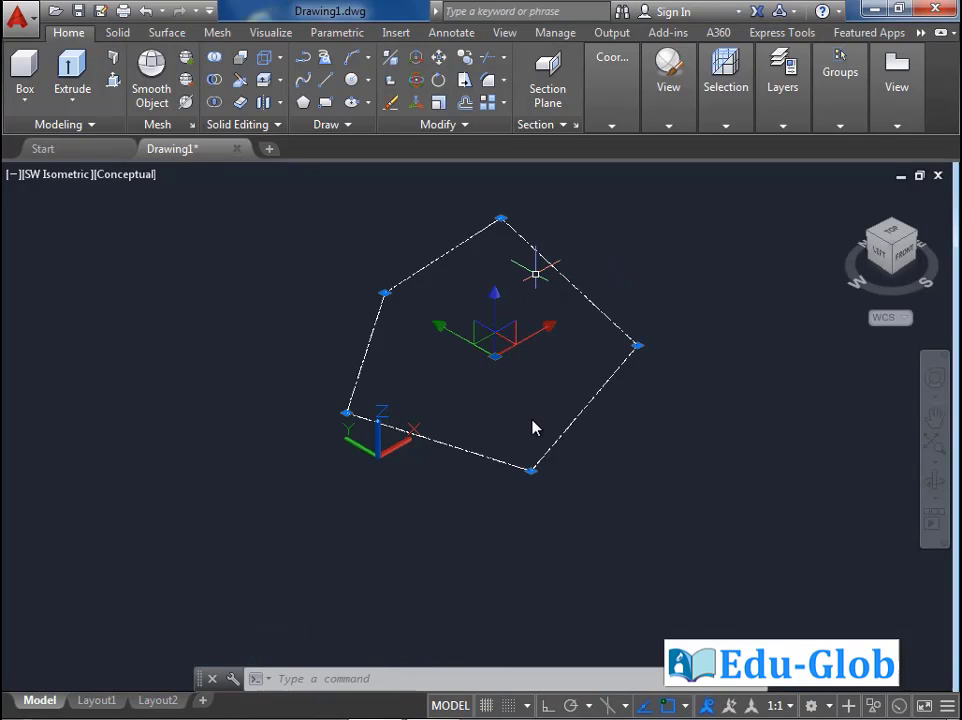
pyautogui.press('Escape')
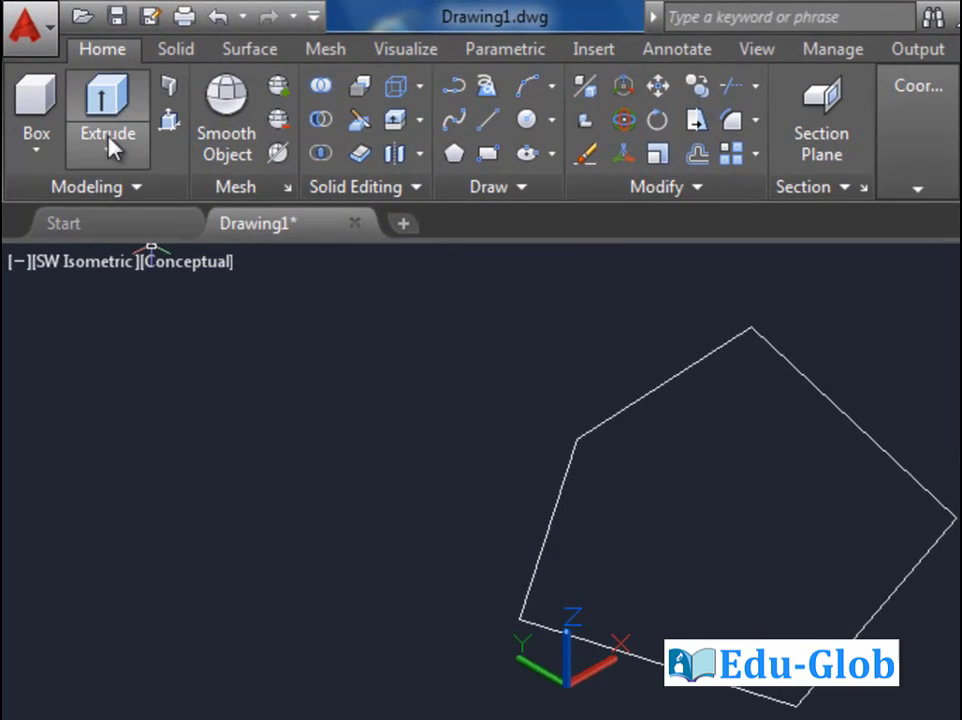
# Extrude the five-sided 3D polyline downward into a solid
pyautogui.click(110, 145)
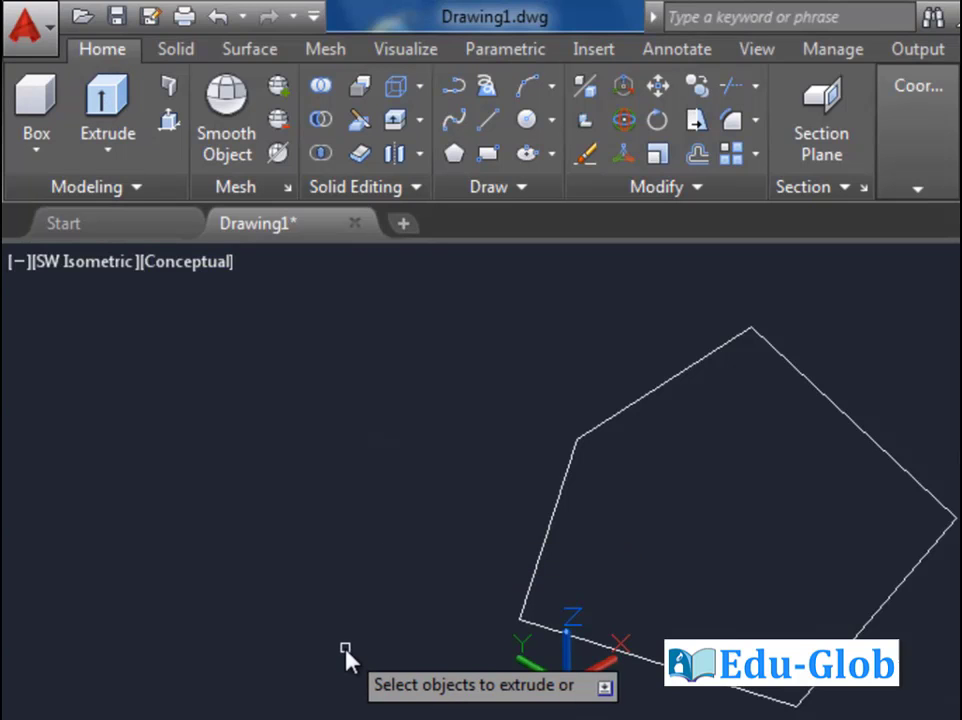
pyautogui.click(530, 580)
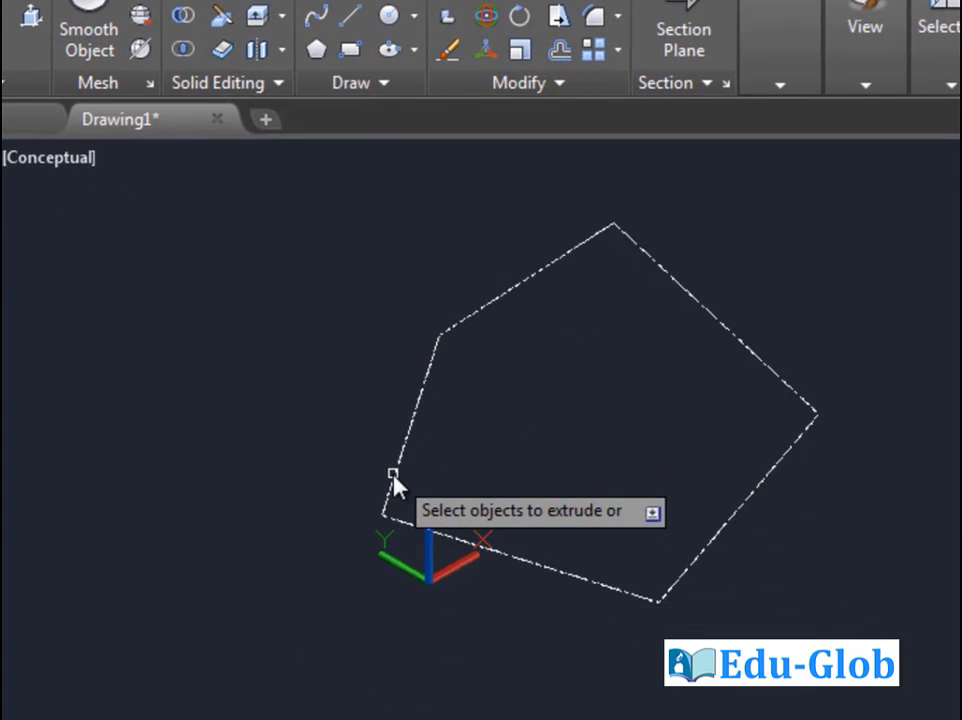
pyautogui.press('Return')
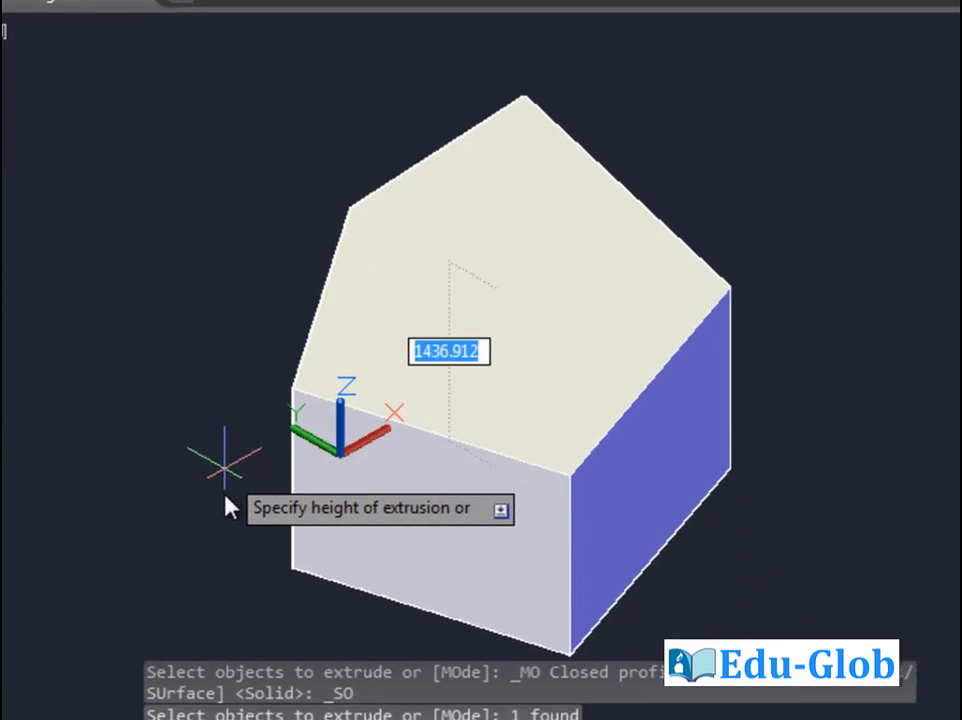
pyautogui.click(307, 614)
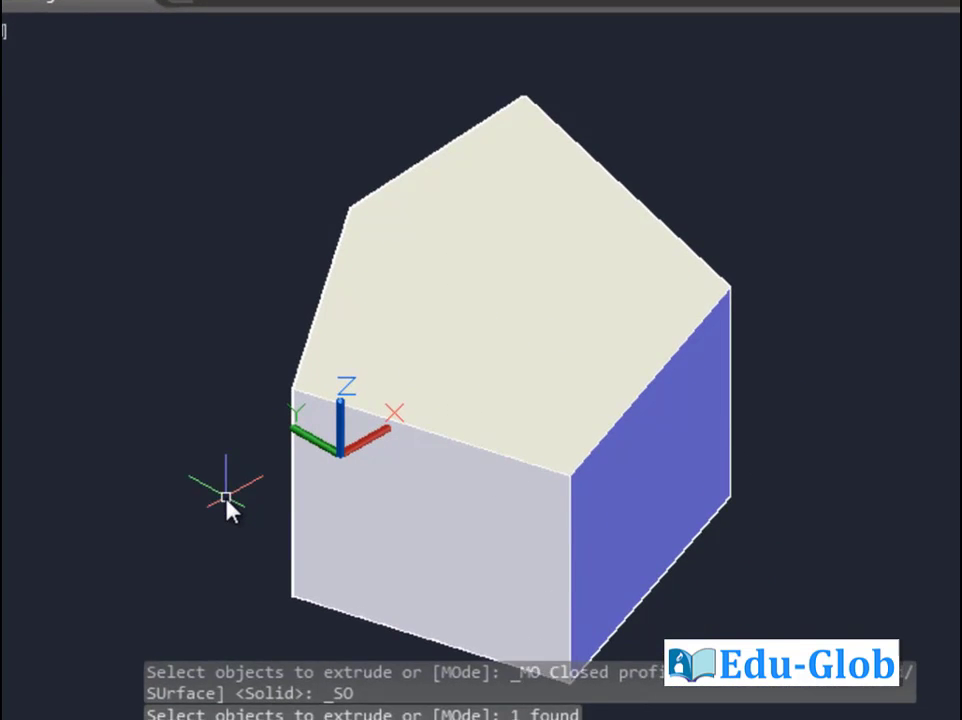
# Delete the extruded five-sided solid from the drawing
pyautogui.moveTo(447, 507); pyautogui.dragTo(537, 404, button='middle')
pyautogui.press('Return')
pyautogui.moveTo(565, 322); pyautogui.dragTo(490, 365, button='middle')
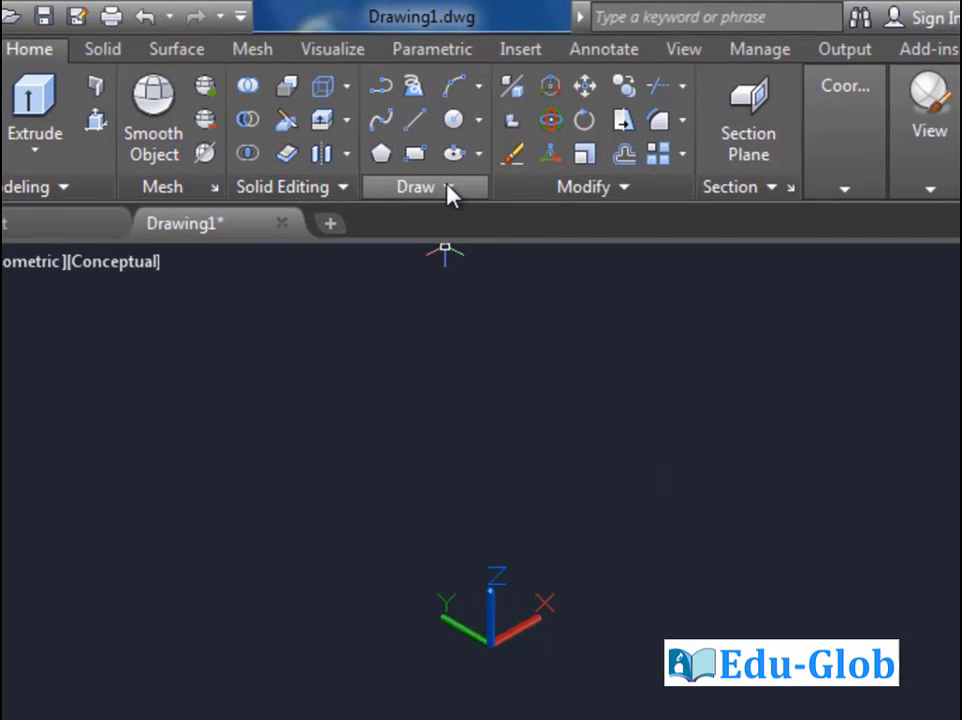
# Start a helix by placing its base center in the empty drawing and giving it a base radius of about 1131
pyautogui.click(448, 190)
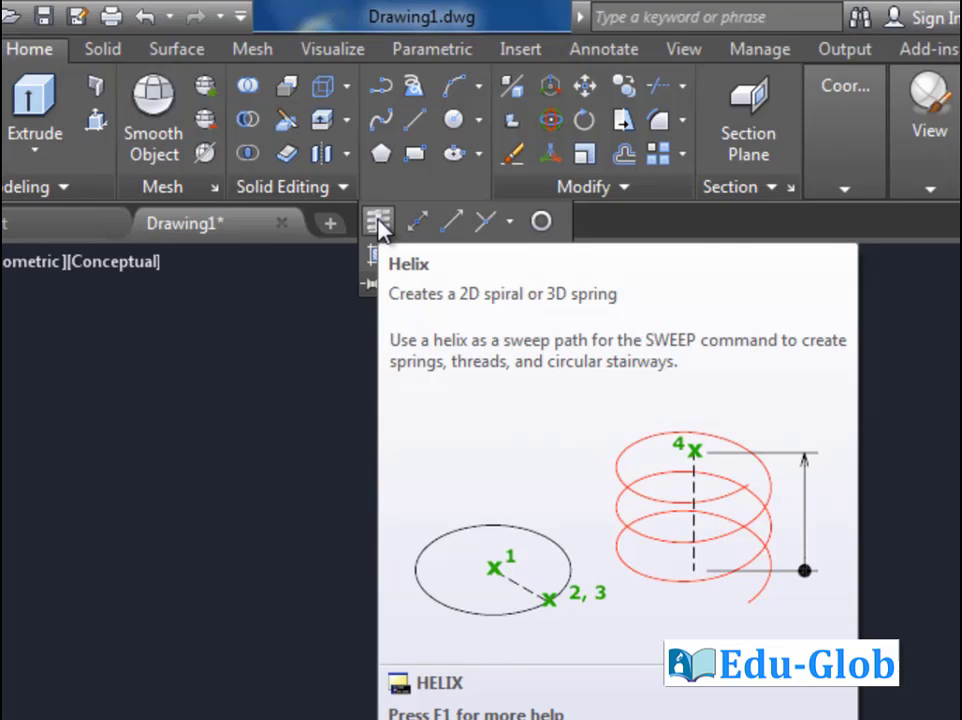
pyautogui.click(380, 224)
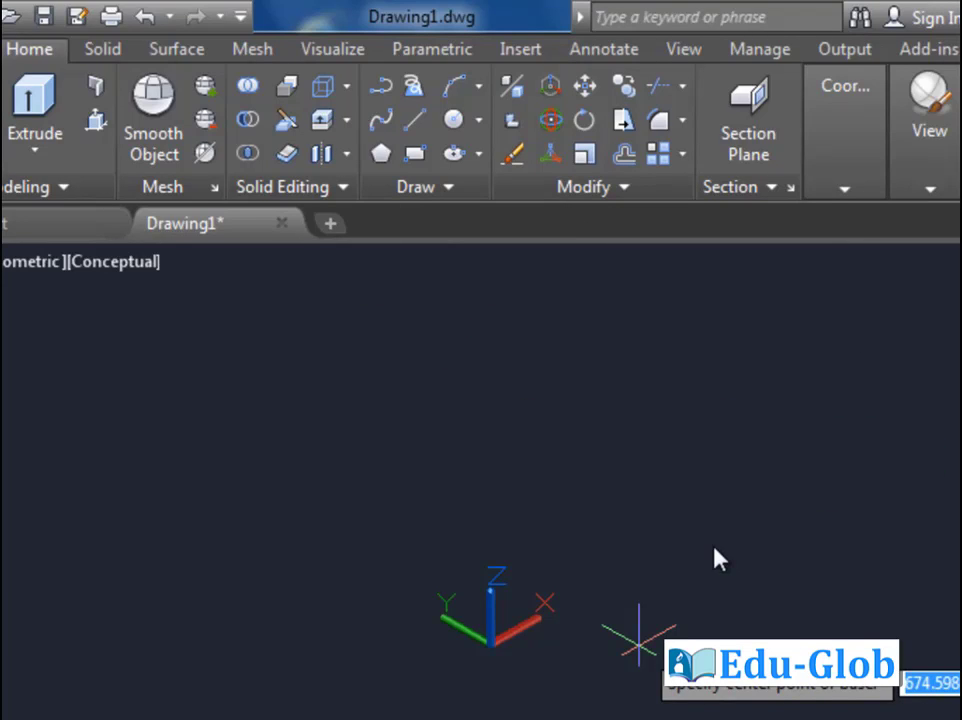
pyautogui.click(672, 656)
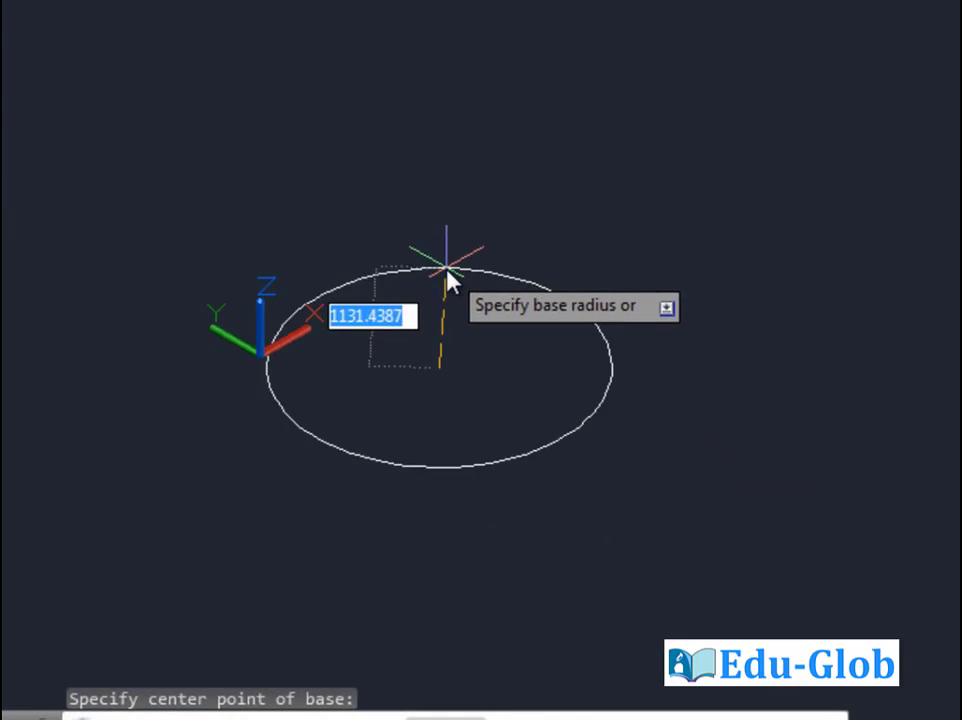
pyautogui.click(447, 283)
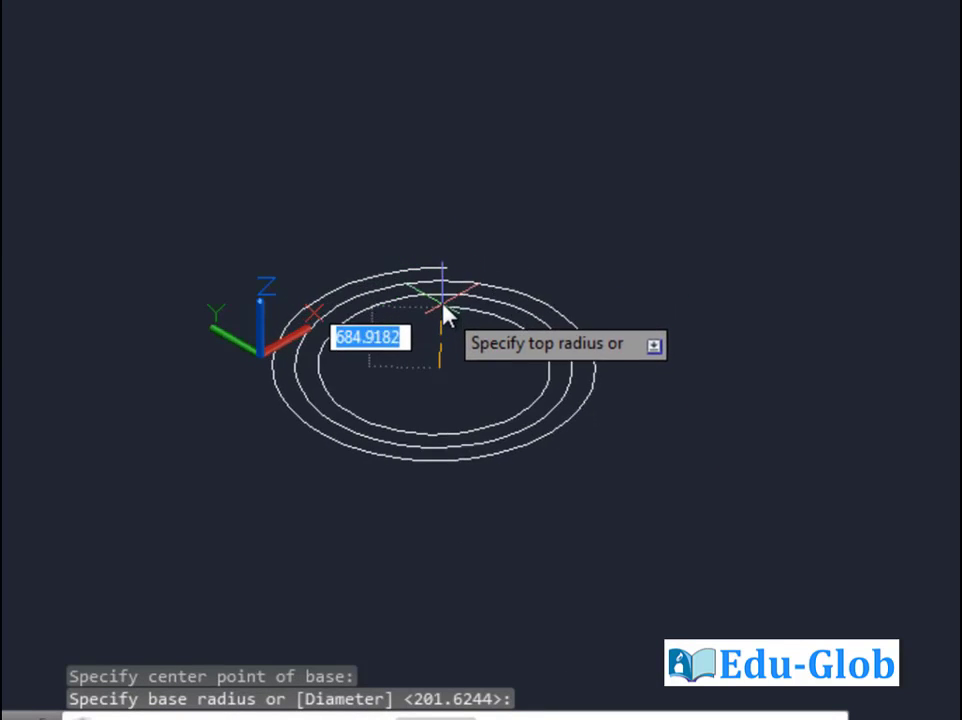
# Finish the helix as a tall upward spring that tapers to a top radius smaller than its base
pyautogui.scroll(4, 446, 300)
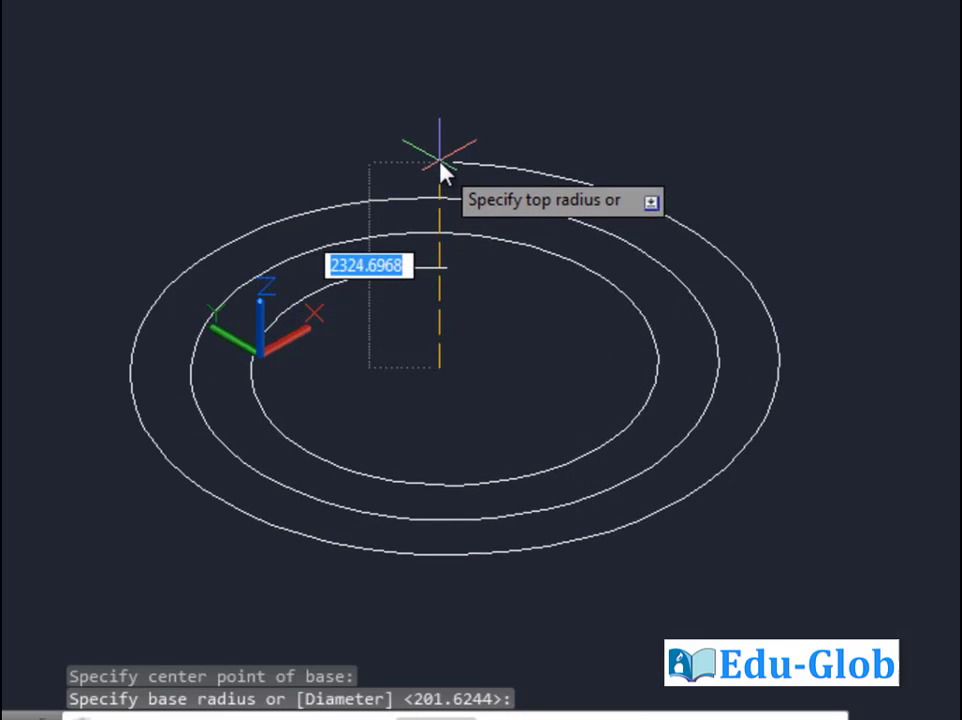
pyautogui.scroll(-4, 432, 262)
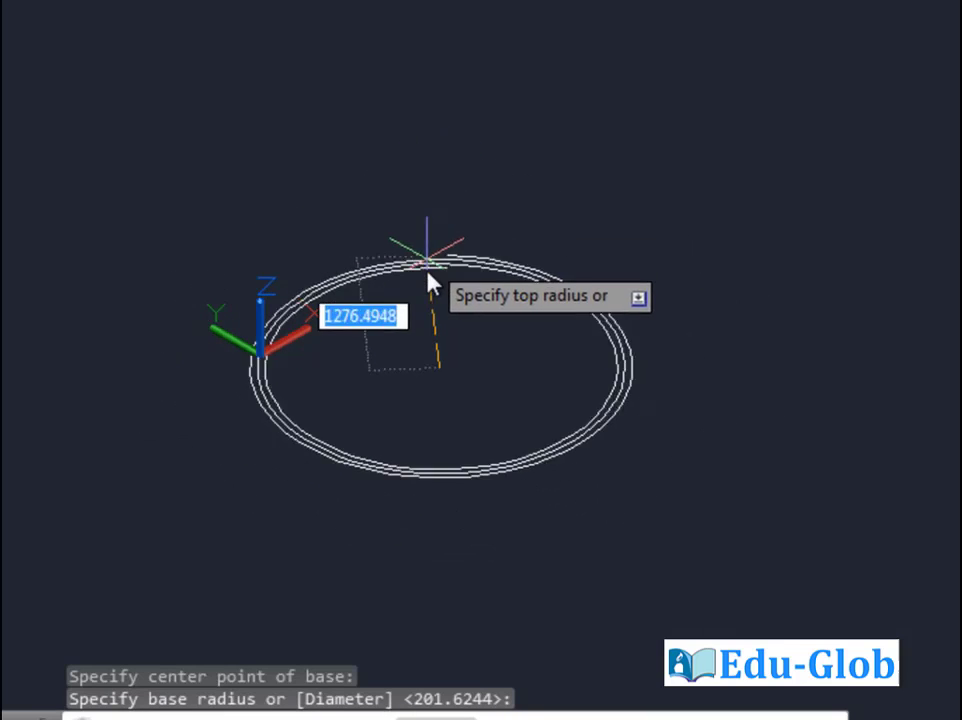
pyautogui.click(440, 333)
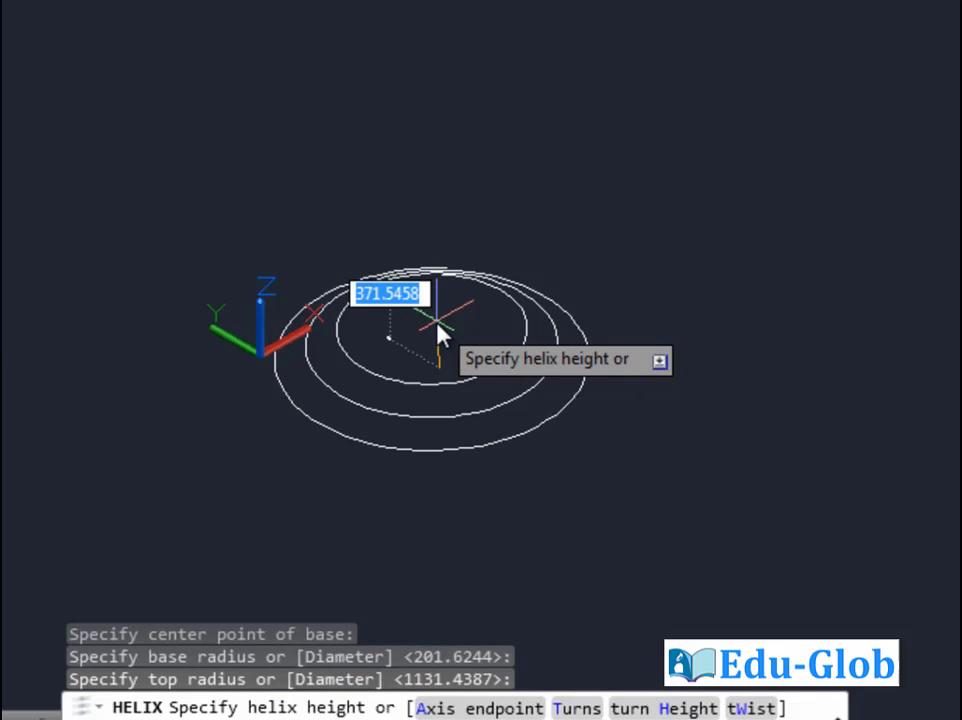
pyautogui.moveTo(437, 60); pyautogui.dragTo(440, 167, button='middle')
pyautogui.click(431, 36)
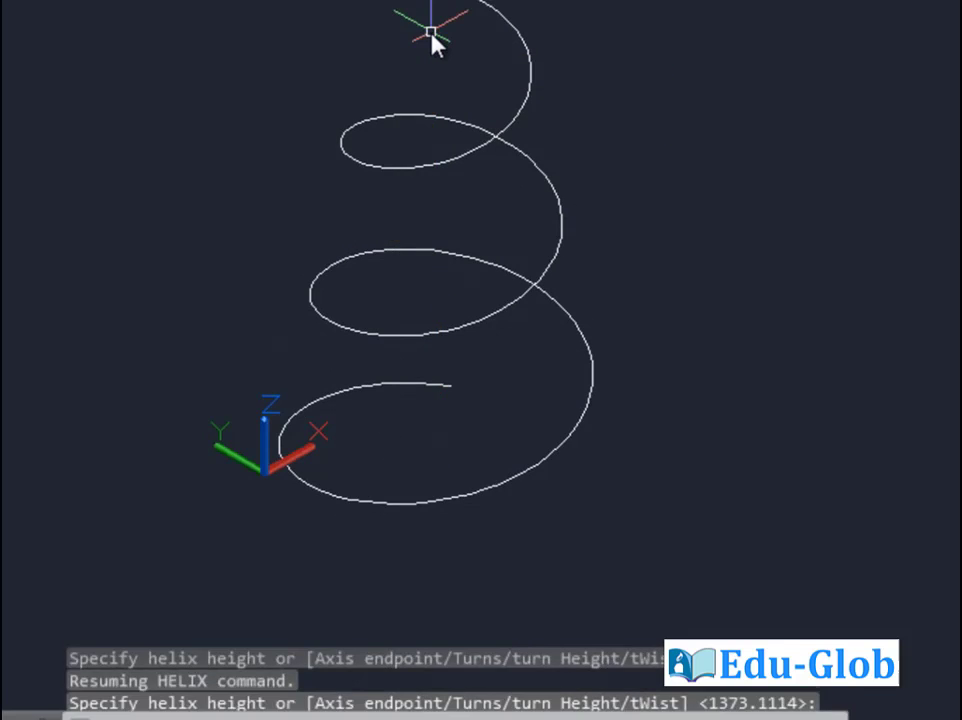
pyautogui.scroll(-3, 436, 241)
pyautogui.scroll(2, 437, 240)
pyautogui.moveTo(451, 209); pyautogui.dragTo(452, 241, button='middle')
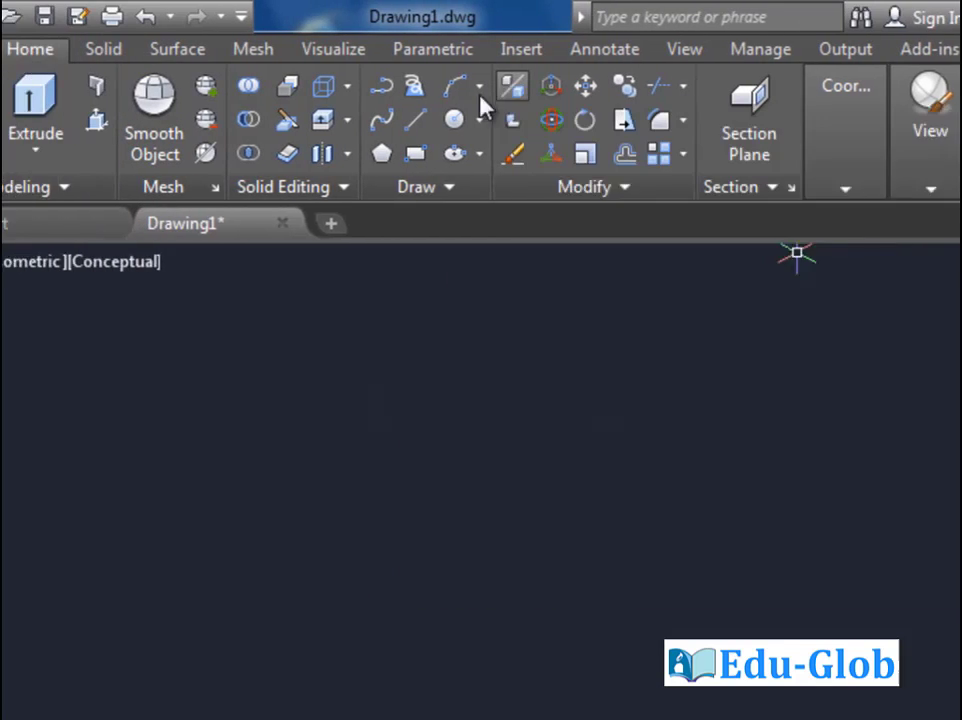
# Draw a solid box in the emptied drawing from two base corners, with a height of about 1045
pyautogui.click(26, 100)
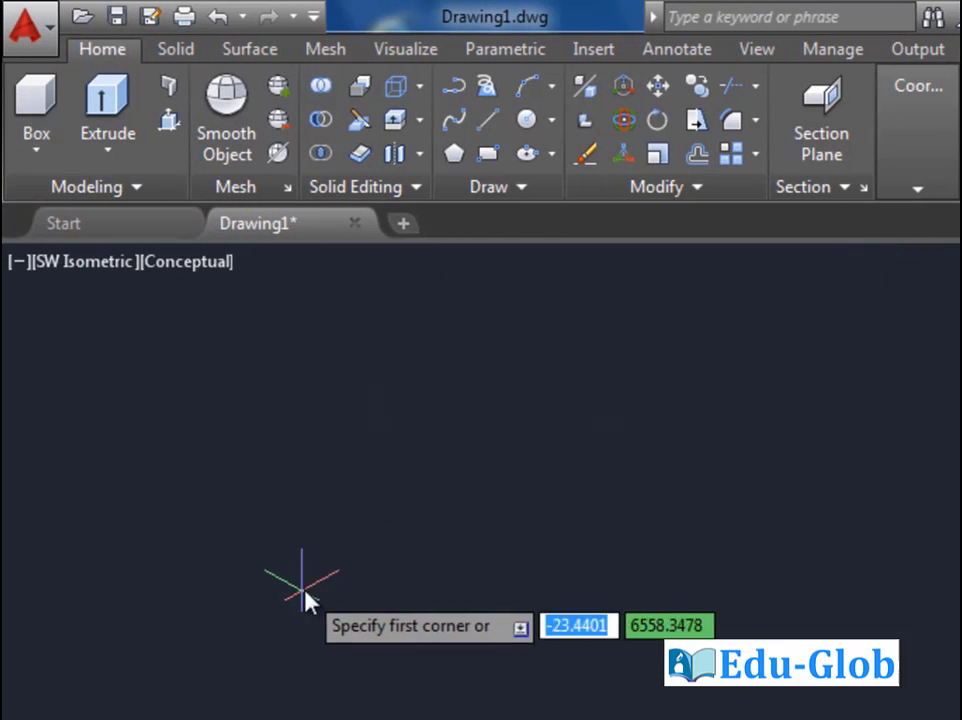
pyautogui.click(578, 475)
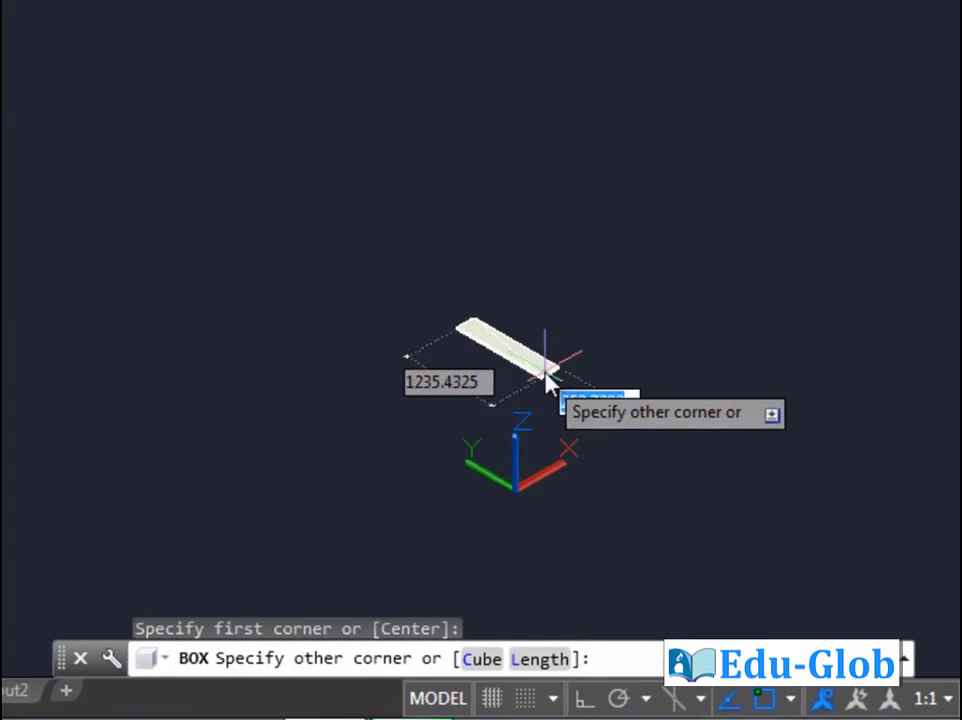
pyautogui.click(590, 325)
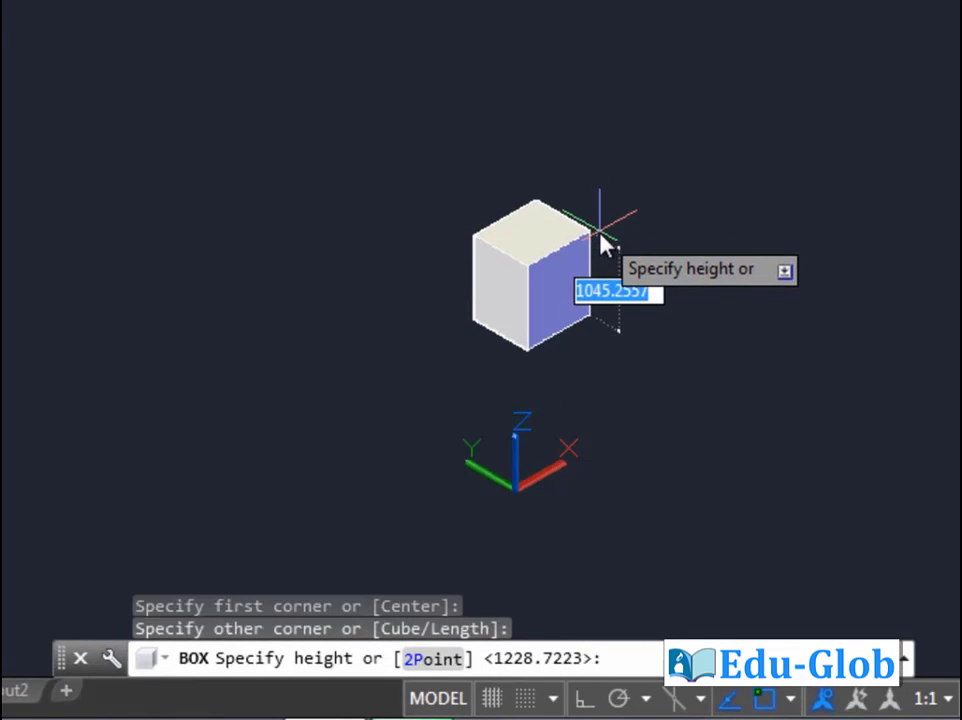
pyautogui.click(605, 243)
pyautogui.scroll(3, 552, 268)
pyautogui.moveTo(552, 268); pyautogui.dragTo(618, 322, button='middle')
pyautogui.press('Escape')
pyautogui.scroll(-2, 600, 322)
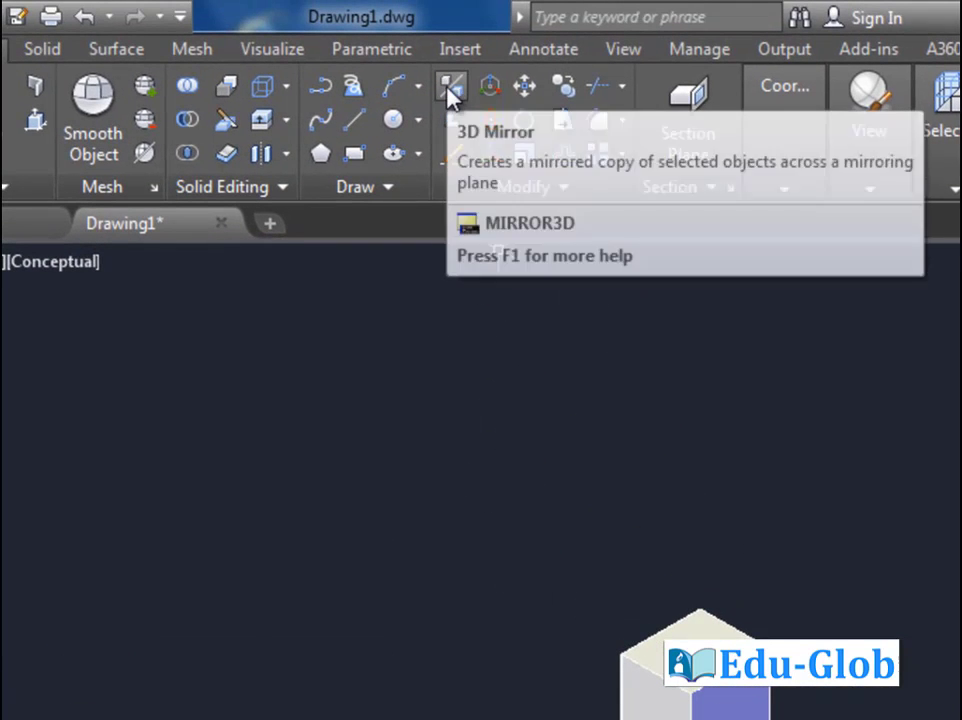
# Mirror the box with 3D Mirror across a three-point plane parallel to the X axis behind it, keeping the source object
pyautogui.click(449, 90)
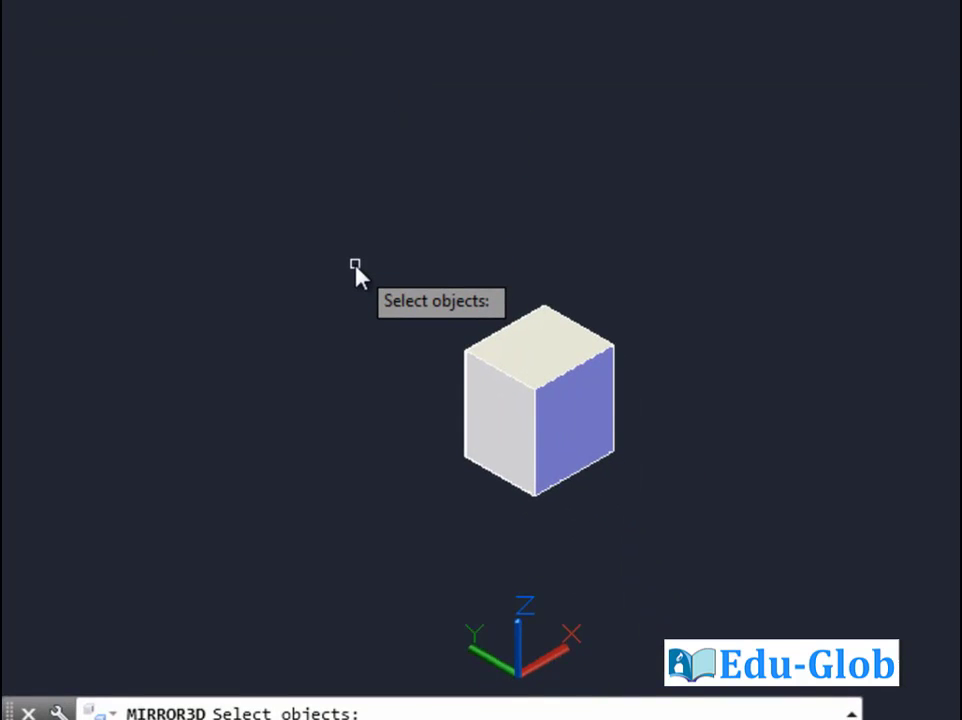
pyautogui.click(549, 382)
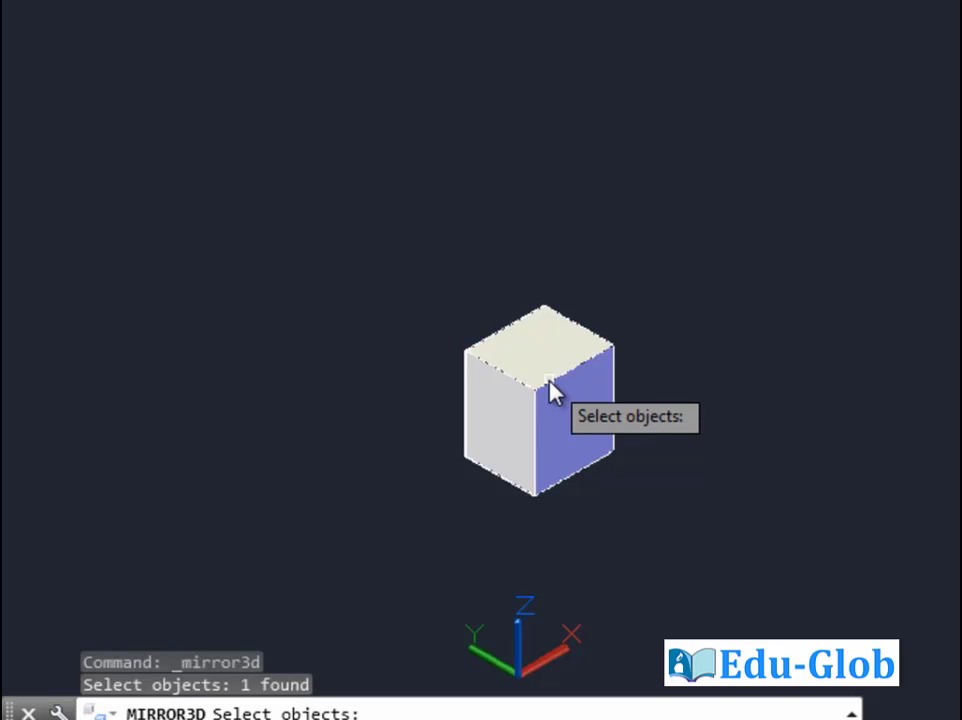
pyautogui.press('Return')
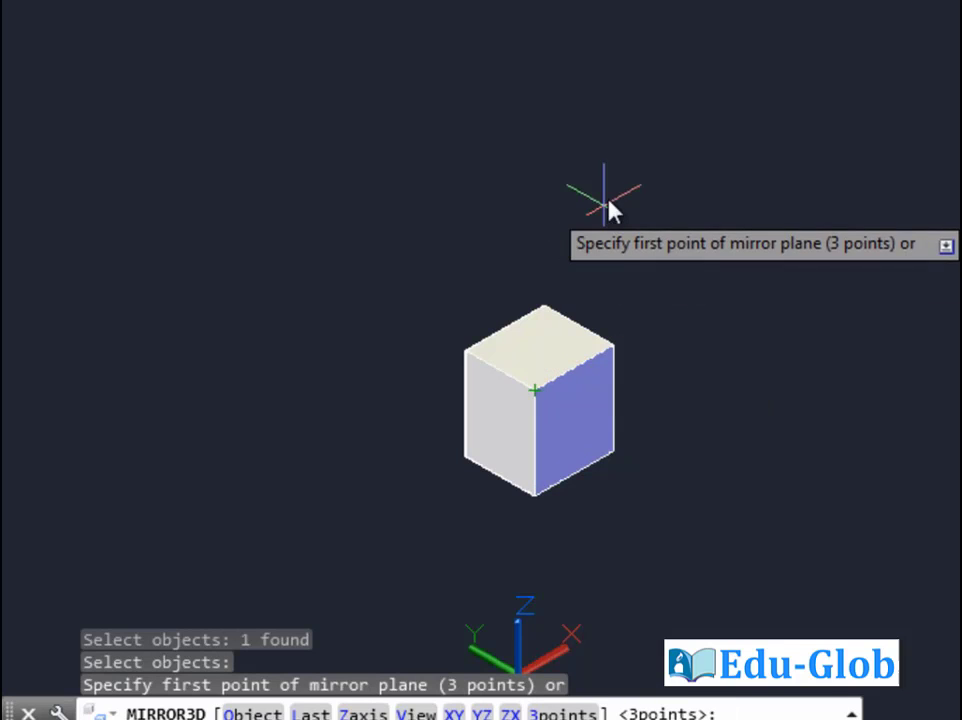
pyautogui.click(582, 157)
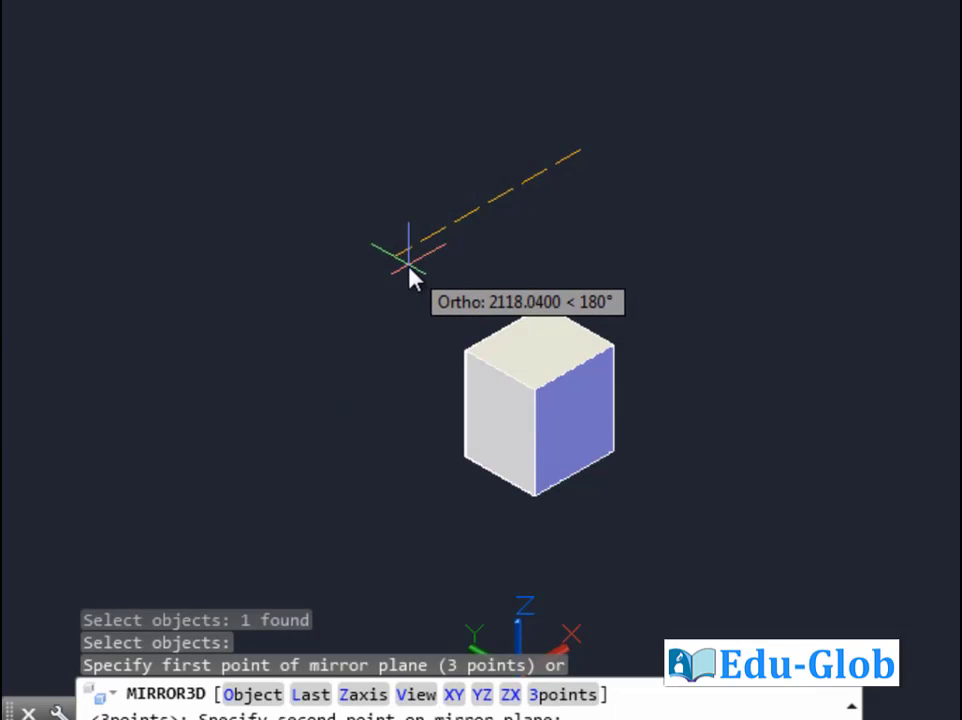
pyautogui.click(257, 389)
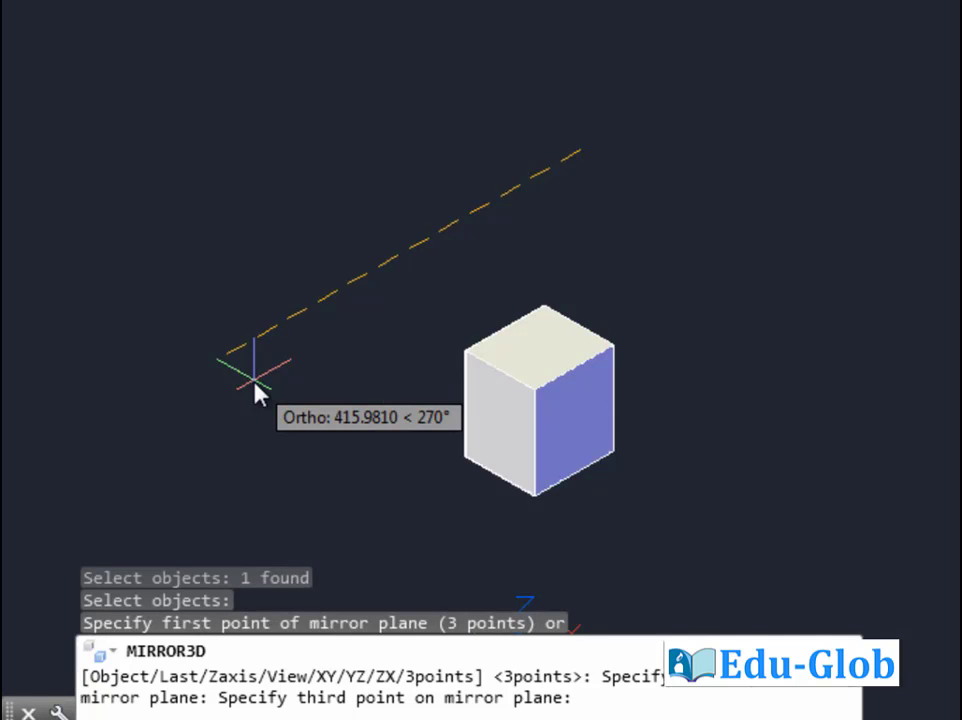
pyautogui.scroll(-3, 257, 389)
pyautogui.click(233, 170)
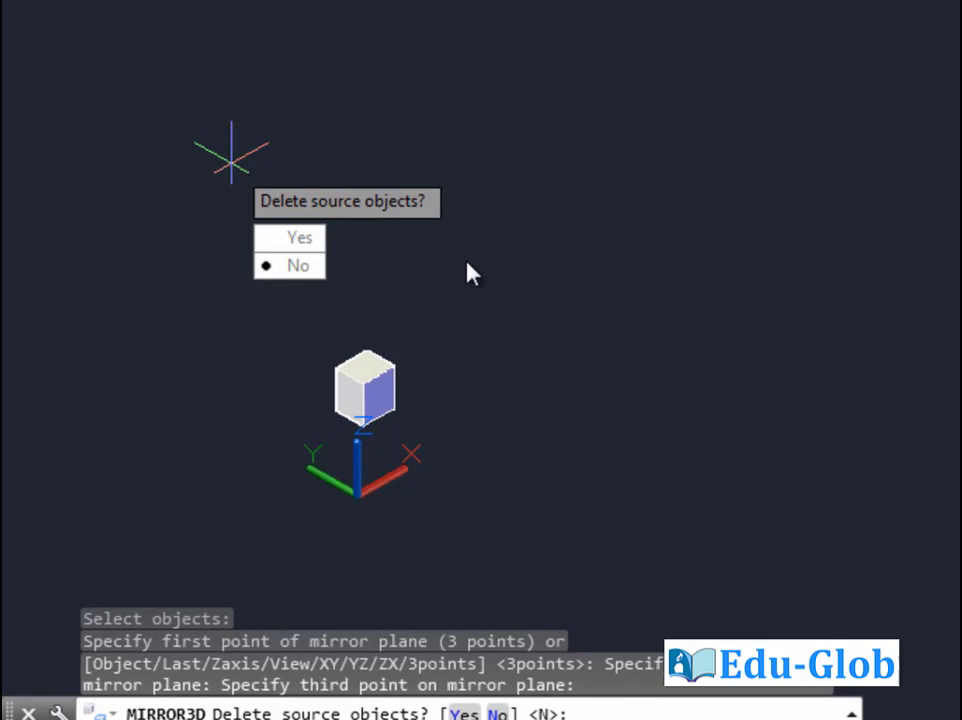
pyautogui.press('Return')
pyautogui.moveTo(195, 249); pyautogui.dragTo(361, 279, button='middle')
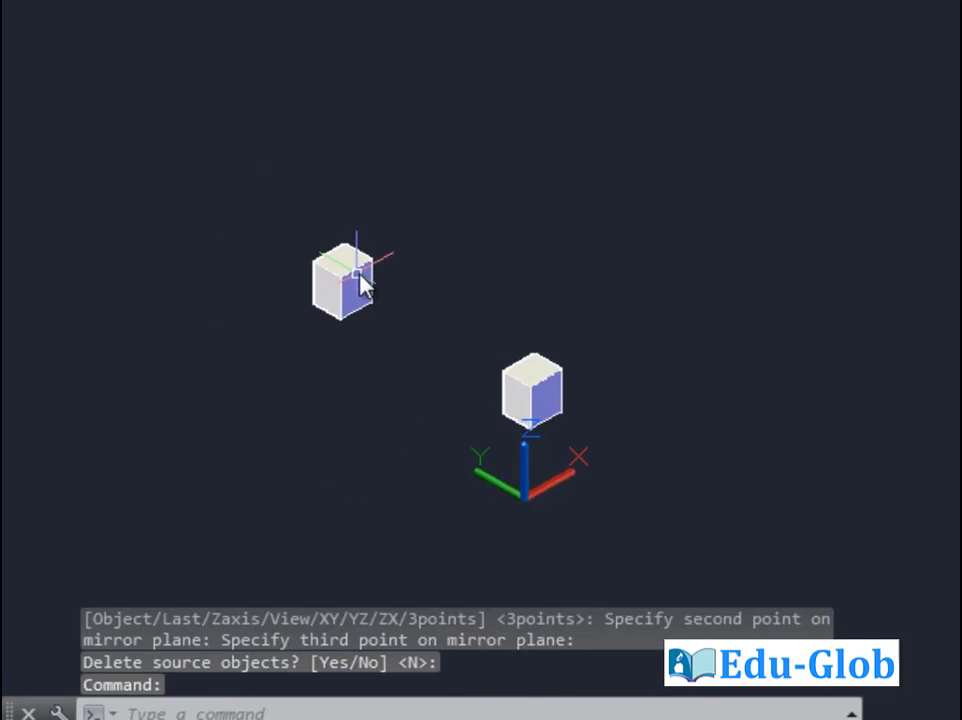
pyautogui.scroll(2, 361, 279)
pyautogui.moveTo(419, 318); pyautogui.dragTo(339, 279, button='middle')
pyautogui.scroll(2, 360, 268)
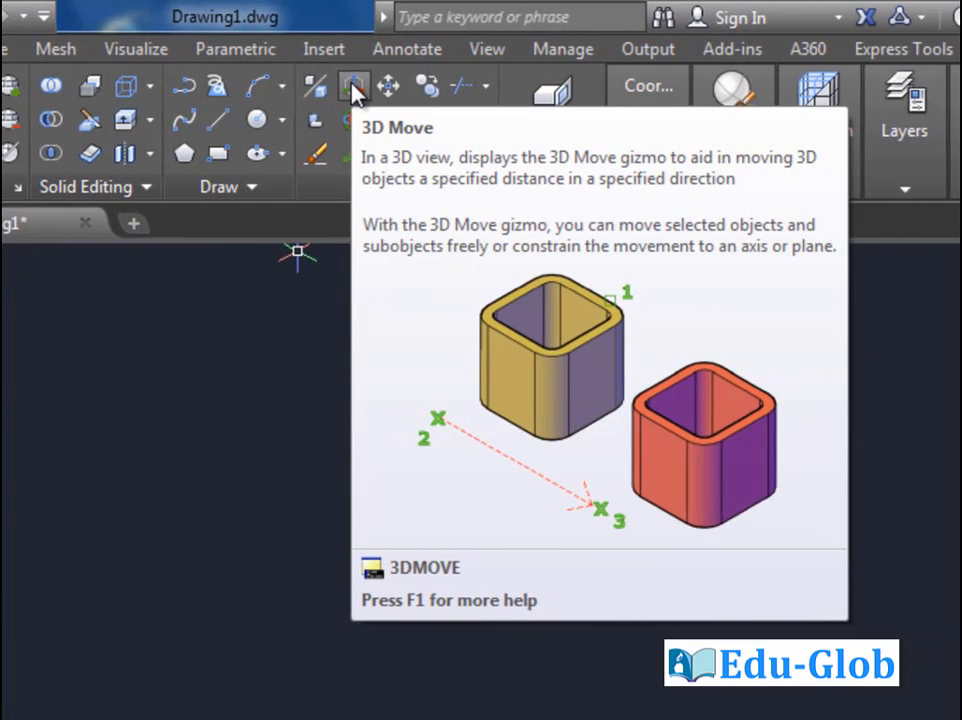
# Draw a new solid box in the emptied drawing, with its base longer along the X axis than along Y
pyautogui.click(356, 92)
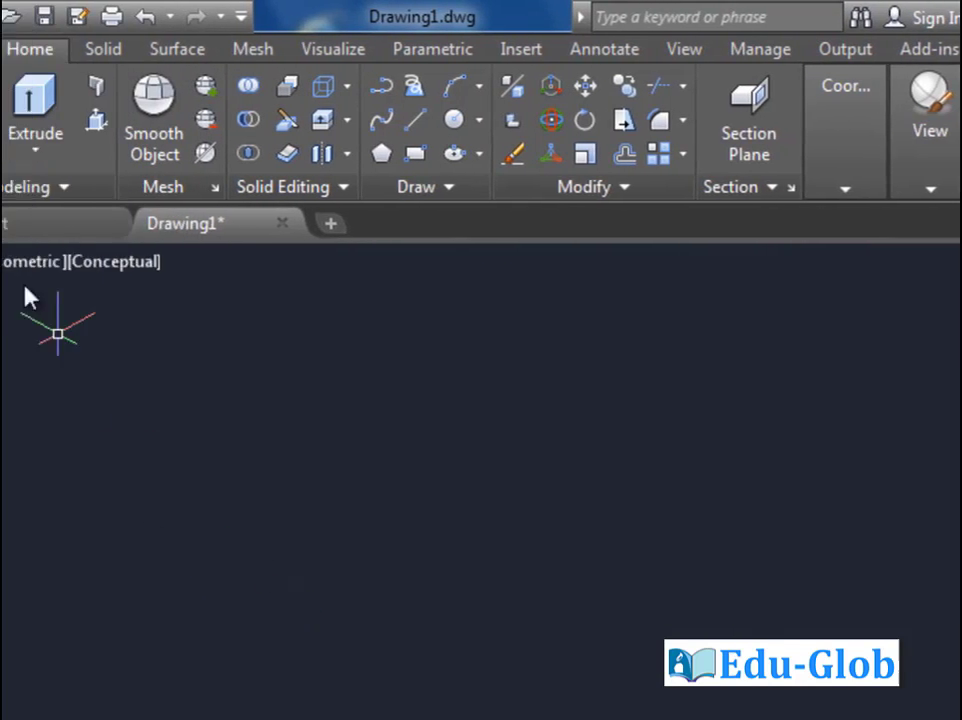
pyautogui.click(27, 115)
pyautogui.click(376, 327)
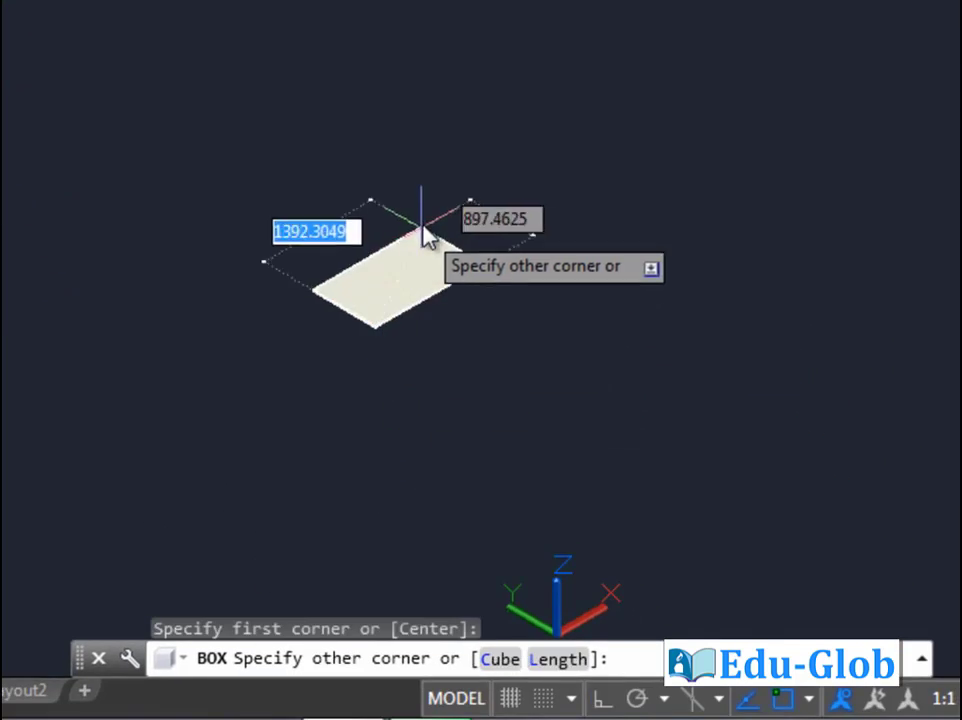
pyautogui.click(422, 210)
pyautogui.click(419, 97)
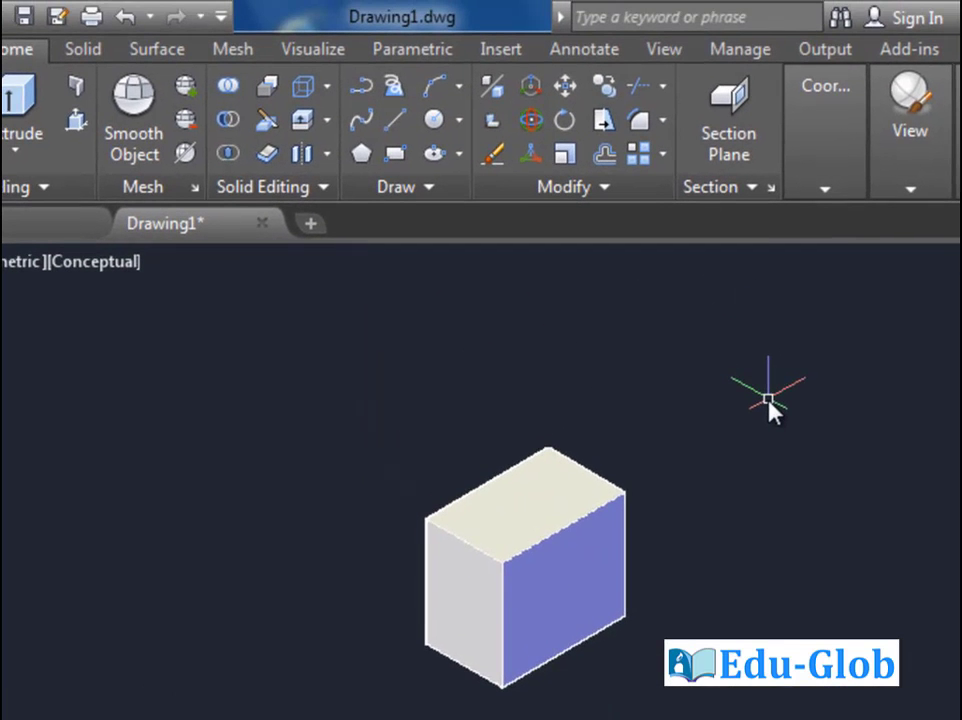
# Move the box with 3D Move from its upper front corner at the positive X end, about 2209 along the negative Y axis
pyautogui.click(531, 88)
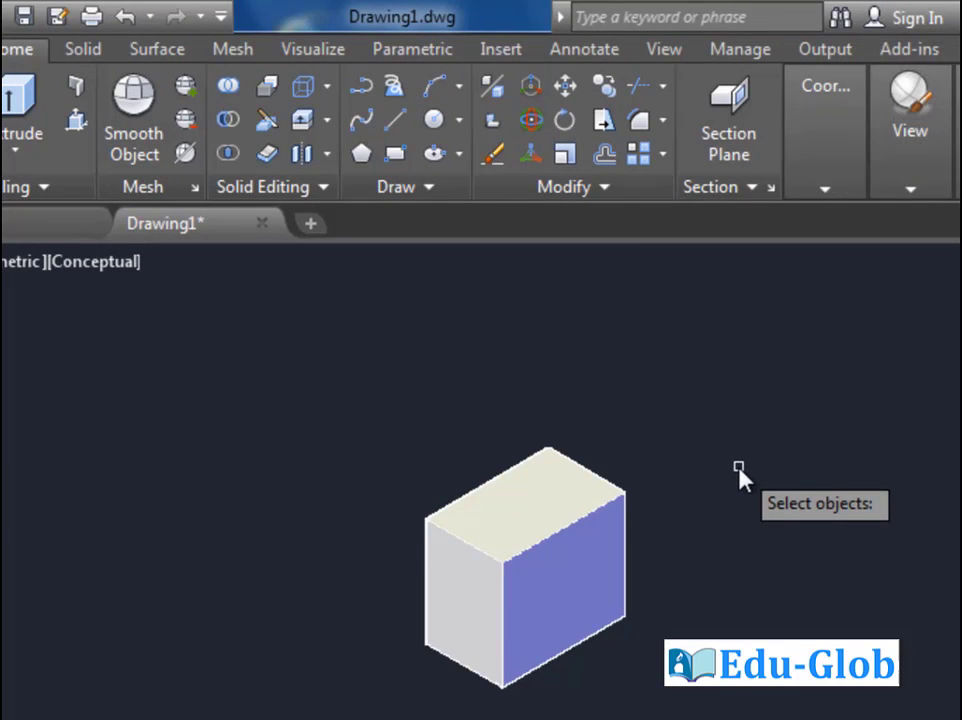
pyautogui.click(577, 540)
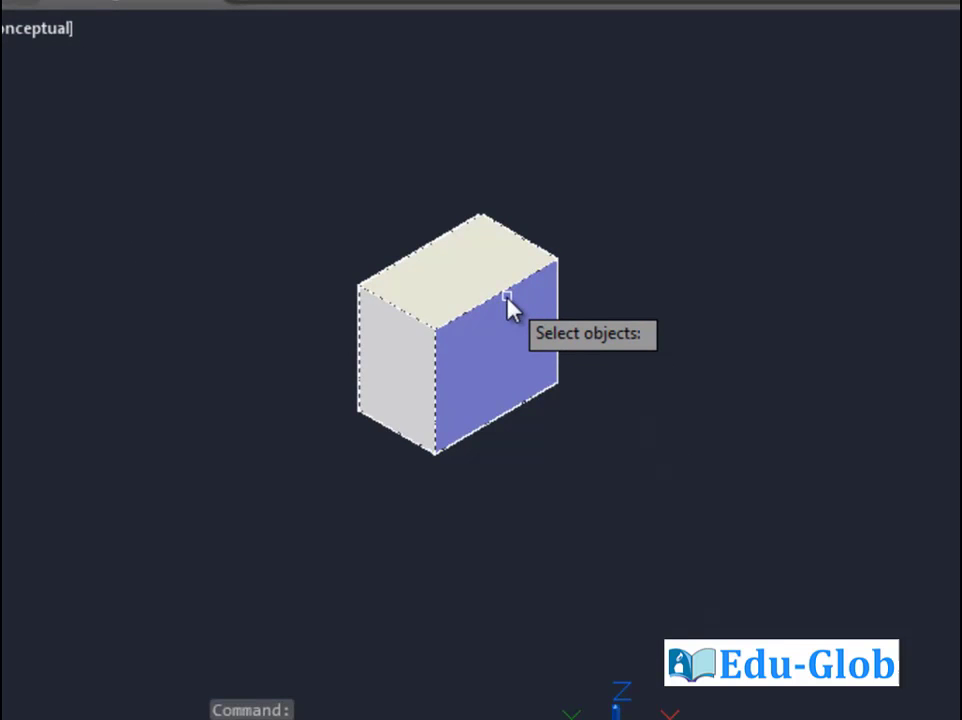
pyautogui.press('Return')
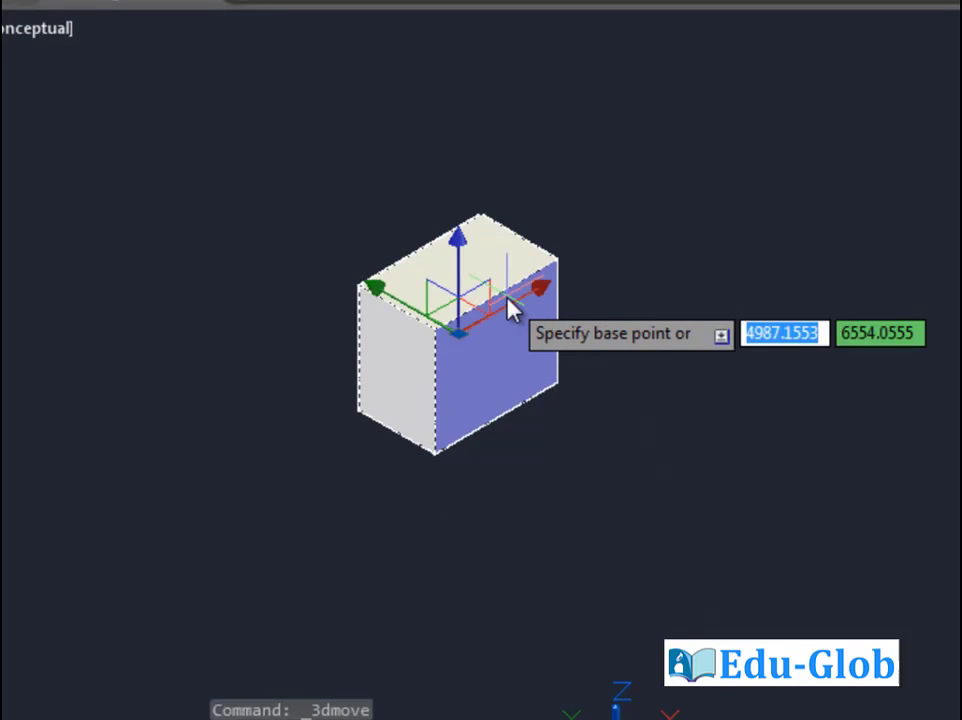
pyautogui.click(566, 275)
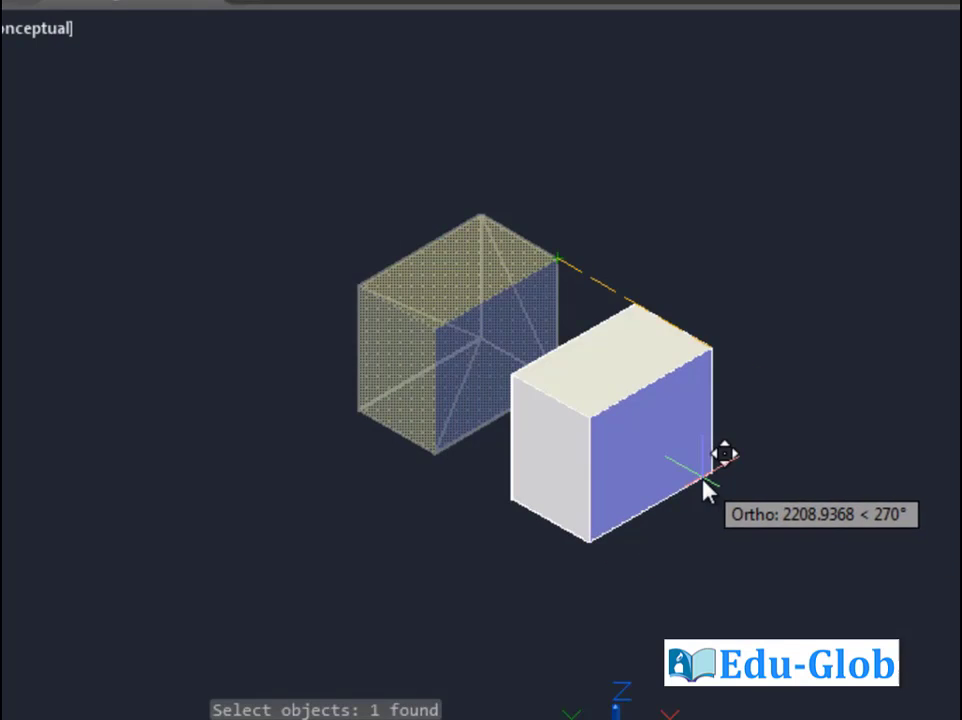
pyautogui.click(705, 488)
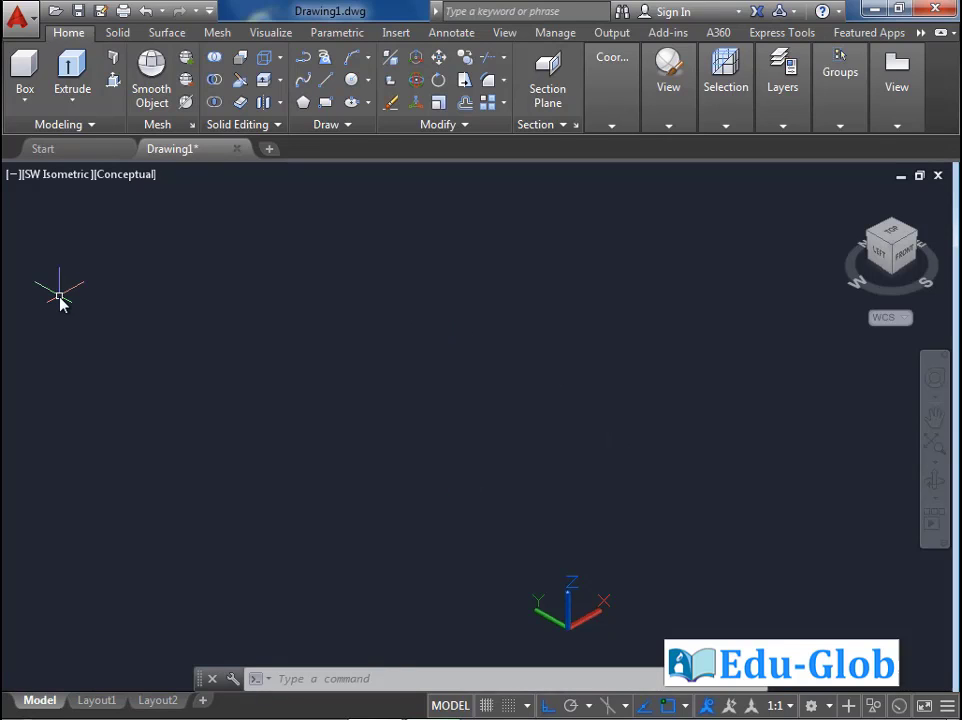
# Draw a solid torus in the emptied drawing with a radius of about 6900 and a tube radius of about 3850
pyautogui.click(22, 100)
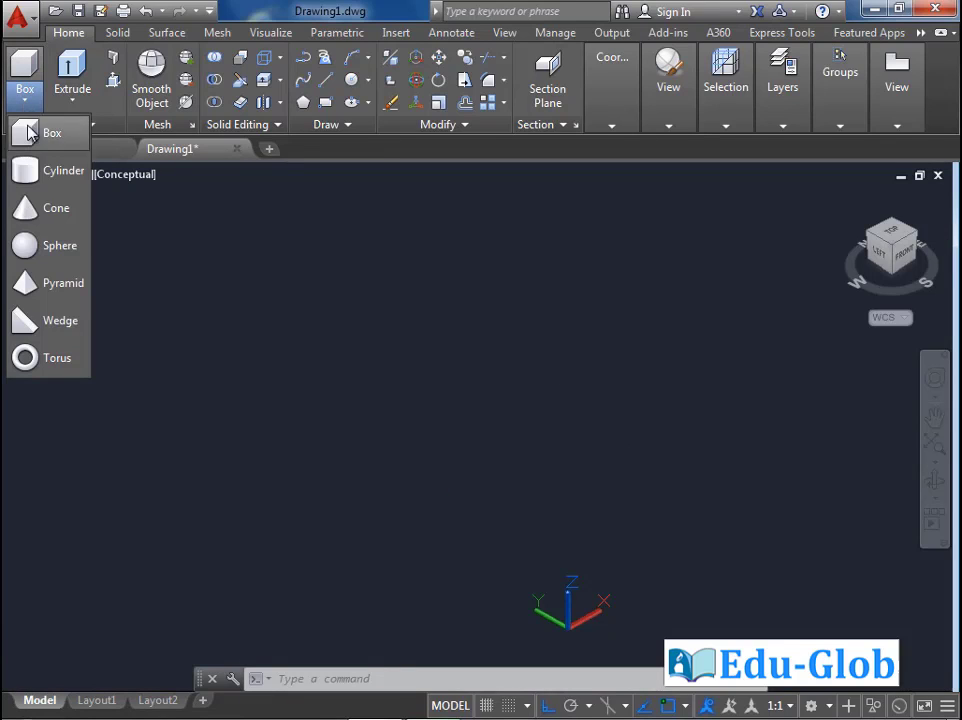
pyautogui.click(60, 359)
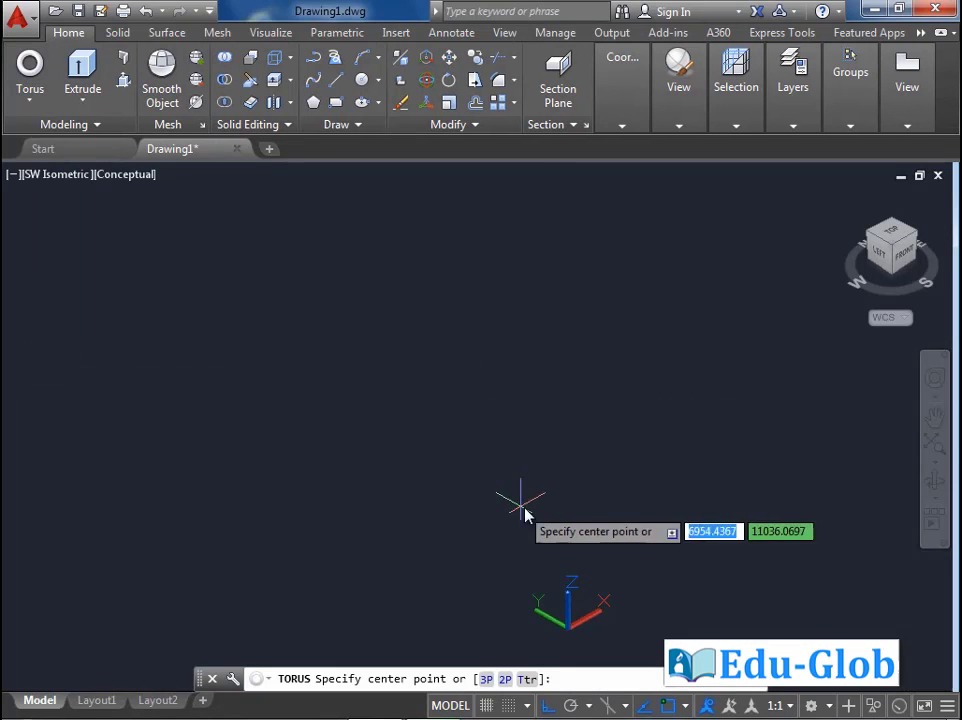
pyautogui.click(450, 472)
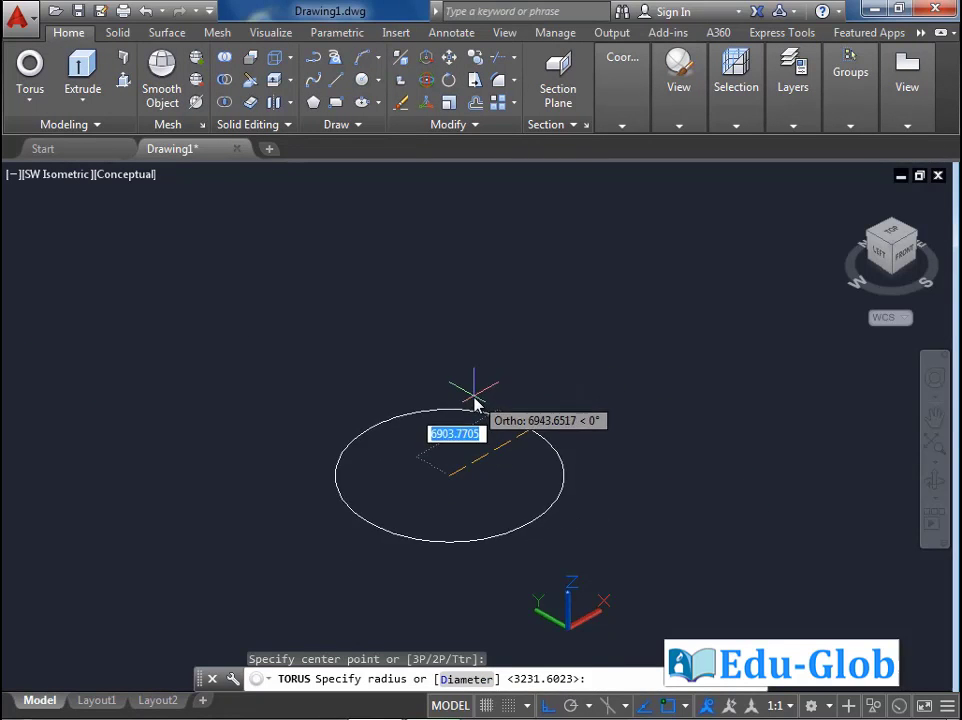
pyautogui.click(466, 400)
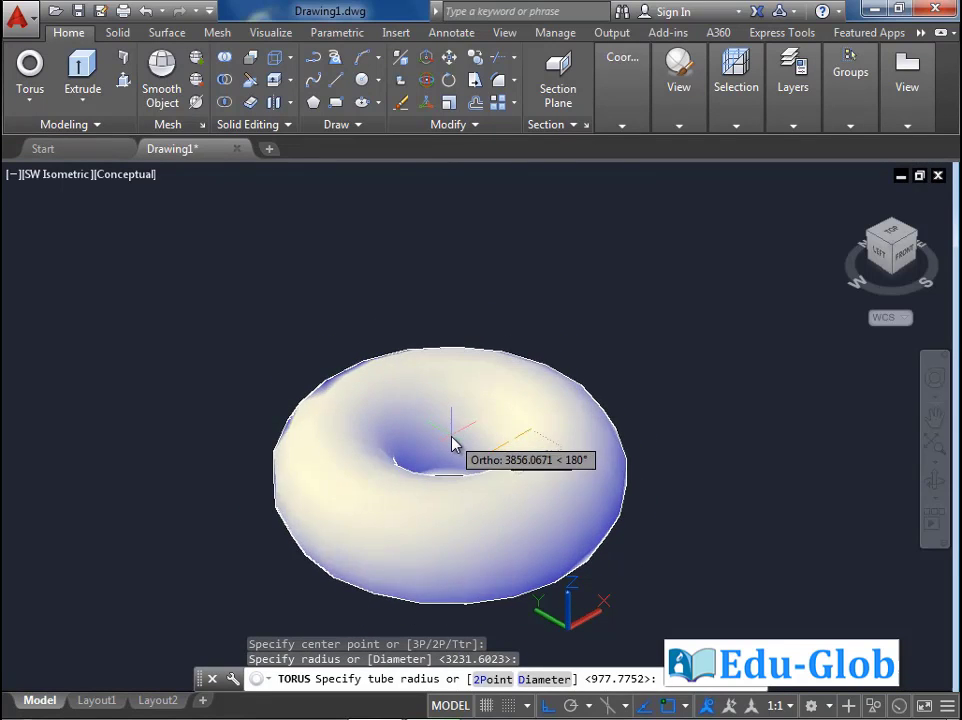
pyautogui.click(452, 441)
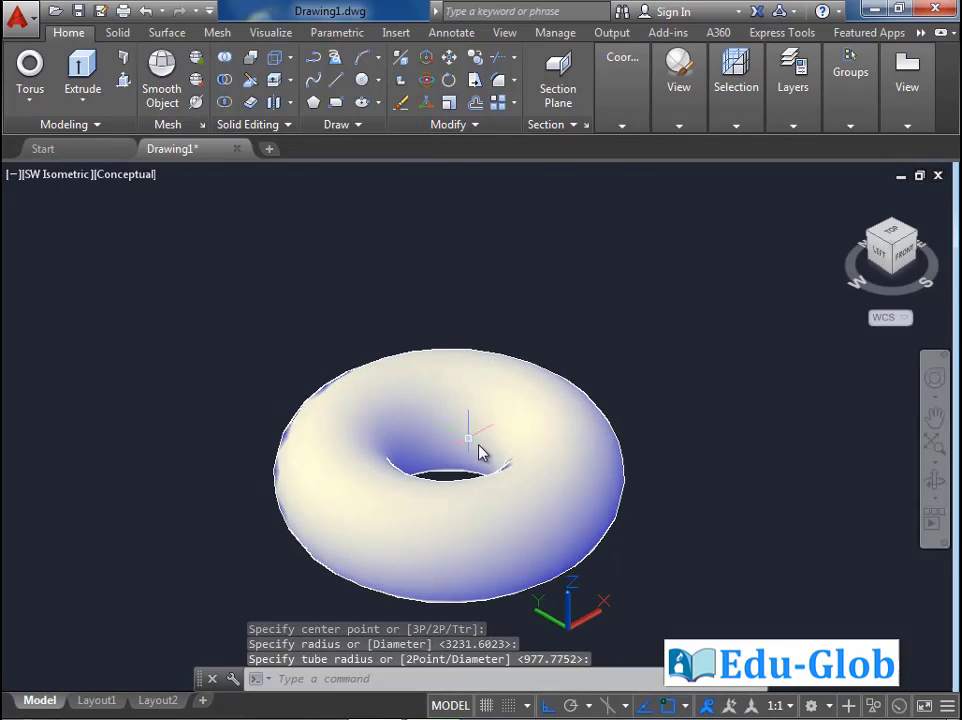
pyautogui.scroll(-5, 447, 457)
pyautogui.scroll(4, 500, 440)
pyautogui.moveTo(527, 437); pyautogui.dragTo(468, 421, button='middle')
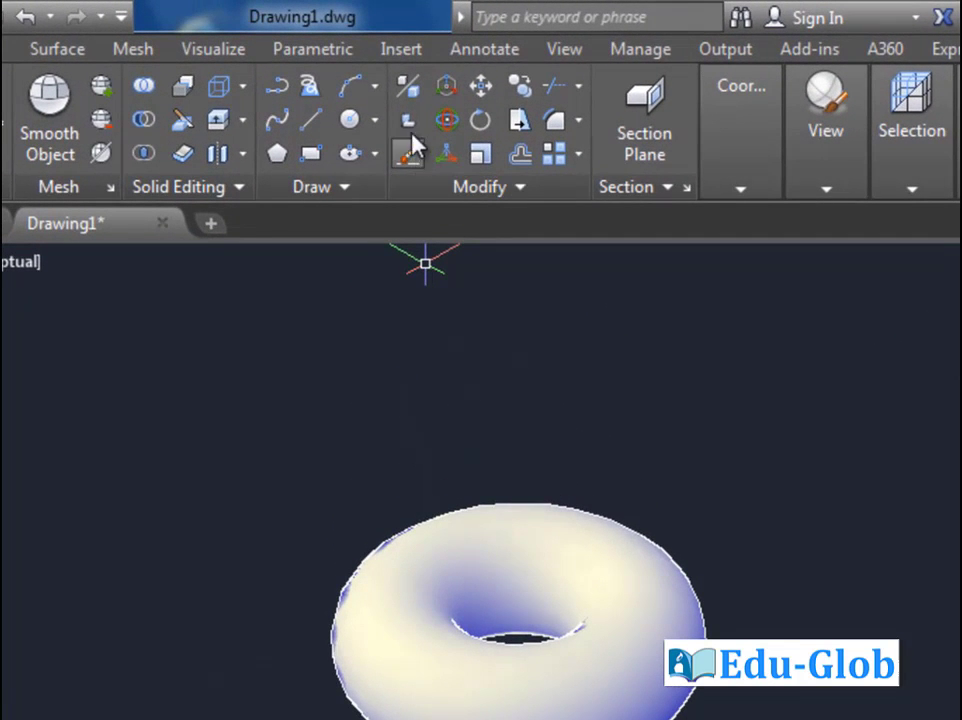
# Define the 3D Align source plane for the torus from its centre, with a second point along positive X and a third point below
pyautogui.click(407, 121)
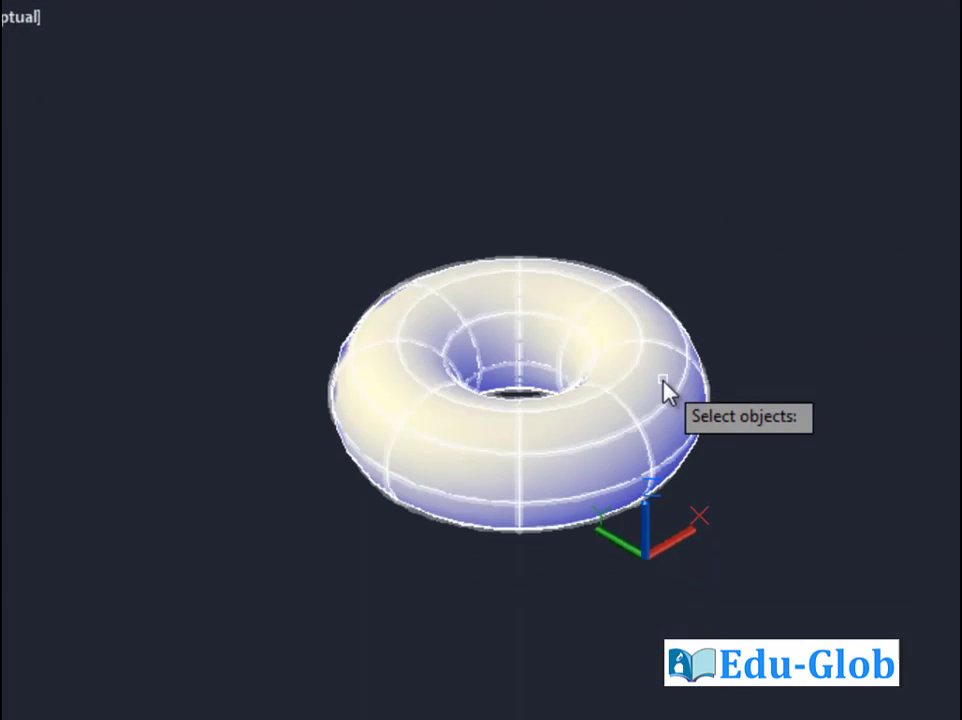
pyautogui.click(662, 384)
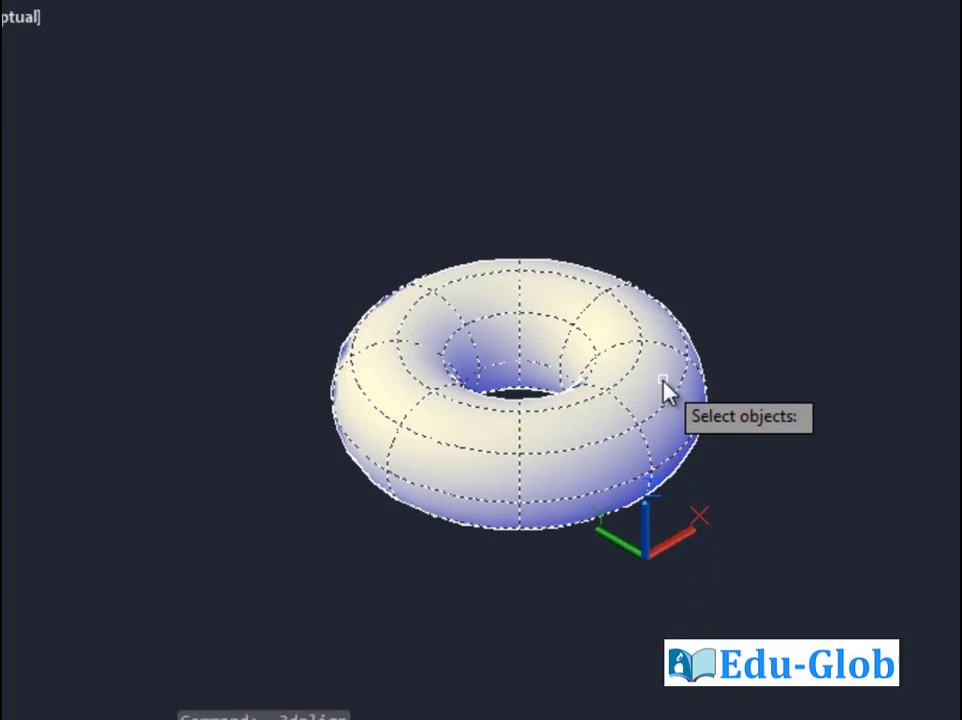
pyautogui.press('Return')
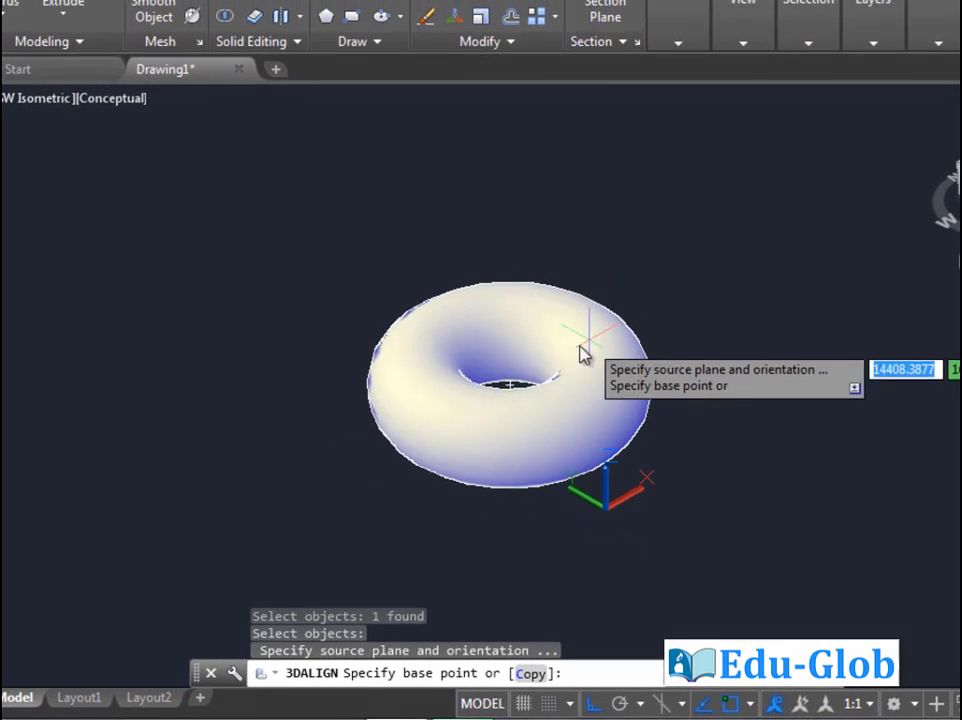
pyautogui.click(512, 393)
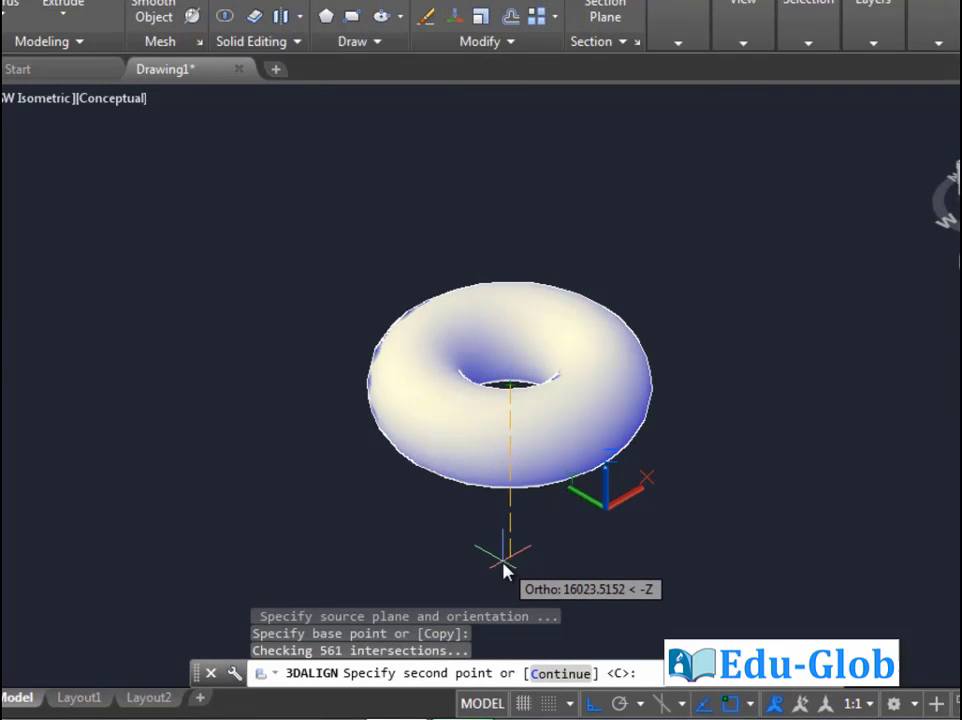
pyautogui.click(848, 328)
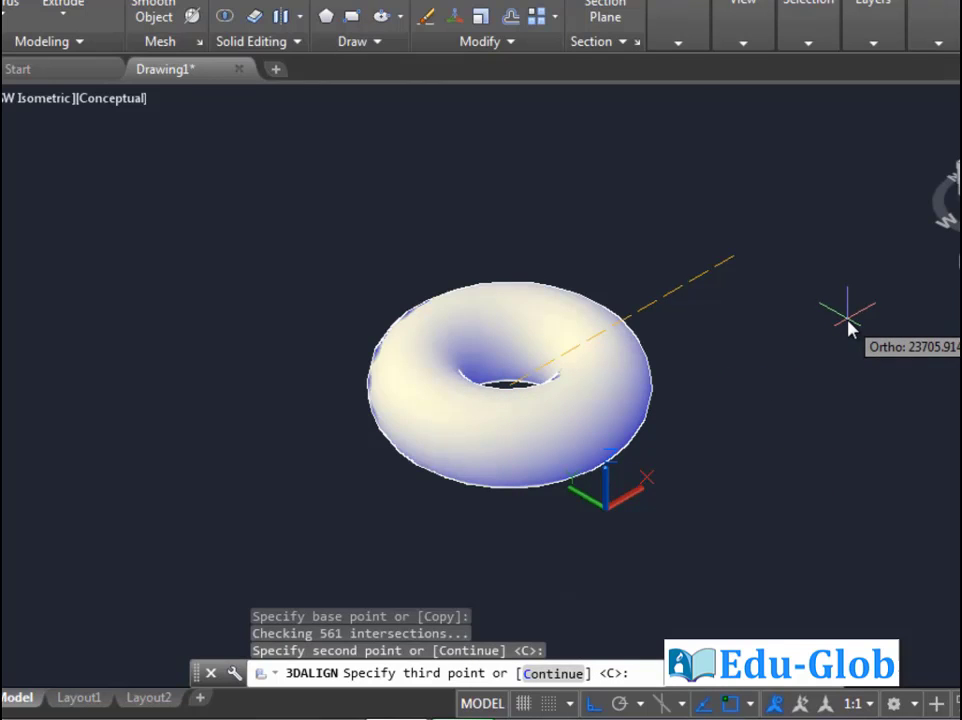
pyautogui.click(565, 590)
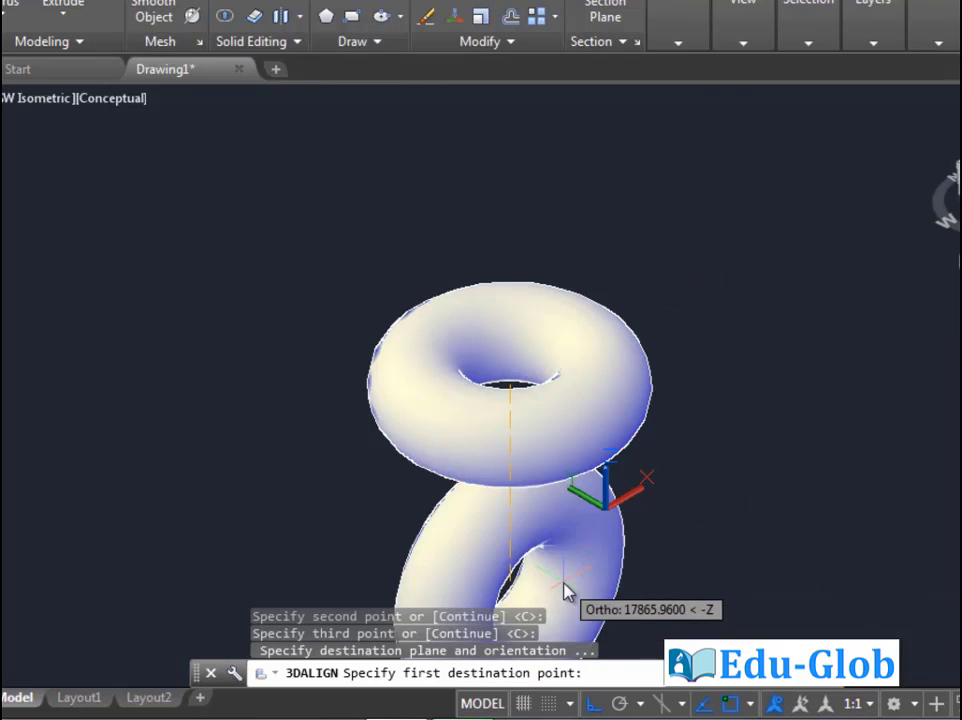
# Finish the 3D alignment by placing the torus upright above its original spot along Z, with the second destination point along negative Y
pyautogui.scroll(-5, 565, 580)
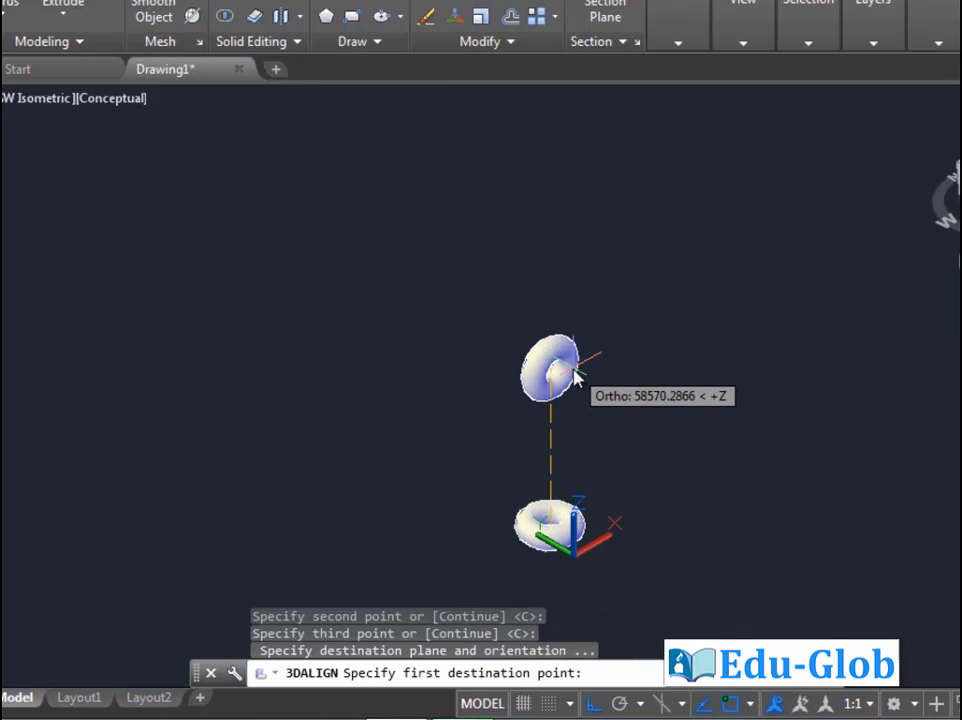
pyautogui.click(575, 390)
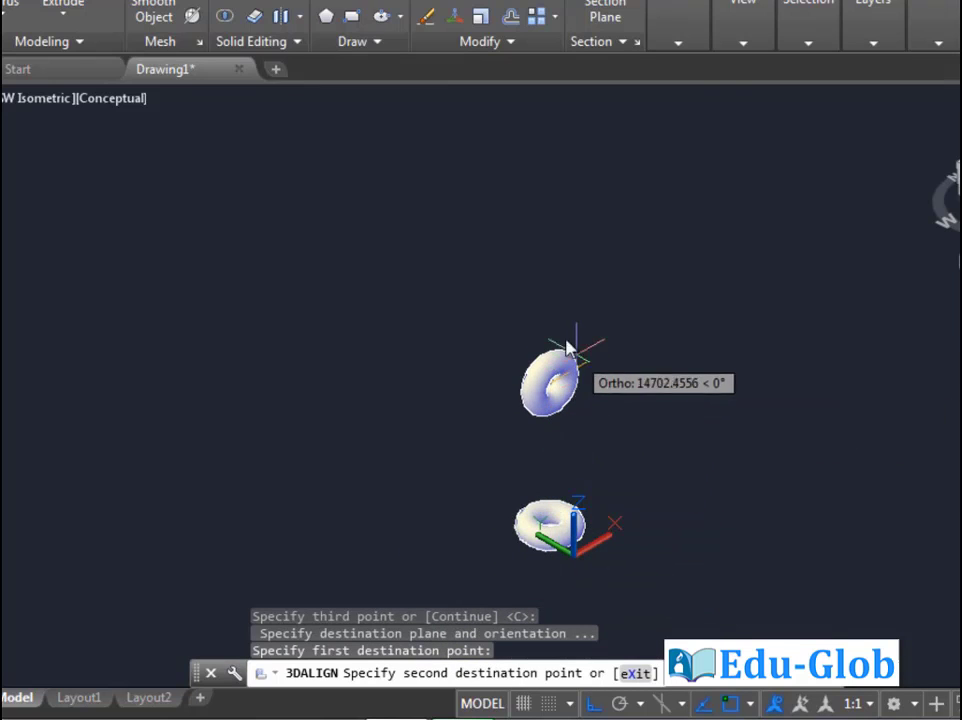
pyautogui.scroll(4, 565, 395)
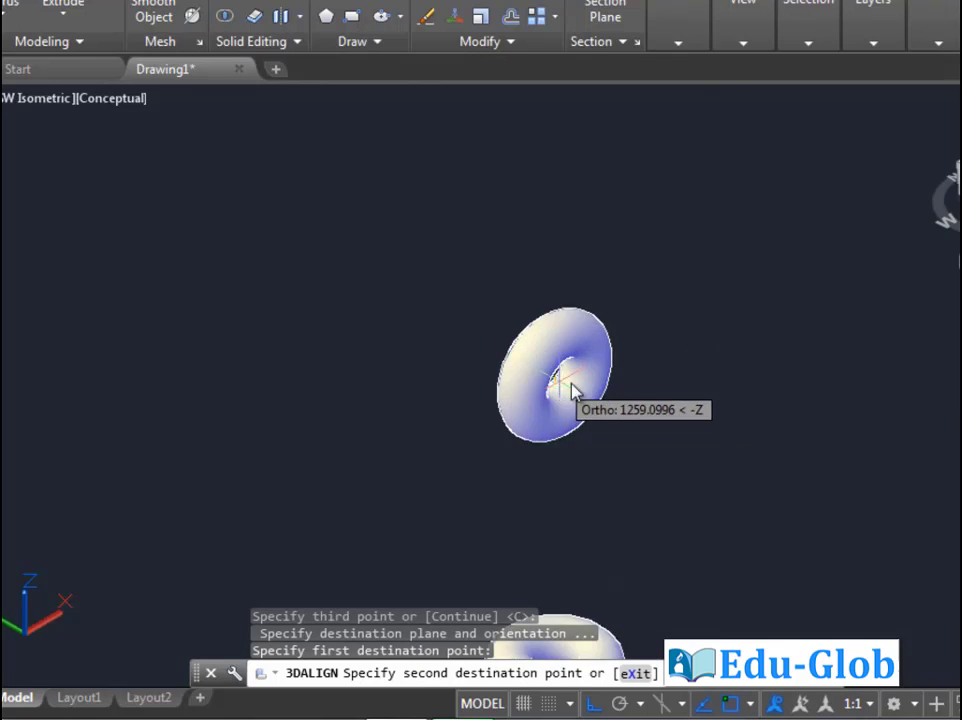
pyautogui.scroll(-4, 573, 390)
pyautogui.scroll(4, 557, 400)
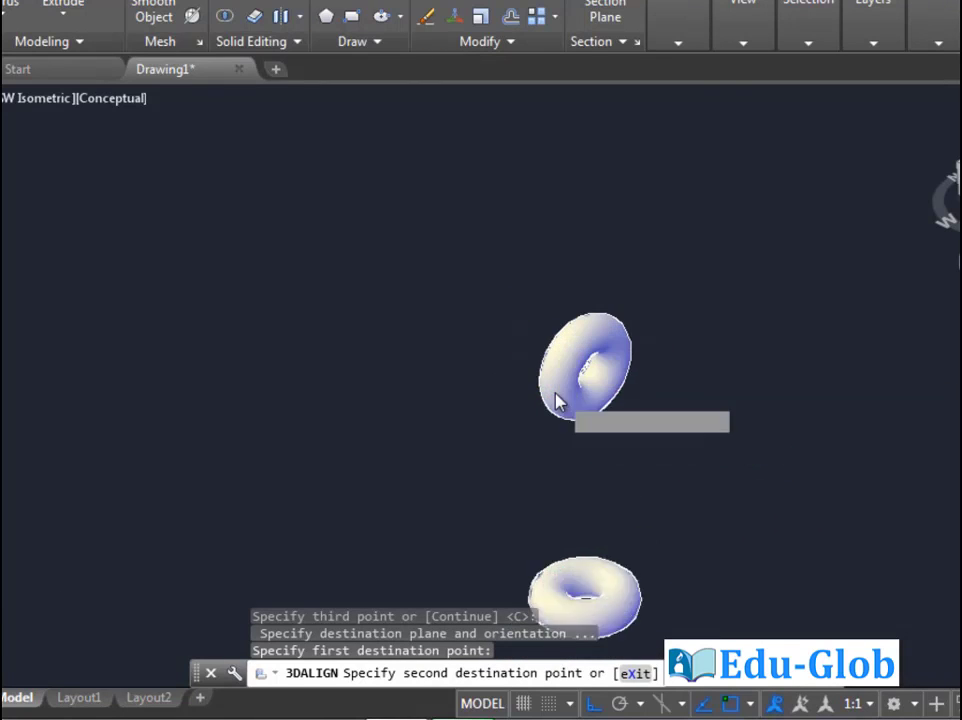
pyautogui.scroll(3, 558, 402)
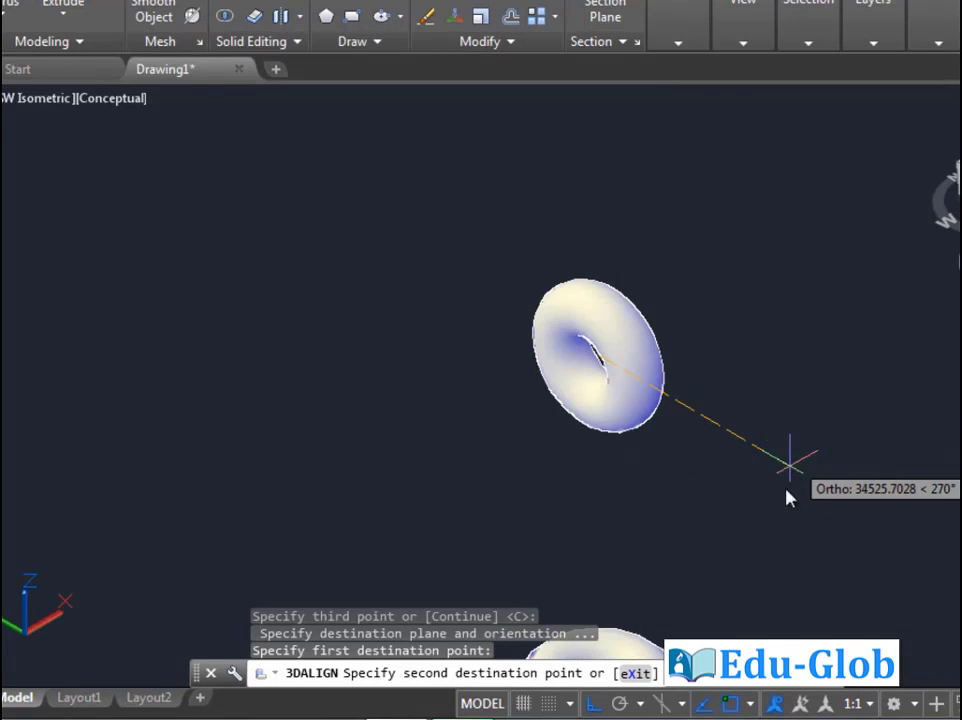
pyautogui.click(846, 538)
pyautogui.scroll(-4, 845, 540)
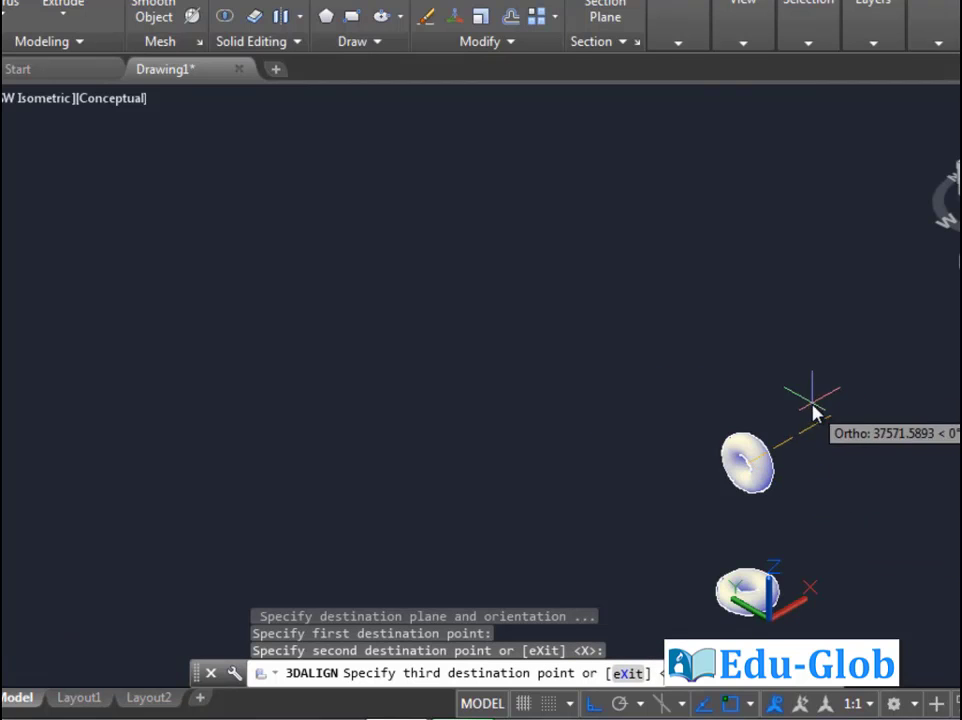
pyautogui.moveTo(829, 494); pyautogui.dragTo(692, 330, button='middle')
pyautogui.scroll(3, 670, 410)
pyautogui.click(692, 331)
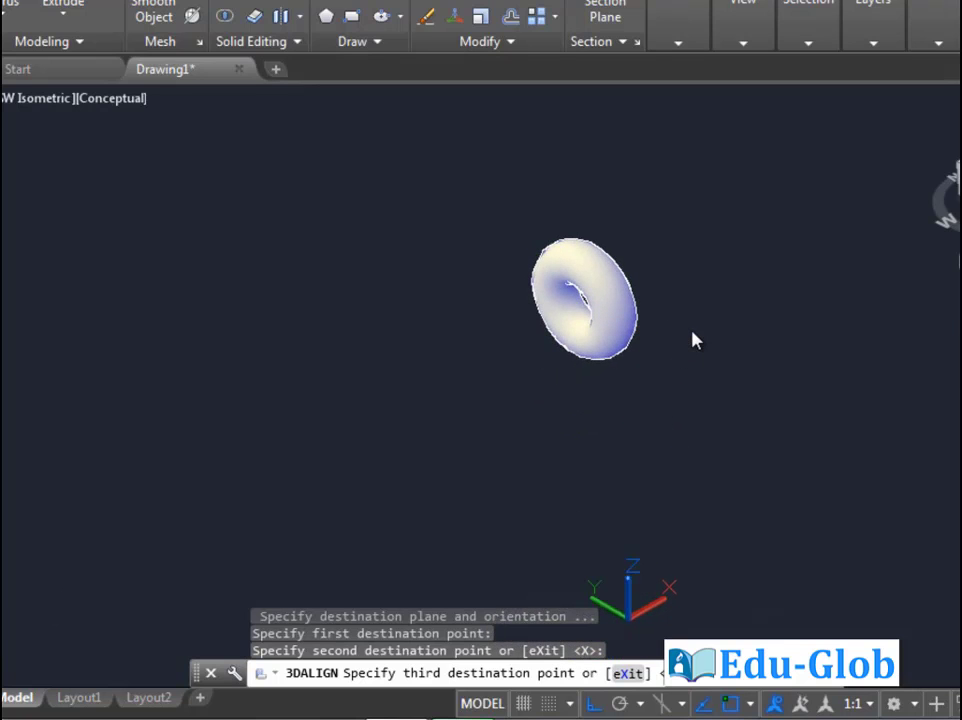
pyautogui.press('Return')
pyautogui.scroll(3, 659, 329)
pyautogui.scroll(-4, 616, 320)
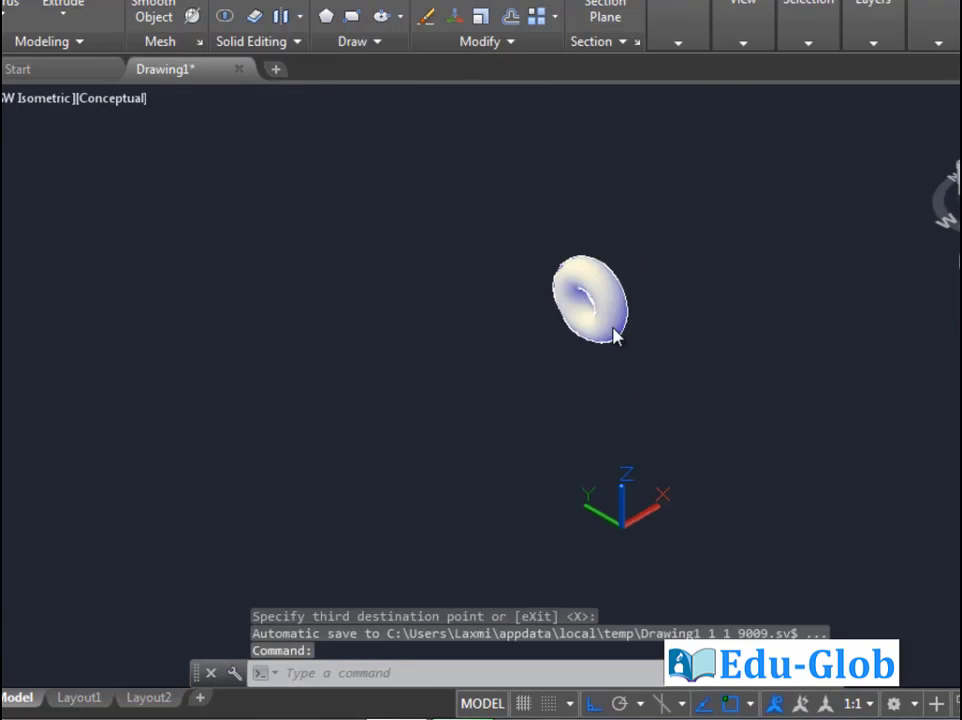
pyautogui.scroll(4, 625, 290)
pyautogui.moveTo(631, 299); pyautogui.dragTo(628, 312, button='middle')
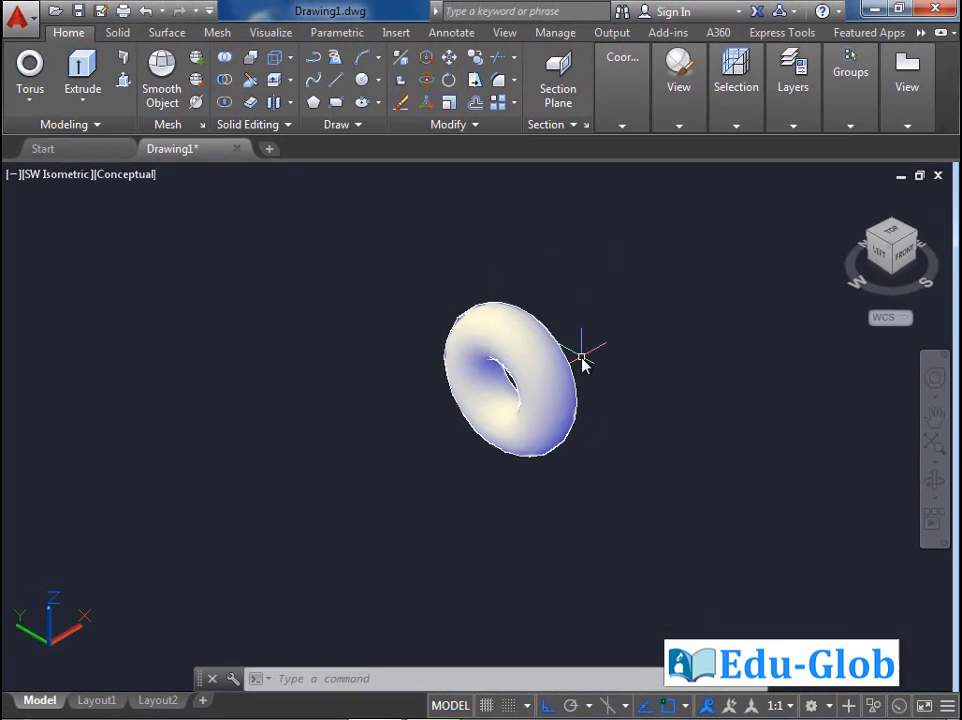
pyautogui.scroll(2, 659, 369)
pyautogui.moveTo(582, 339); pyautogui.dragTo(644, 391, button='middle')
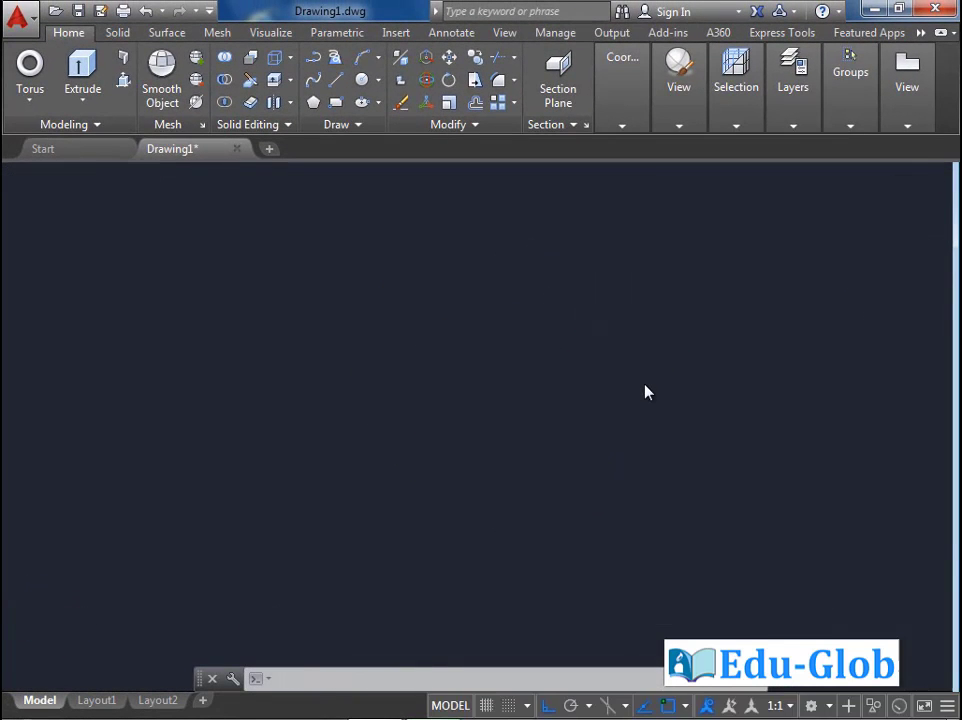
pyautogui.scroll(-2, 645, 388)
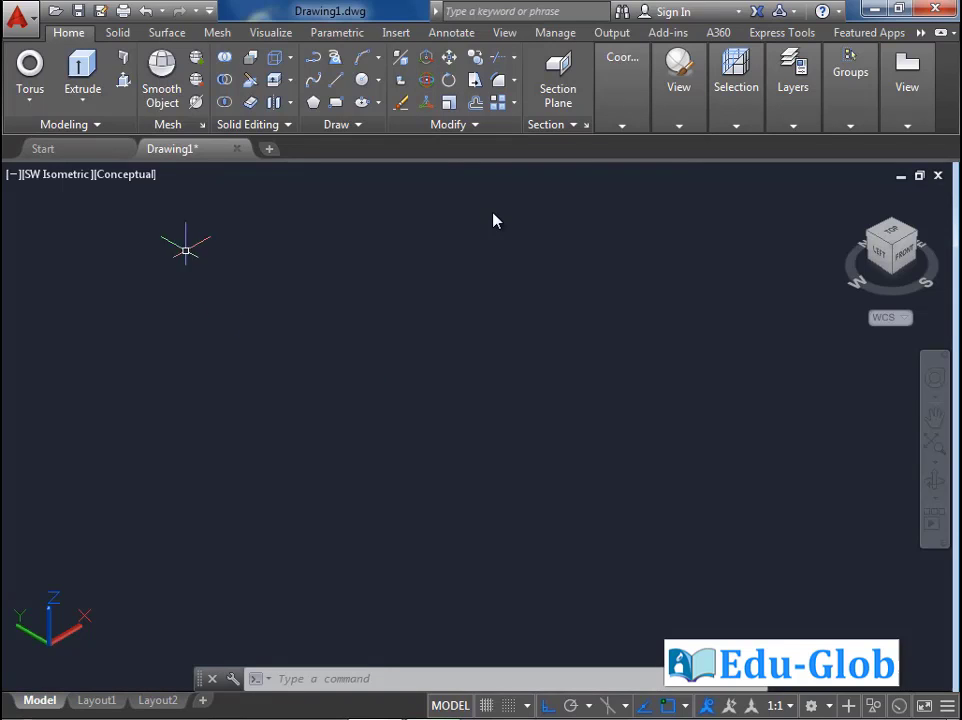
# Draw a new solid torus in the middle of the emptied drawing, with a tube radius of about 9086
pyautogui.click(30, 75)
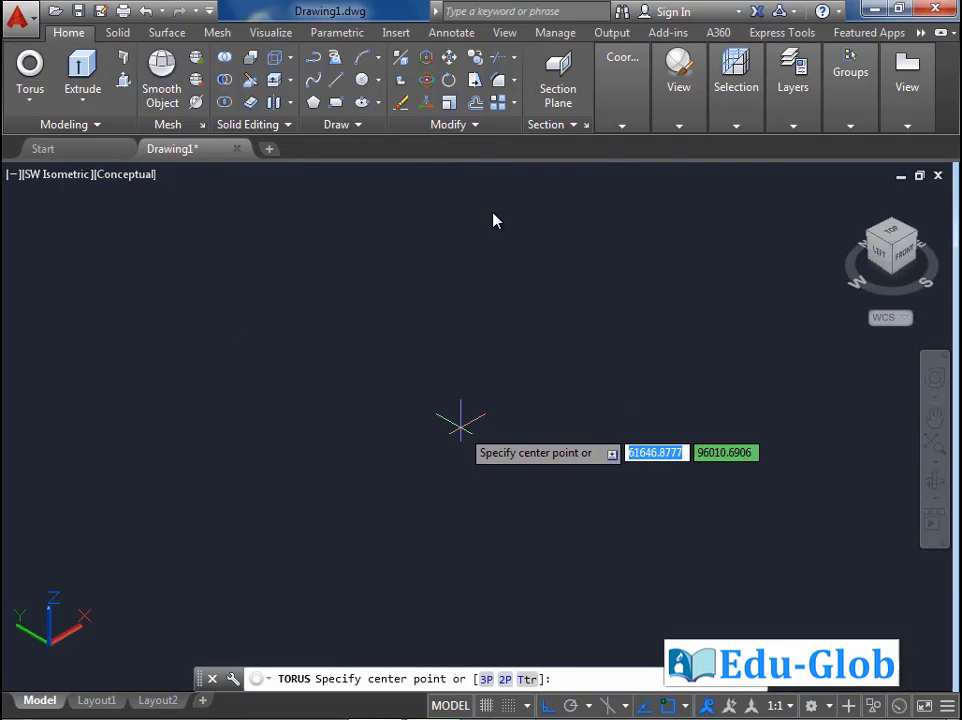
pyautogui.click(466, 415)
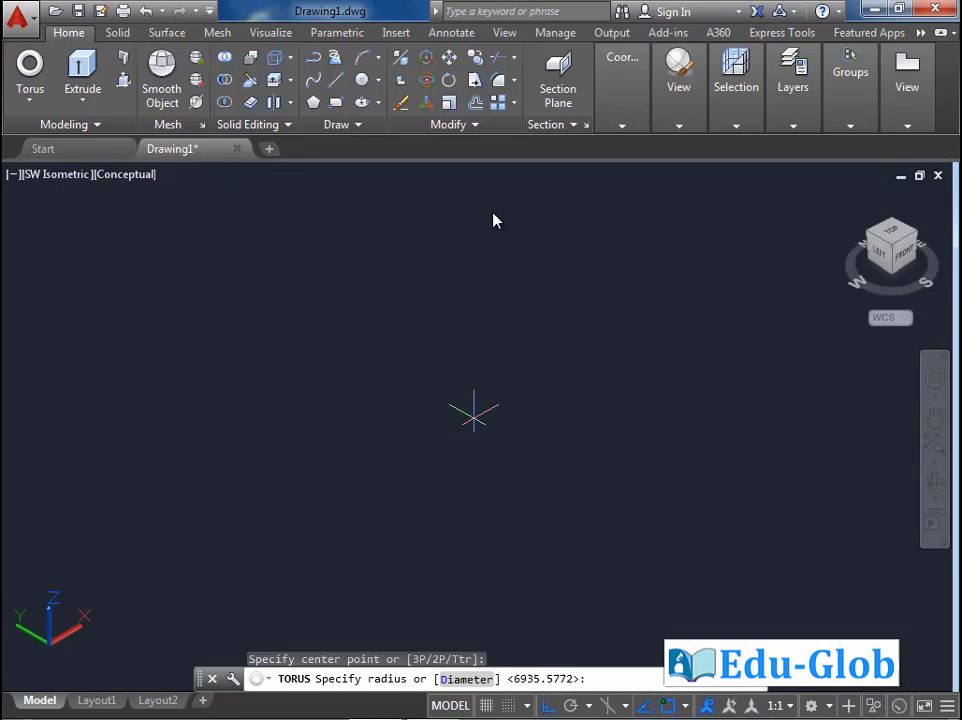
pyautogui.click(455, 335)
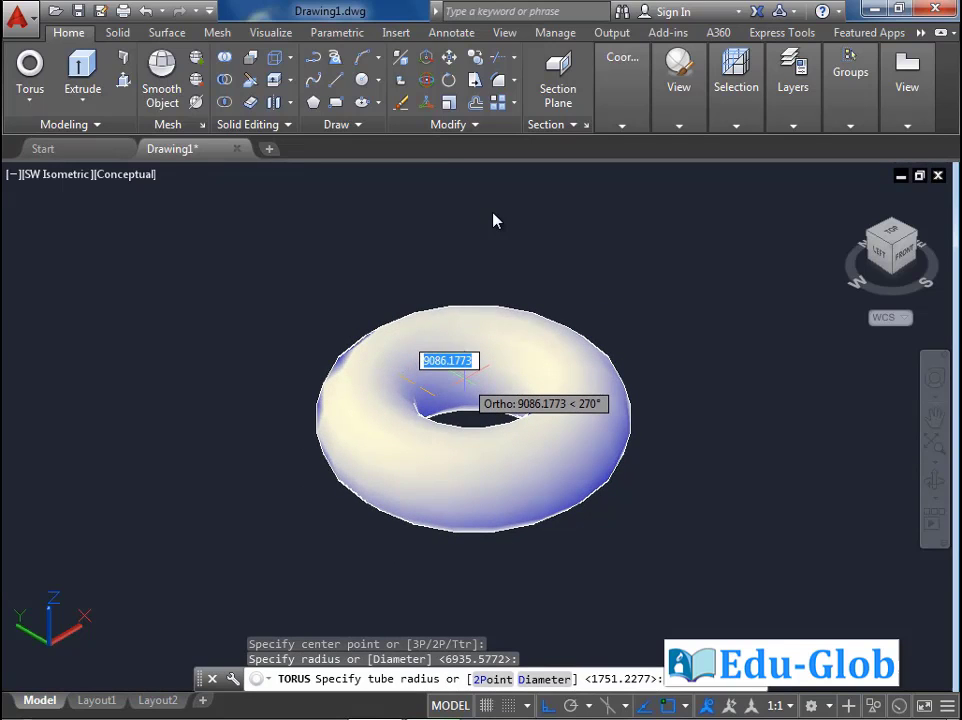
pyautogui.click(464, 376)
# Rotate the torus 135 degrees about the X axis with 3D Rotate, using its centre as the base point
pyautogui.scroll(-4, 470, 432)
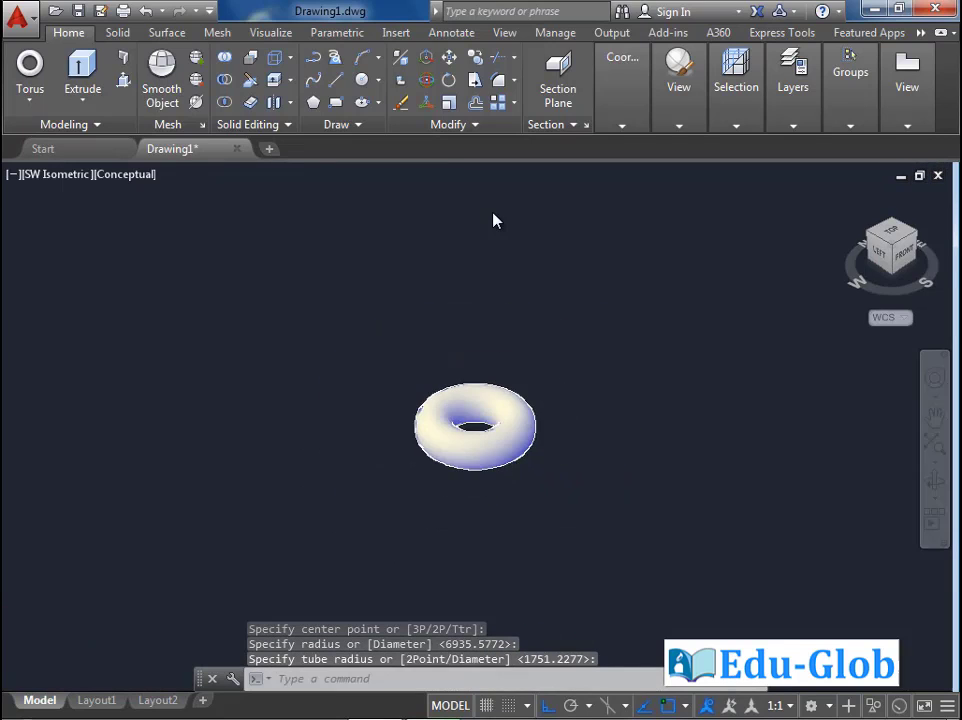
pyautogui.scroll(3, 464, 438)
pyautogui.moveTo(476, 442); pyautogui.dragTo(481, 453, button='middle')
pyautogui.scroll(-4, 477, 458)
pyautogui.scroll(3, 477, 455)
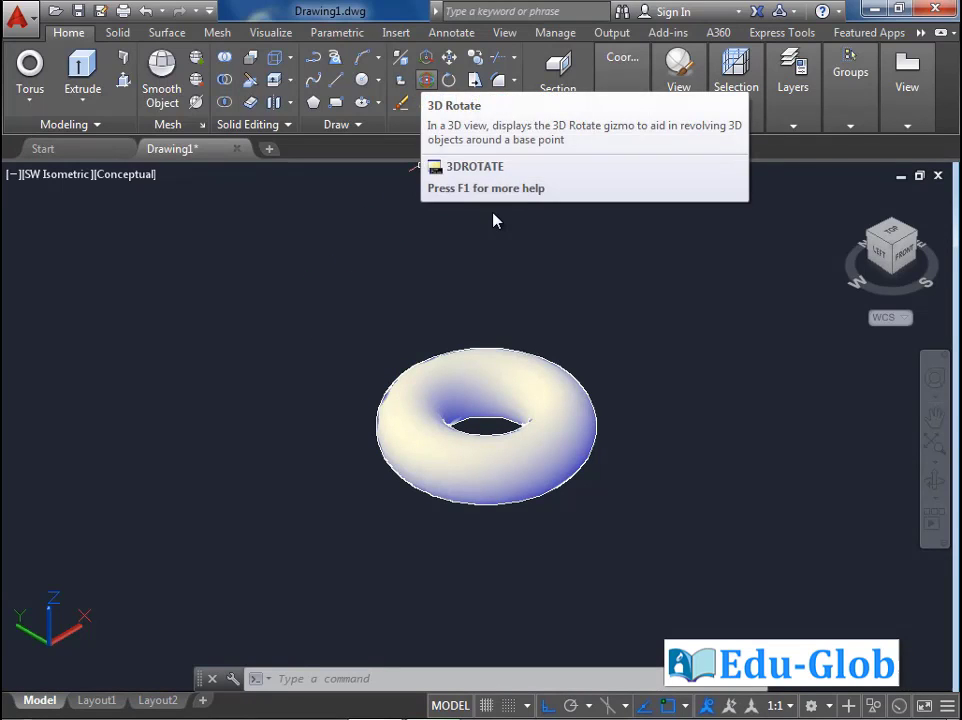
pyautogui.click(426, 80)
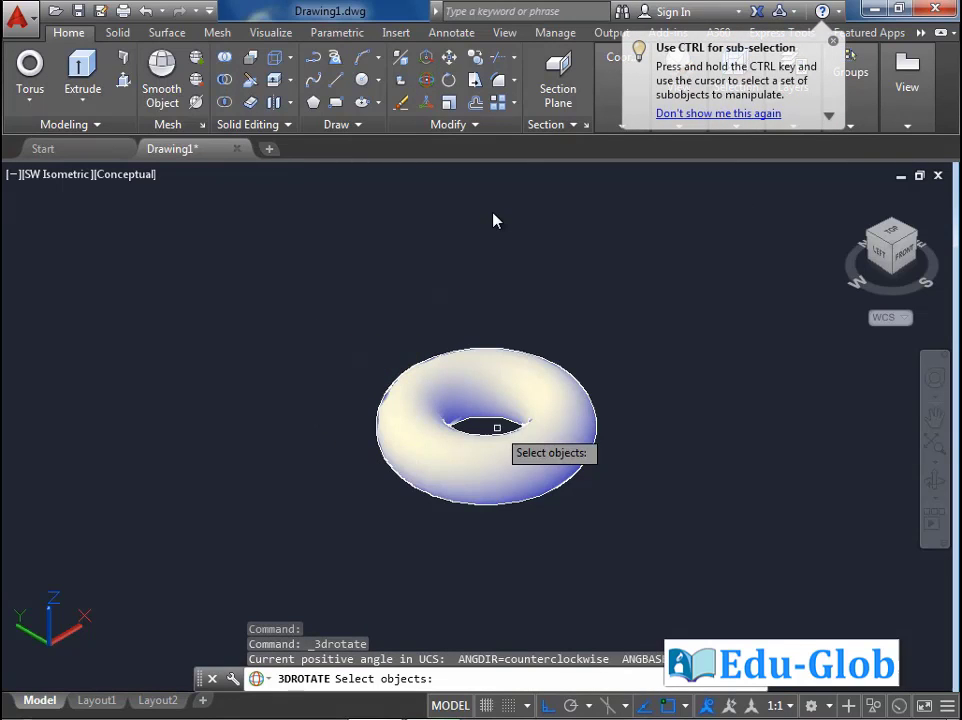
pyautogui.click(559, 408)
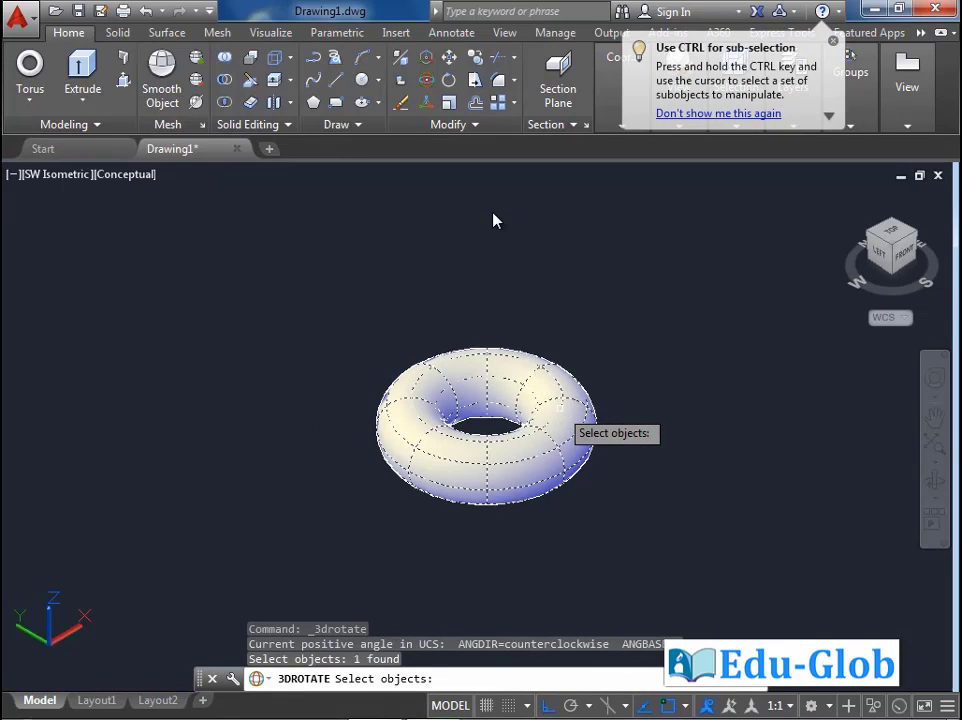
pyautogui.press('Return')
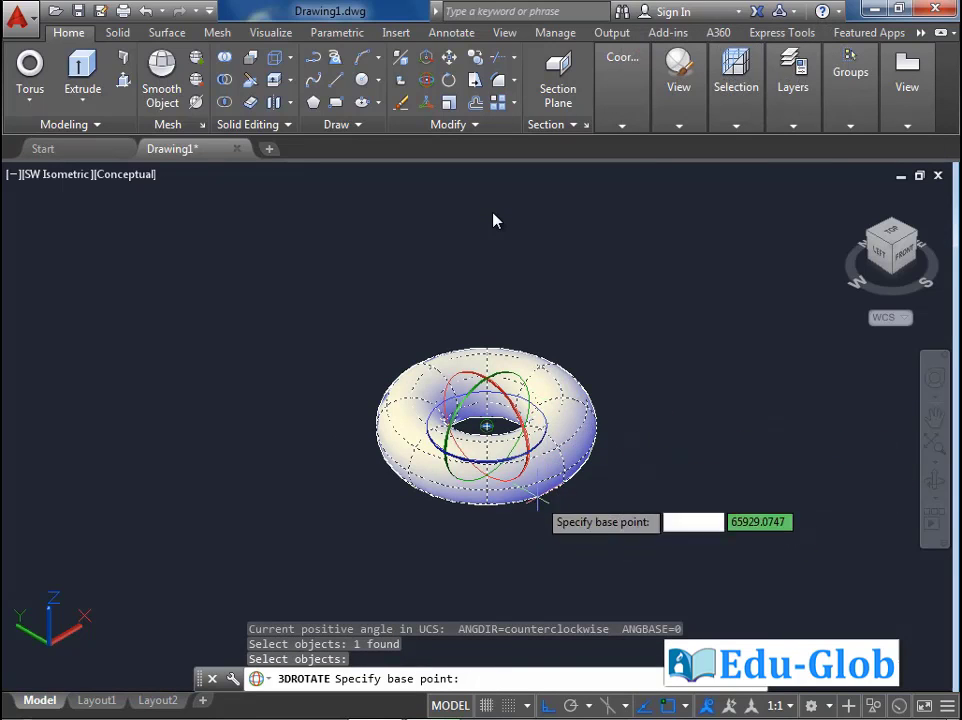
pyautogui.click(486, 426)
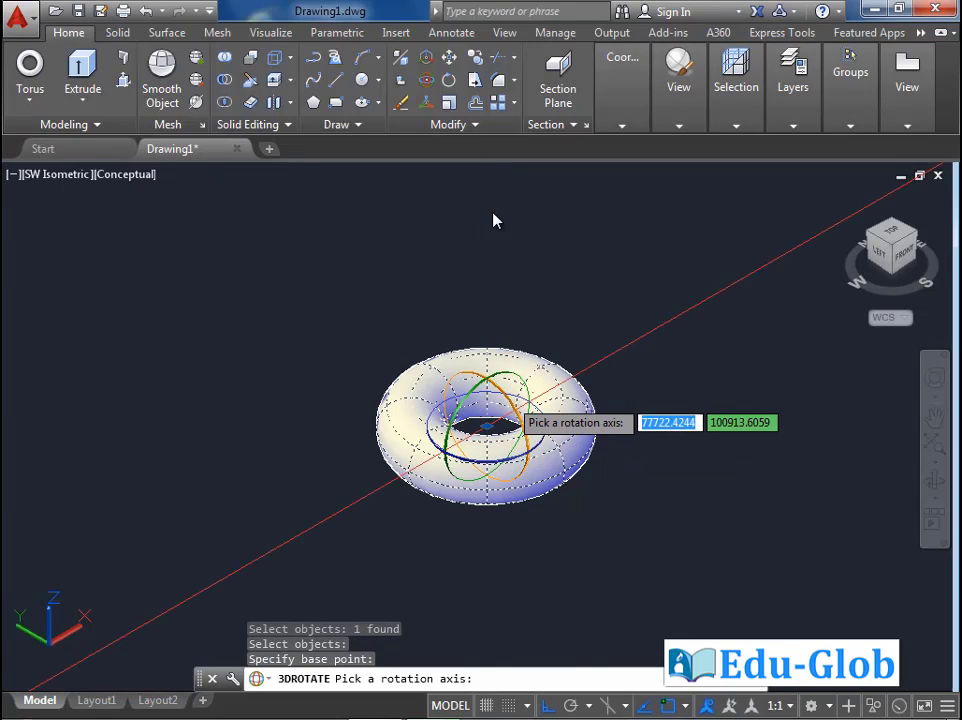
pyautogui.click(486, 425)
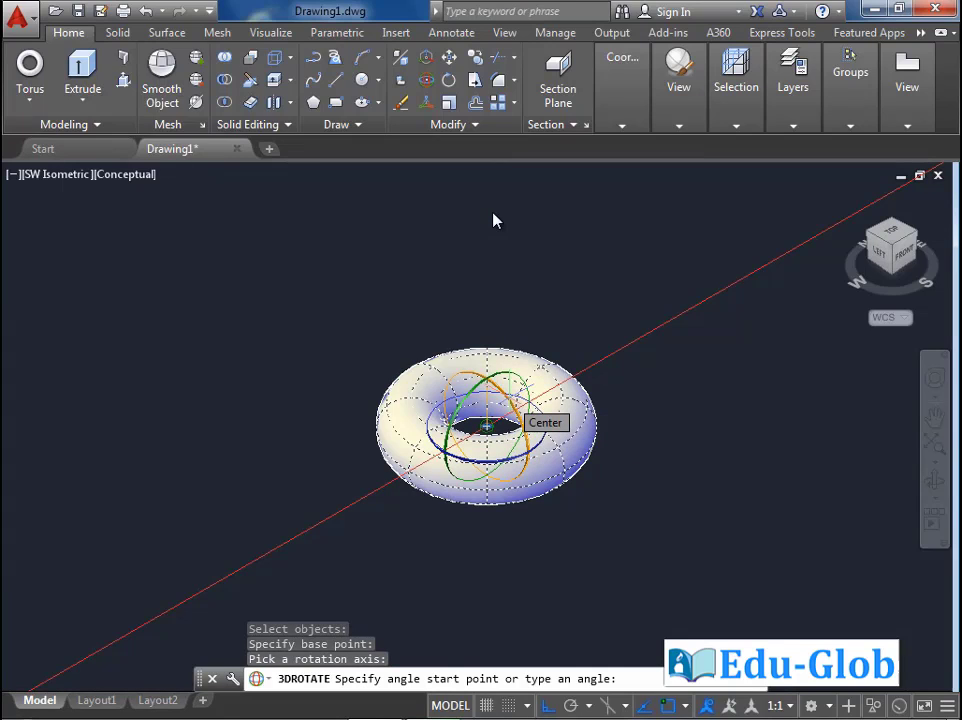
pyautogui.write('135')
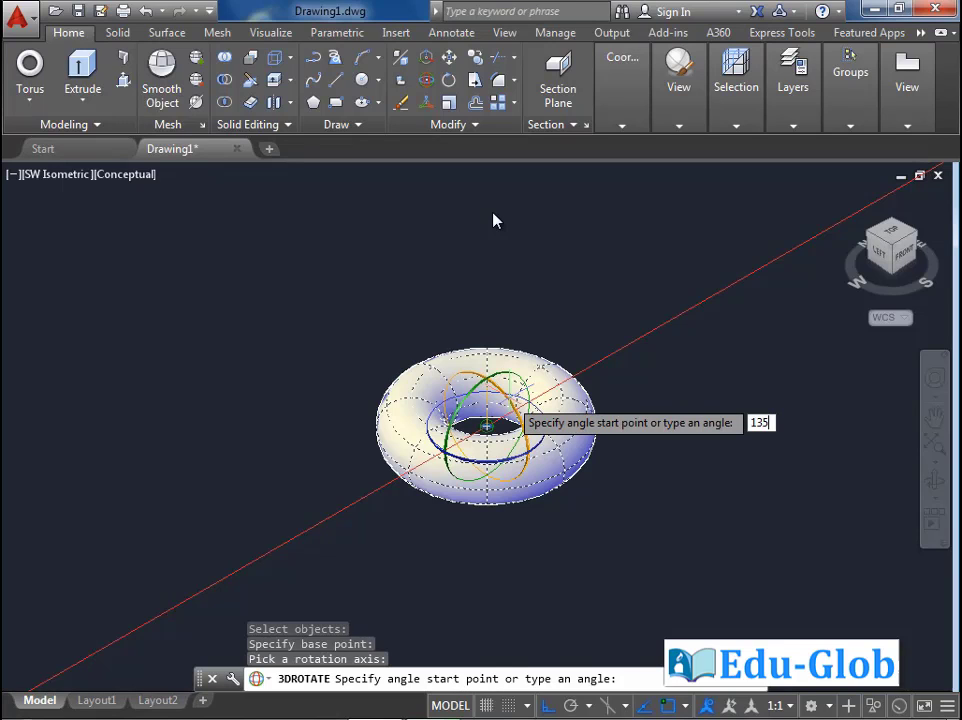
pyautogui.press('Return')
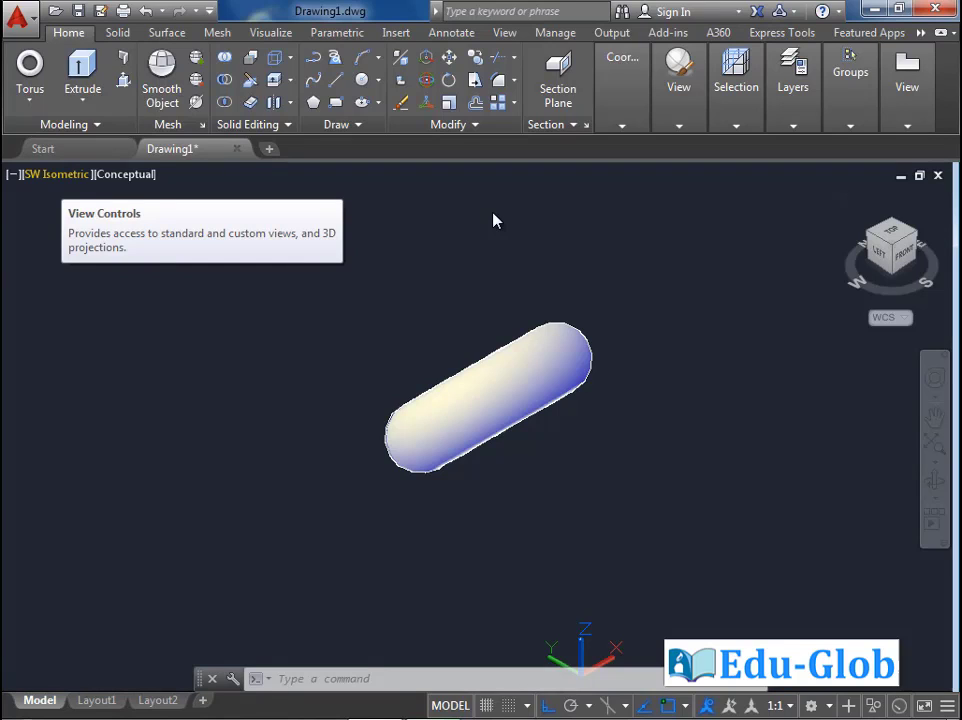
# Switch the view to SE Isometric to look at the rotated torus from another direction
pyautogui.click(57, 174)
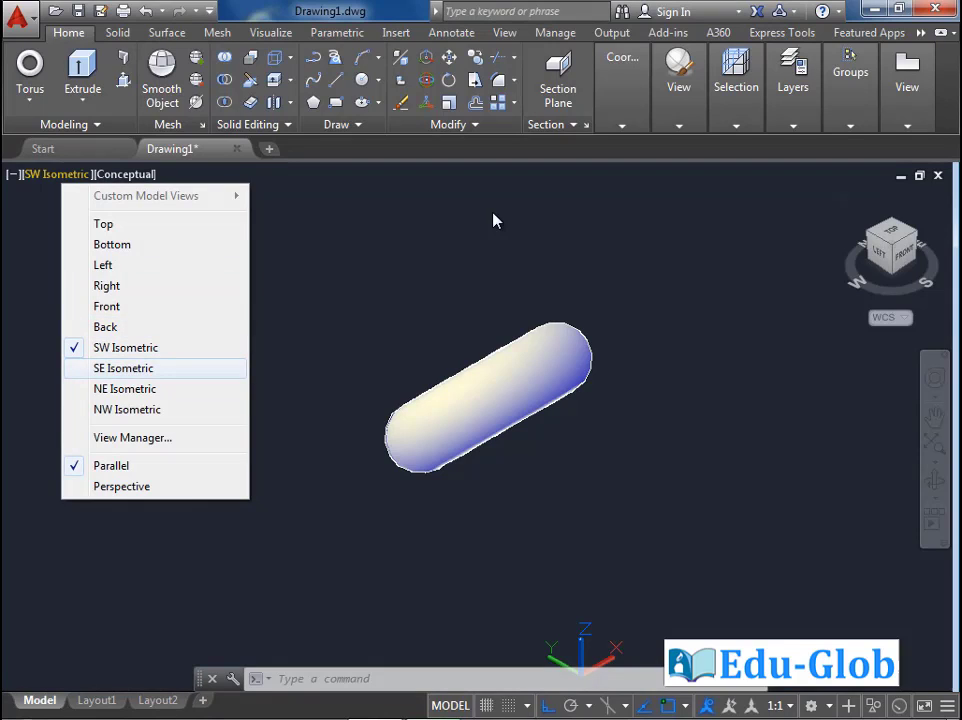
pyautogui.press('Down')
pyautogui.press('Return')
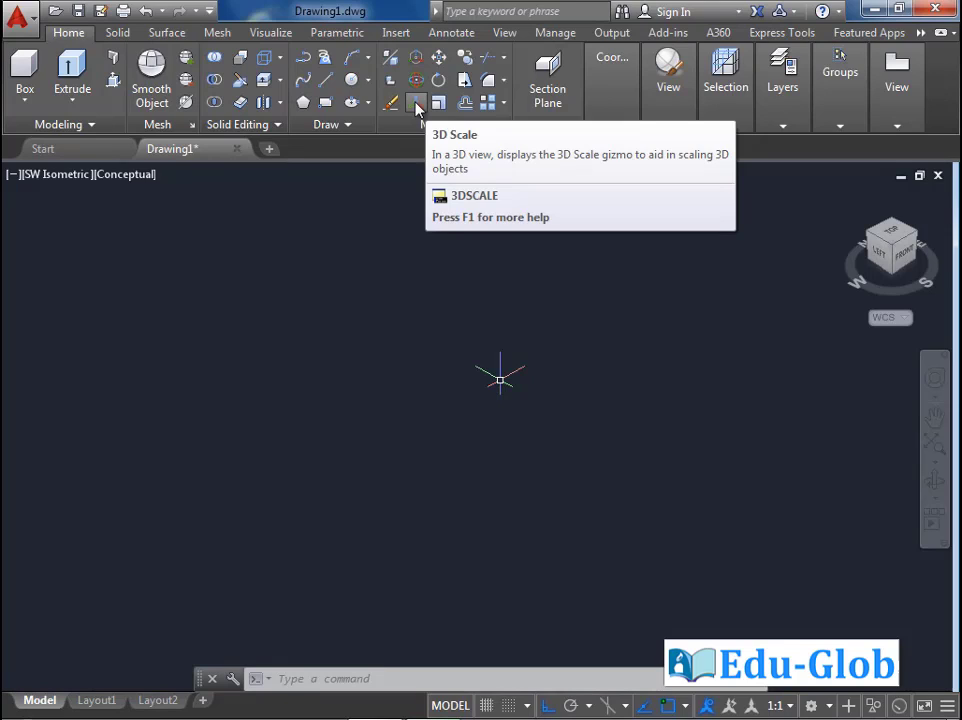
# Draw a solid box in the emptied drawing, with its rectangular base longer along X than along Y
pyautogui.click(24, 70)
pyautogui.click(419, 510)
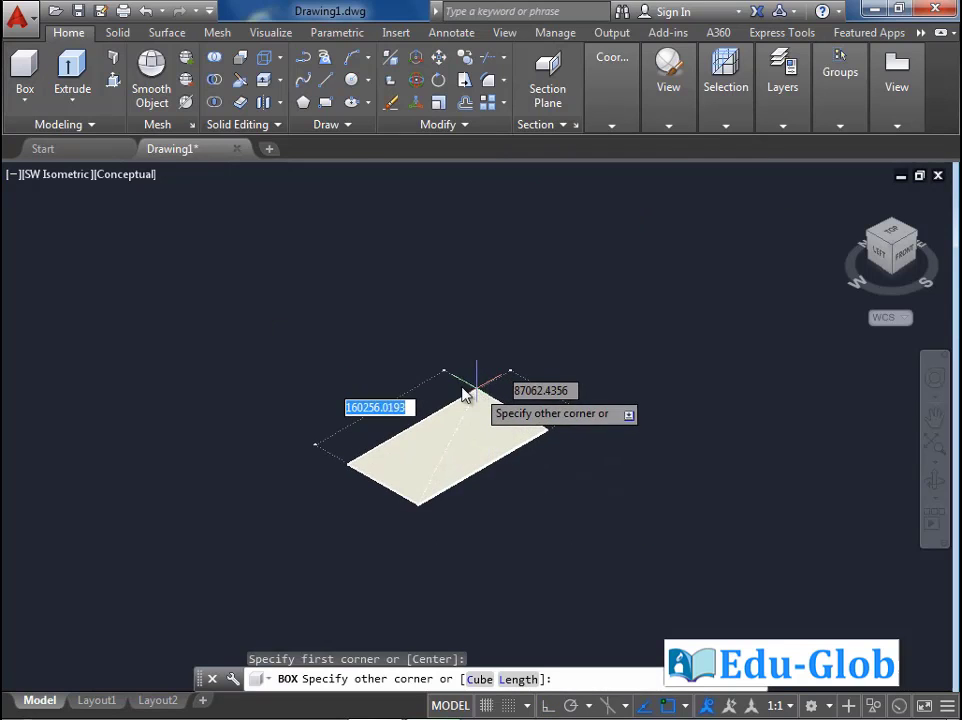
pyautogui.click(460, 386)
pyautogui.click(470, 395)
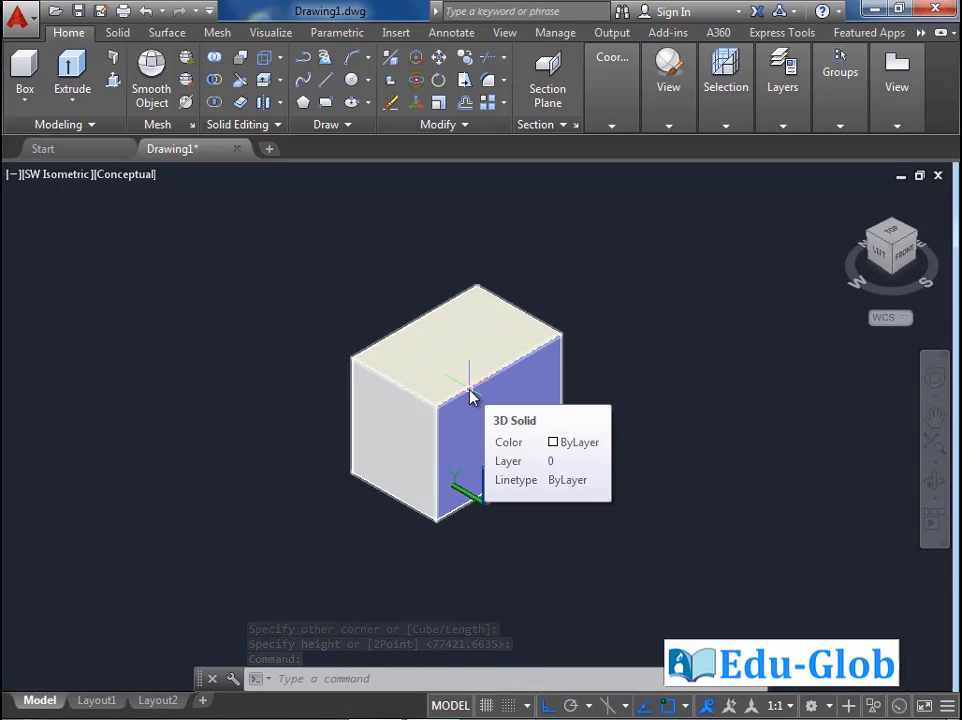
# Scale the box uniformly with 3D Scale by a factor of about 0.64, using its upper corner at the +X end as base point
pyautogui.click(415, 103)
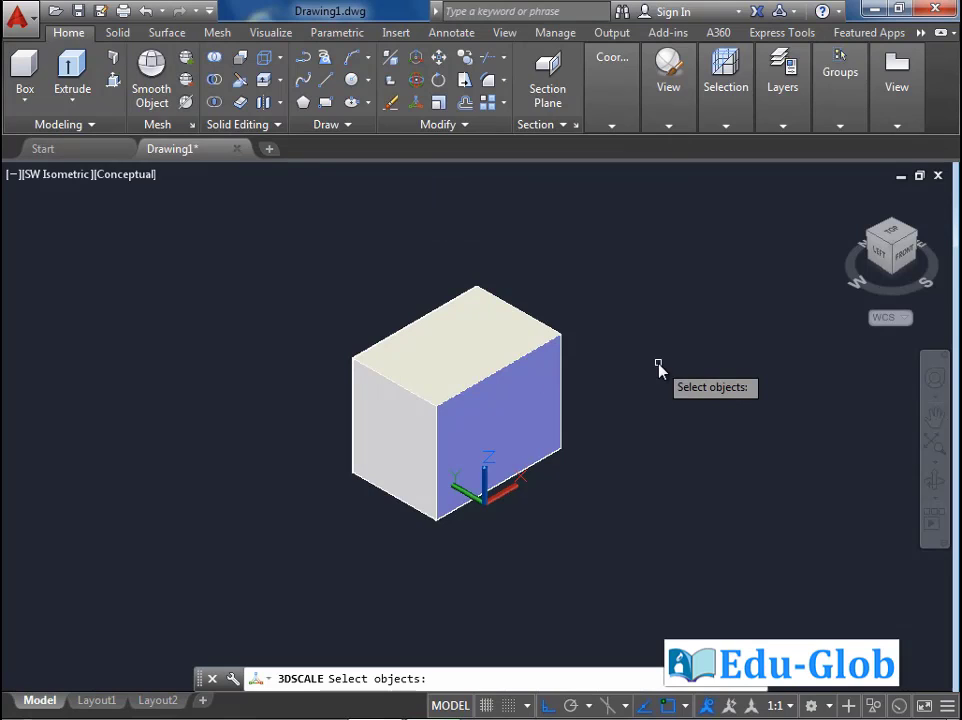
pyautogui.click(509, 369)
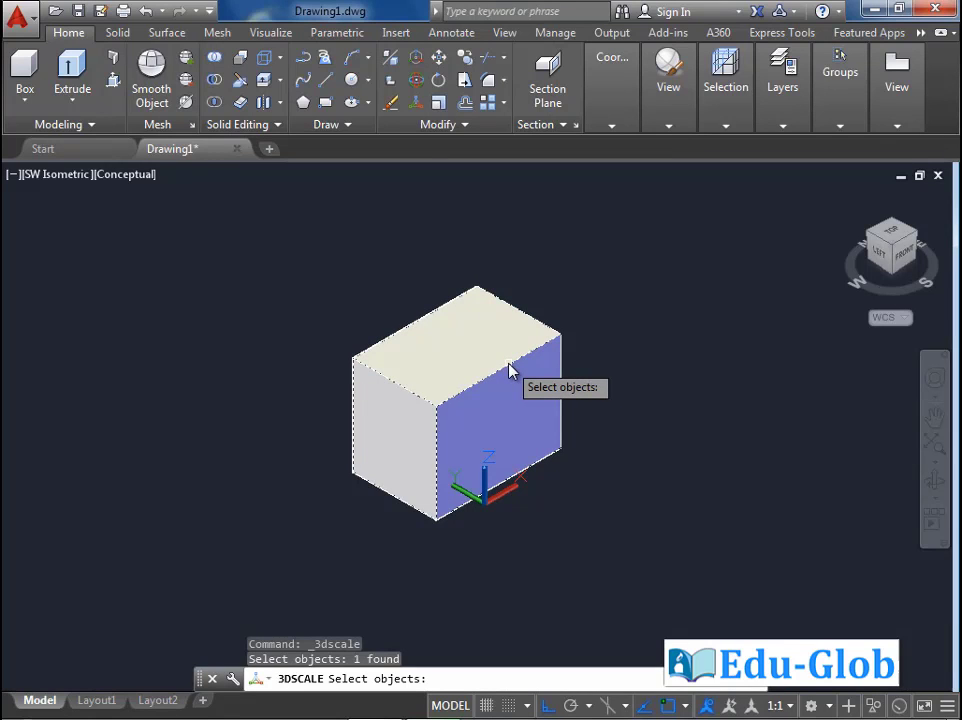
pyautogui.press('Return')
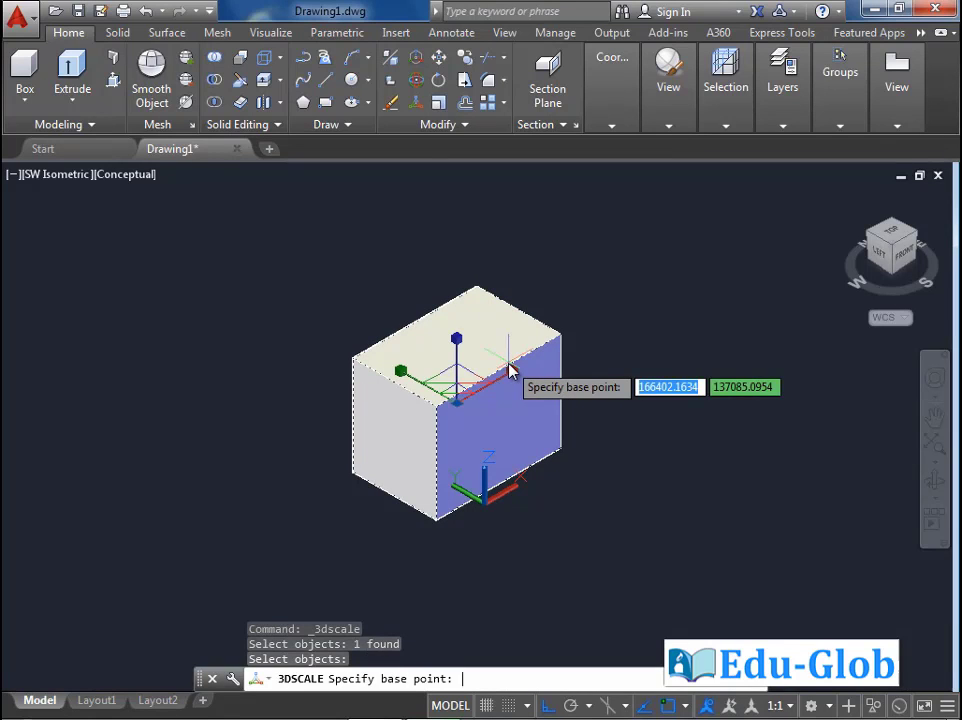
pyautogui.click(561, 333)
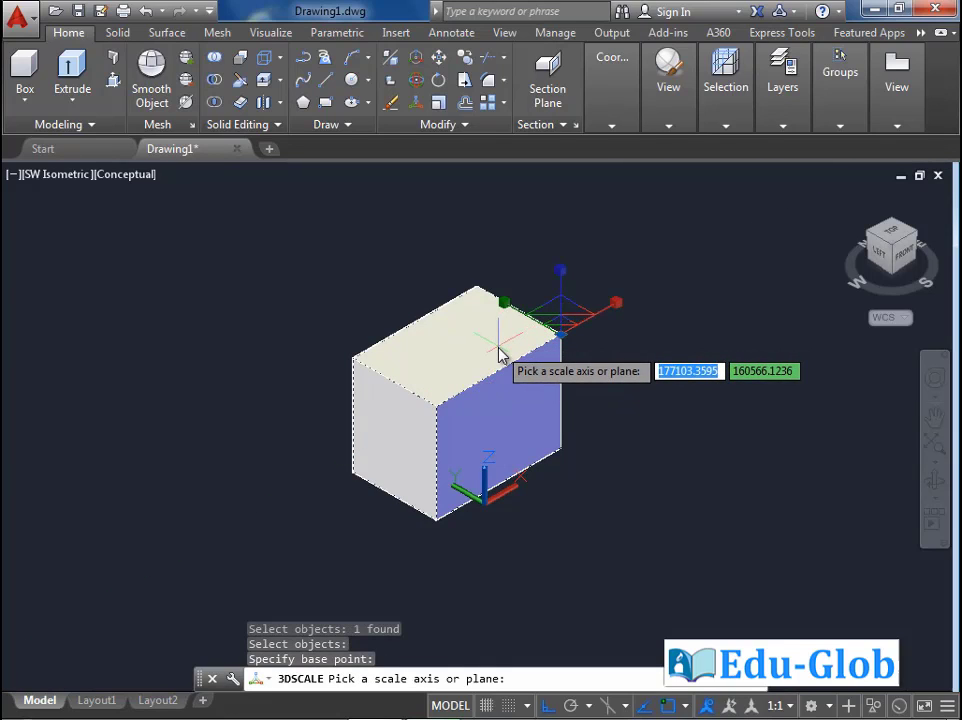
pyautogui.click(561, 278)
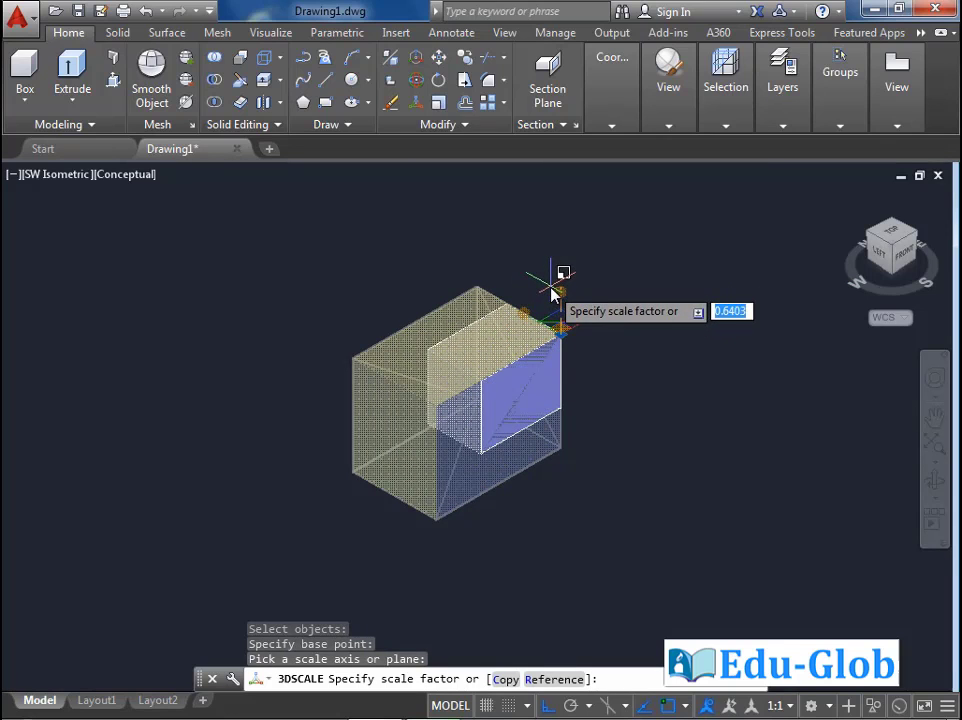
pyautogui.click(552, 291)
pyautogui.scroll(3, 515, 333)
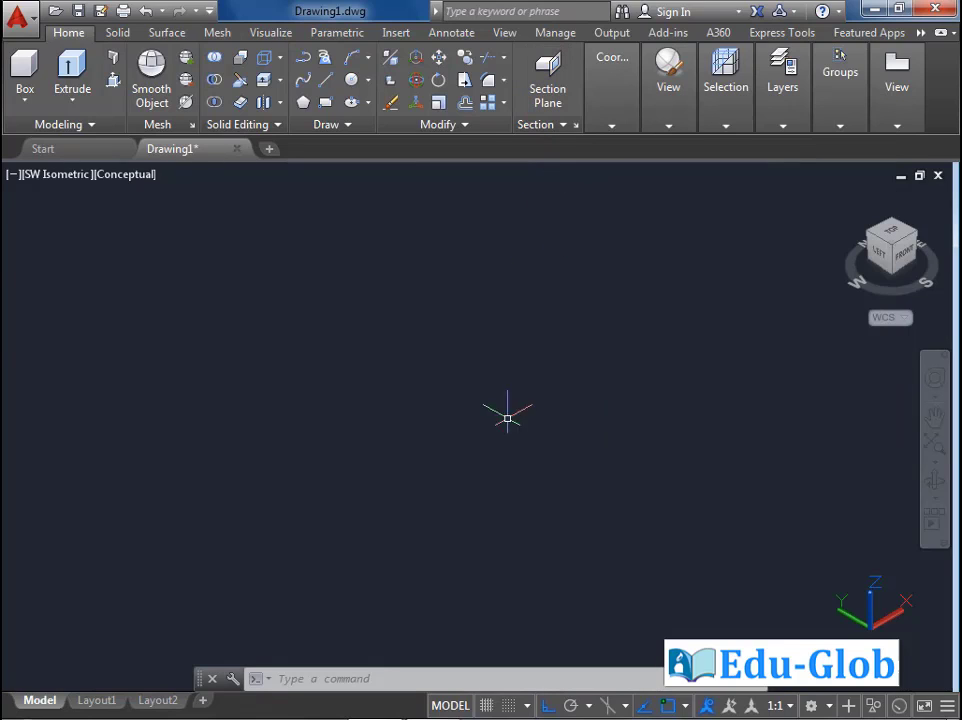
# Draw a new solid torus lying flat in the emptied drawing, with its tube noticeably thinner than the ring
pyautogui.click(23, 103)
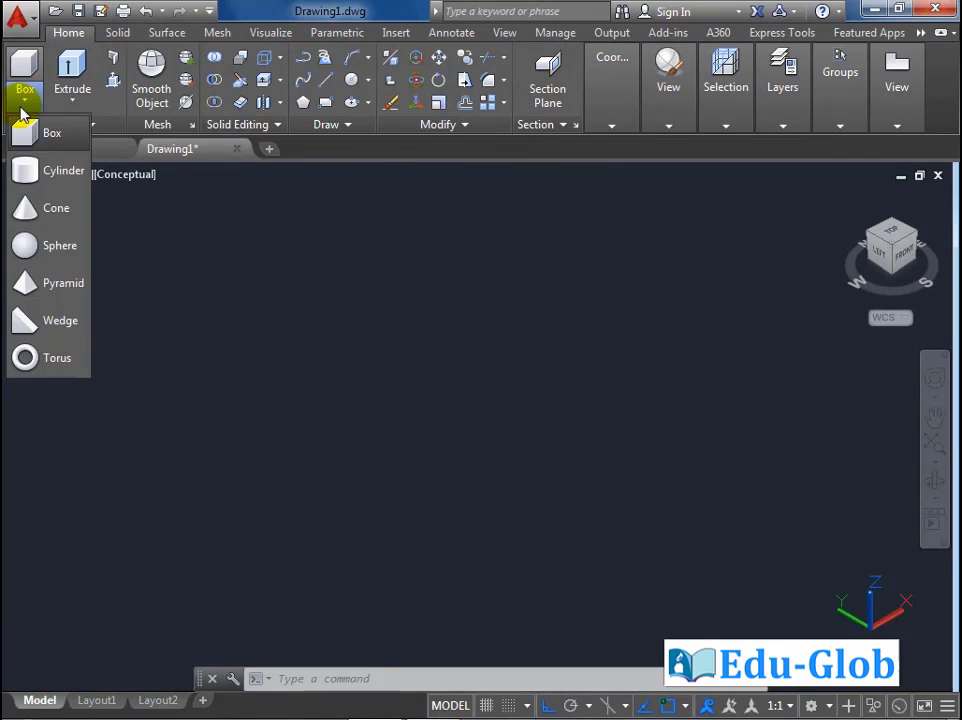
pyautogui.click(45, 362)
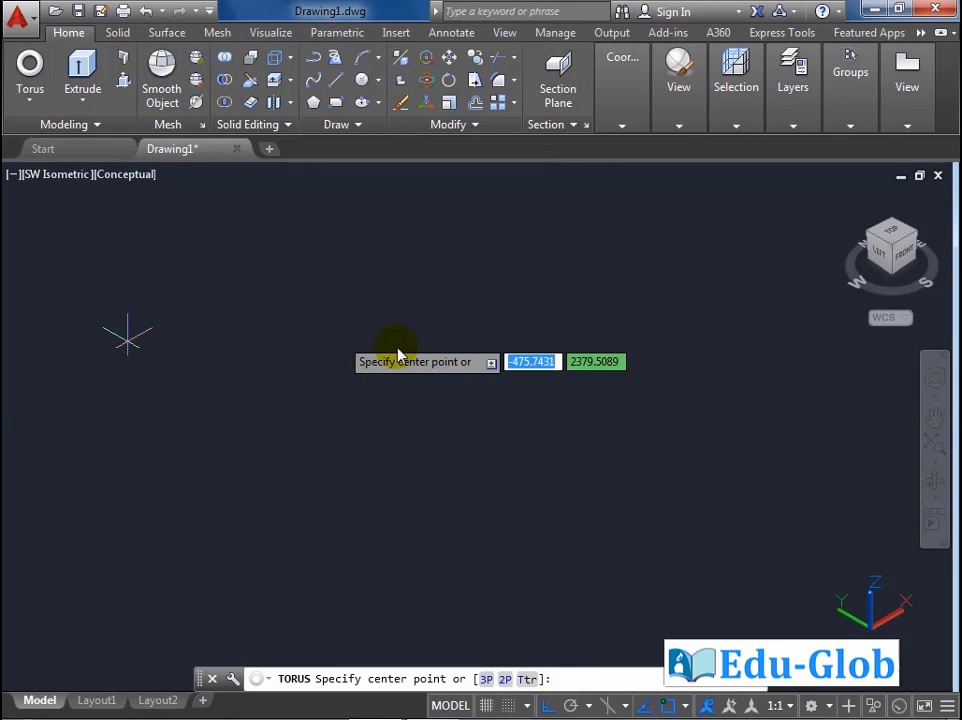
pyautogui.click(327, 364)
pyautogui.click(380, 400)
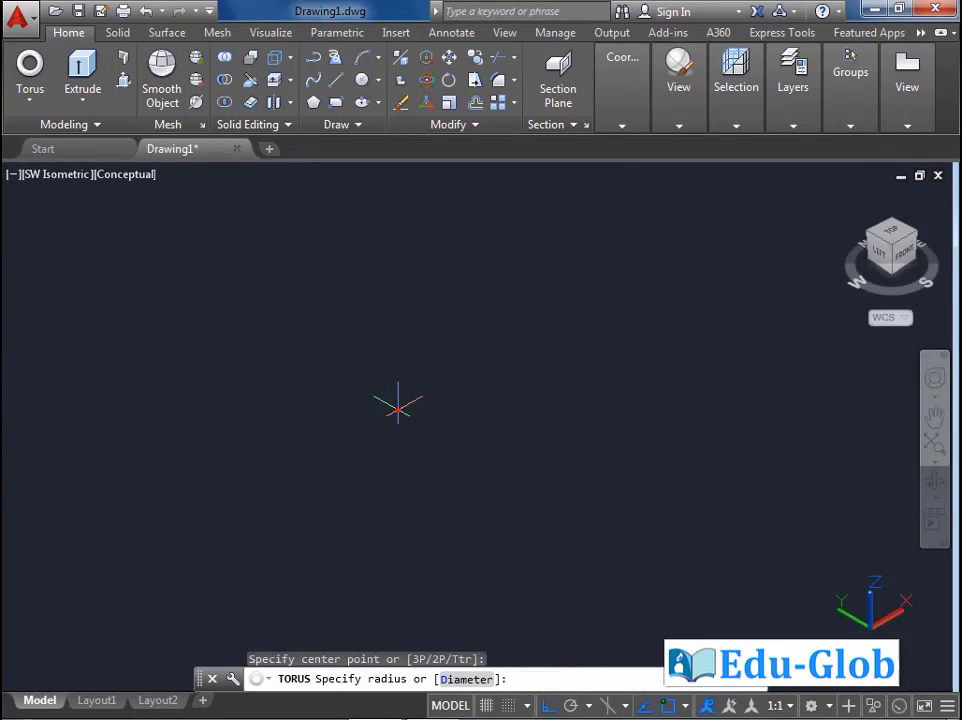
pyautogui.click(377, 391)
pyautogui.moveTo(329, 426); pyautogui.dragTo(460, 444, button='middle')
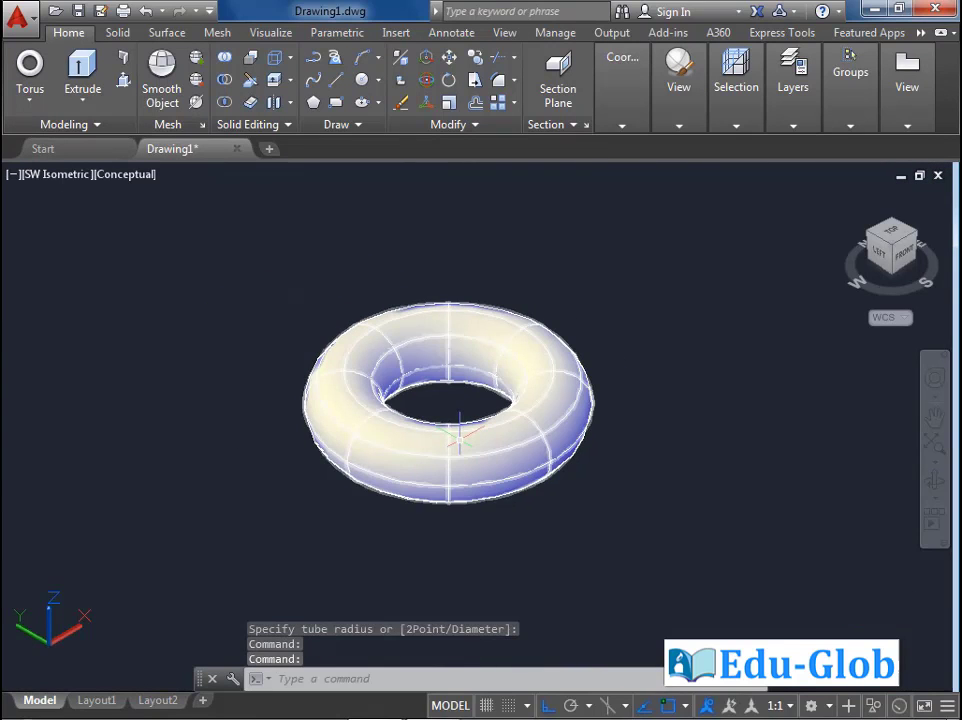
pyautogui.scroll(-2, 638, 418)
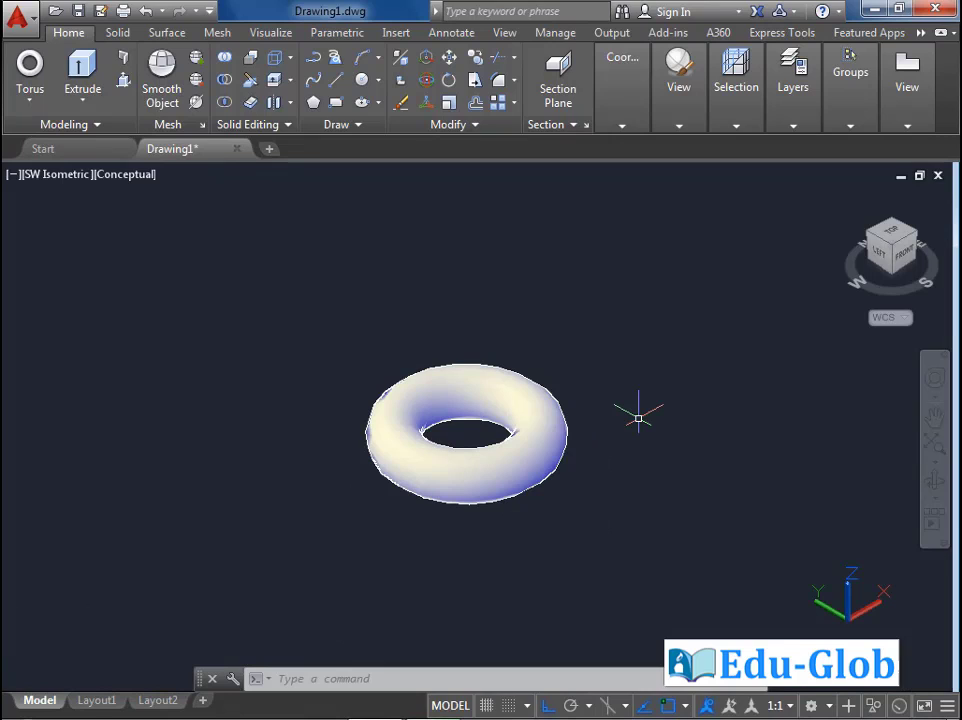
# Create a section plane parallel to the X axis that cuts through the front part of the torus
pyautogui.click(558, 100)
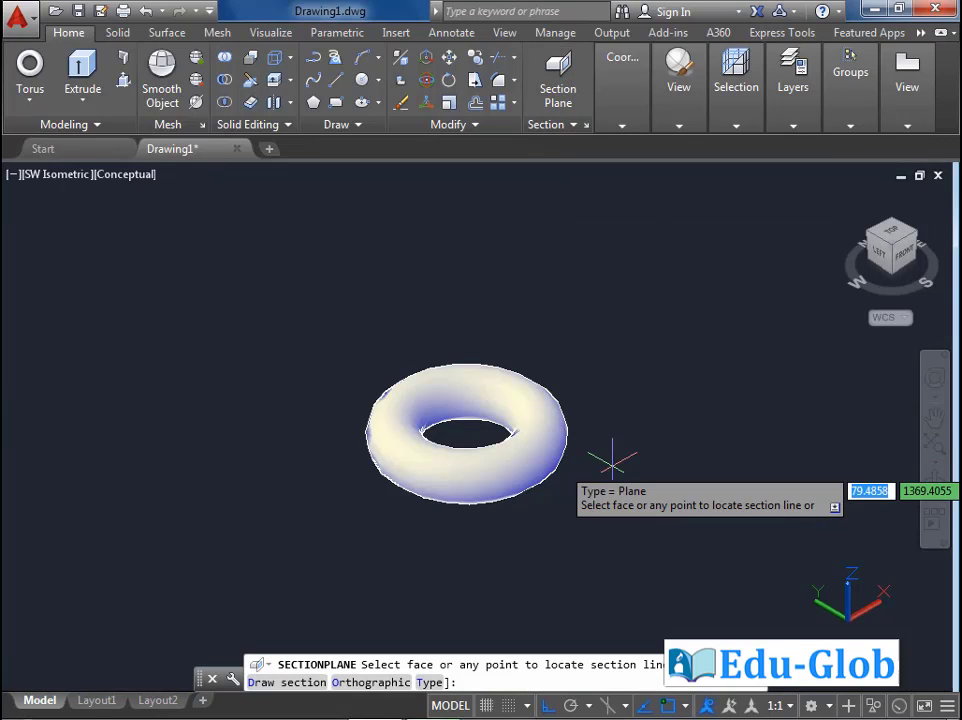
pyautogui.click(412, 521)
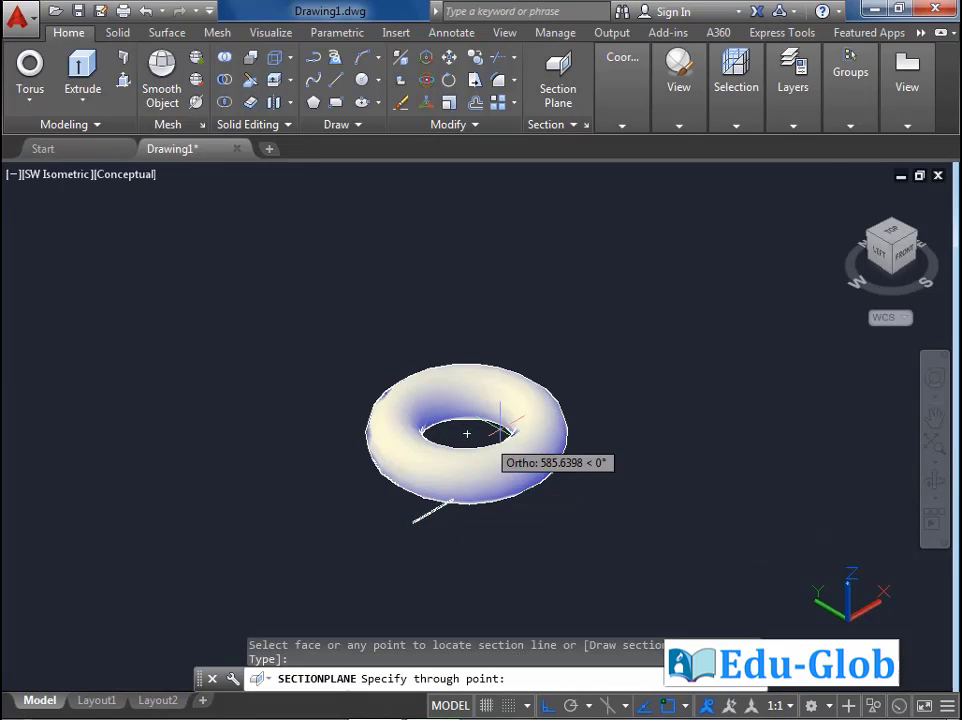
pyautogui.click(617, 405)
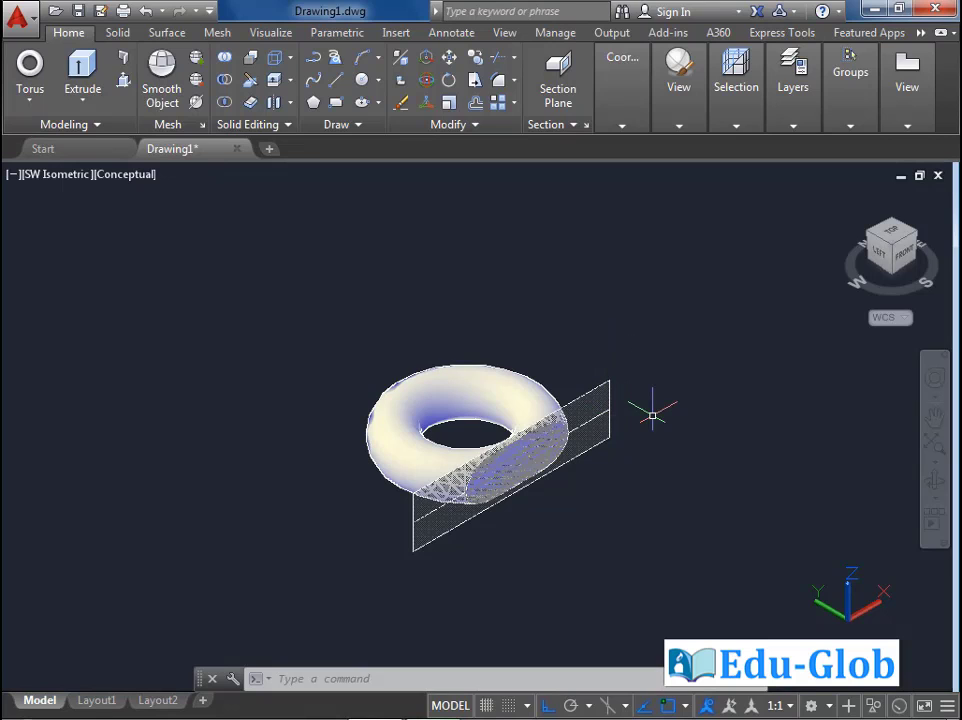
# Flip the section plane's direction so the live section keeps the front piece of the torus
pyautogui.click(597, 403)
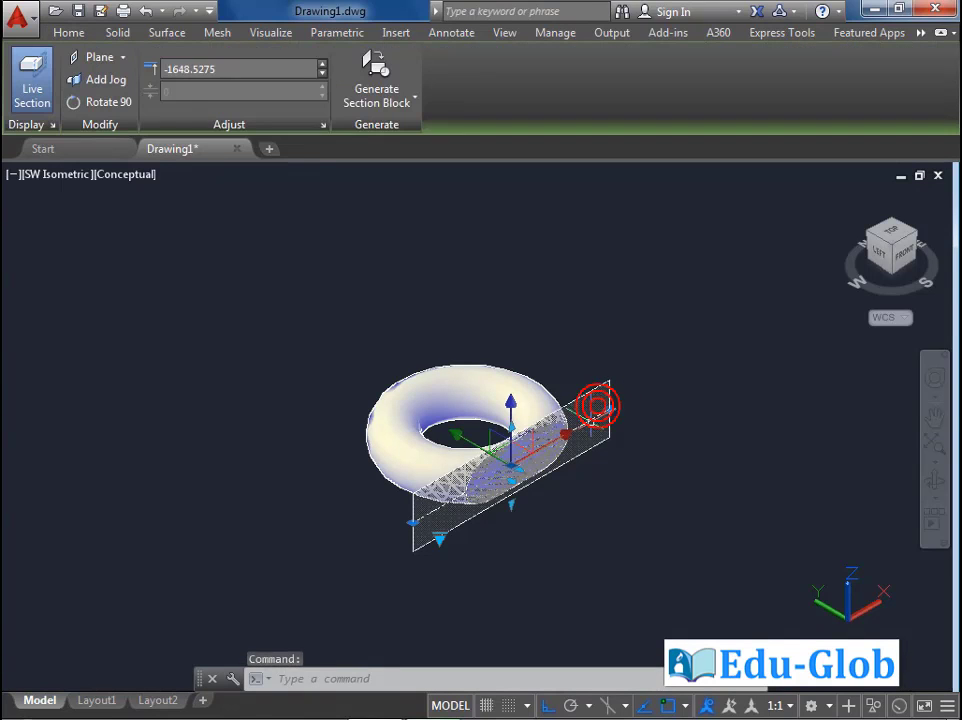
pyautogui.scroll(3, 500, 511)
pyautogui.scroll(-2, 505, 509)
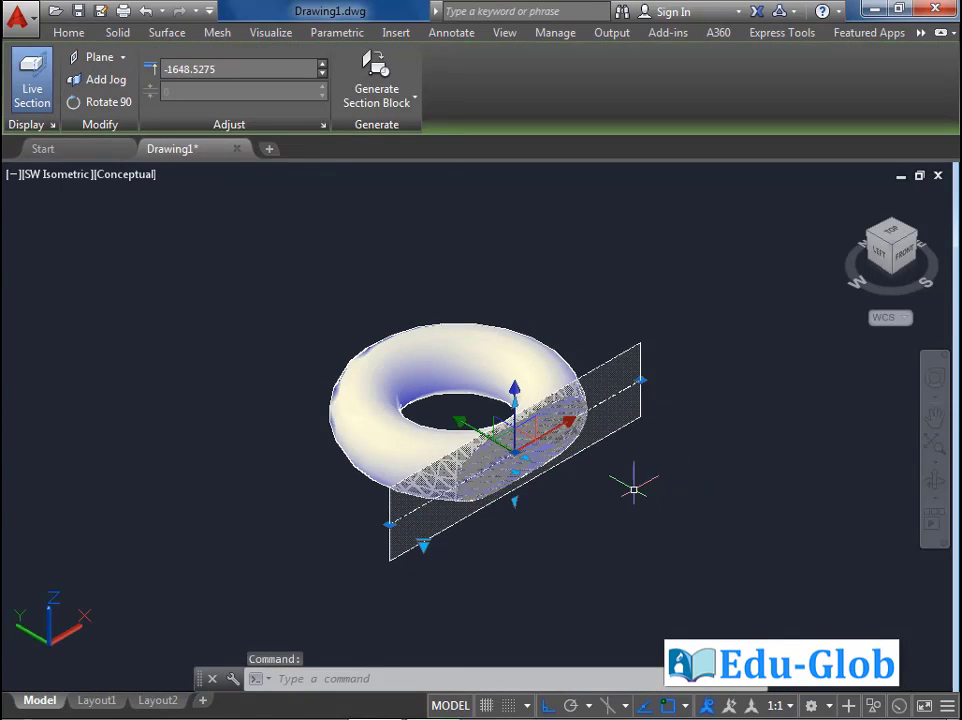
pyautogui.moveTo(634, 489); pyautogui.dragTo(643, 488, button='middle')
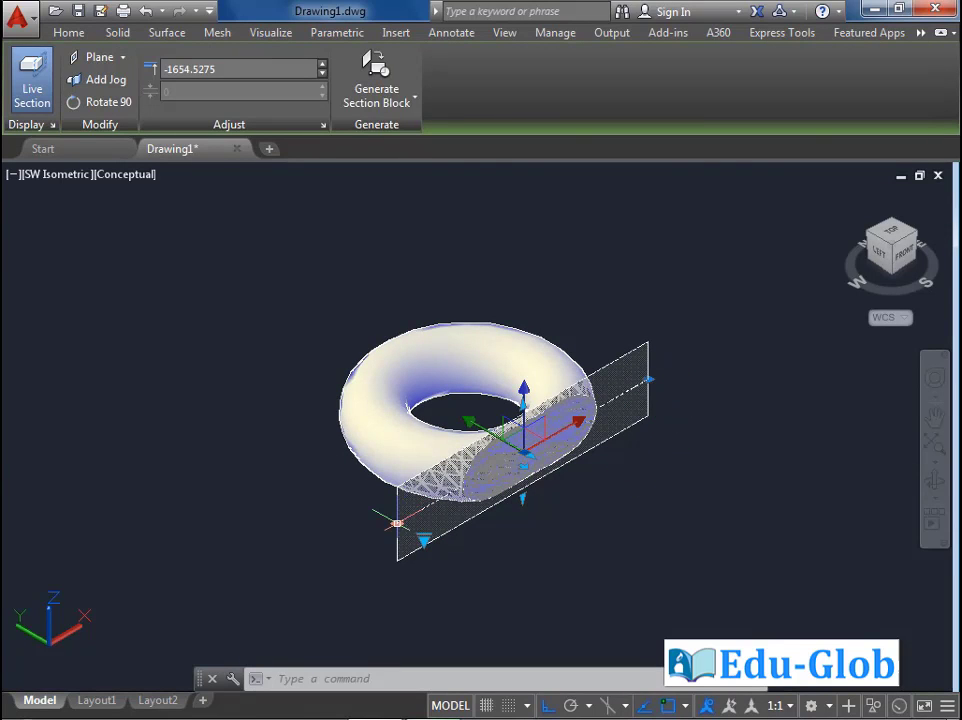
pyautogui.click(527, 460)
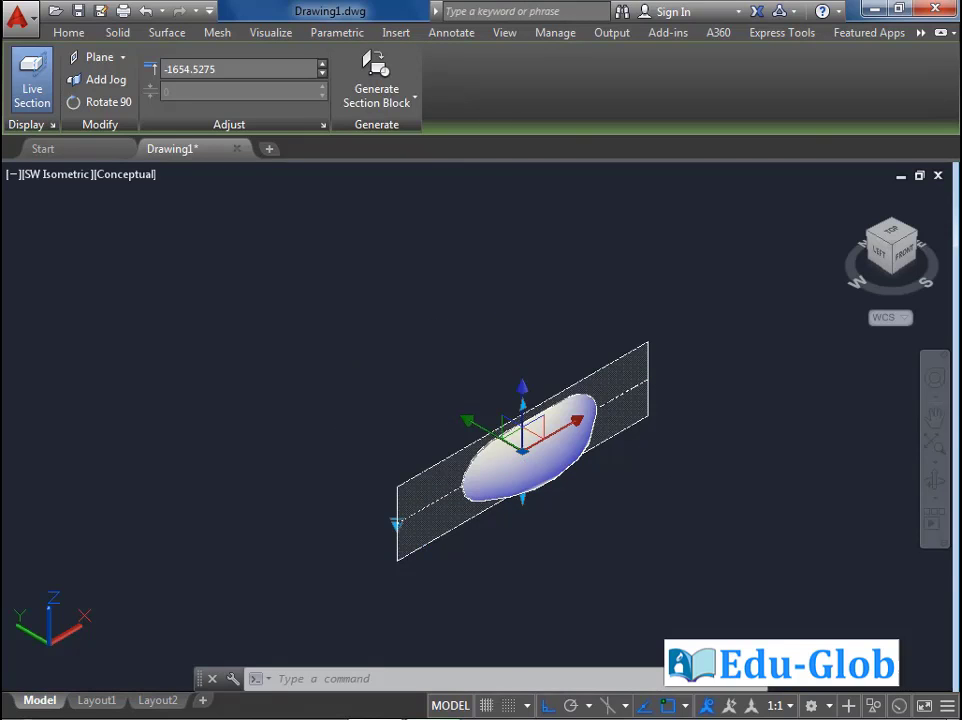
pyautogui.scroll(4, 464, 508)
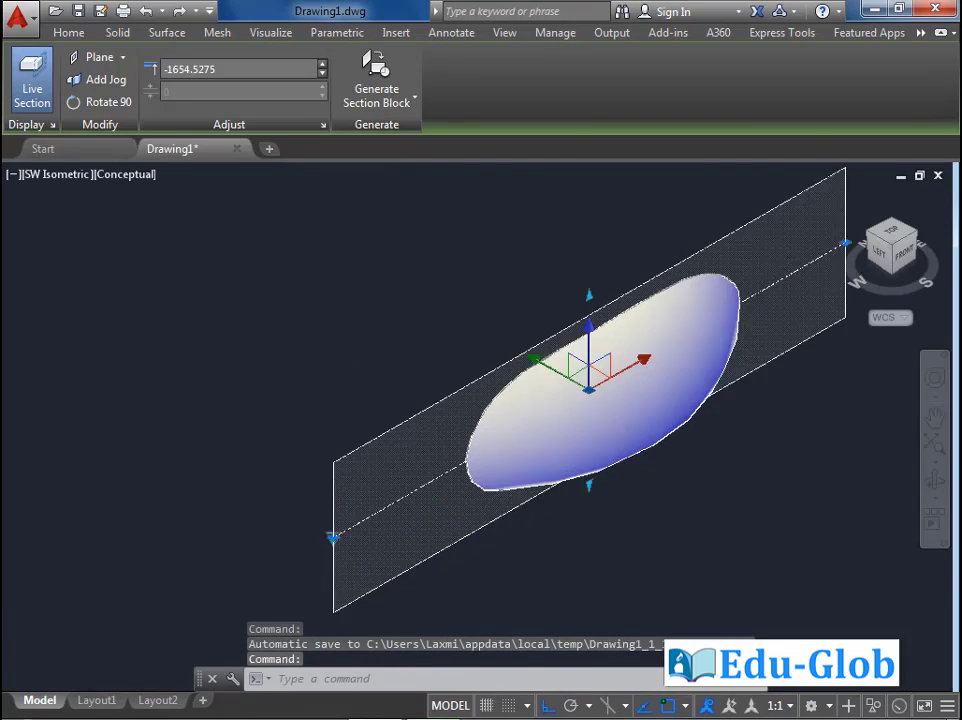
pyautogui.scroll(-4, 464, 508)
pyautogui.moveTo(563, 486); pyautogui.dragTo(489, 476, button='middle')
# Undo the flip of the section plane's direction
pyautogui.hotkey('ctrl', 'z')
pyautogui.hotkey('ctrl', 'z')
pyautogui.hotkey('ctrl', 'z')
pyautogui.moveTo(582, 545); pyautogui.dragTo(597, 524, button='middle')
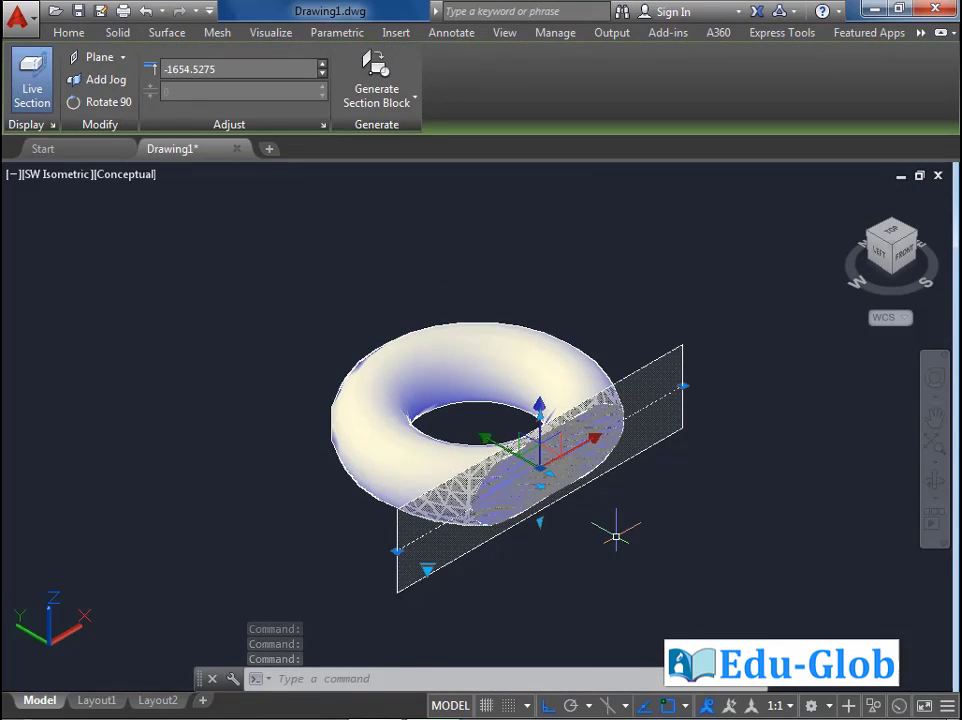
# Move the section plane back along Y to near the middle of the torus and extend its height well below and above the solid
pyautogui.click(553, 476)
pyautogui.click(500, 446)
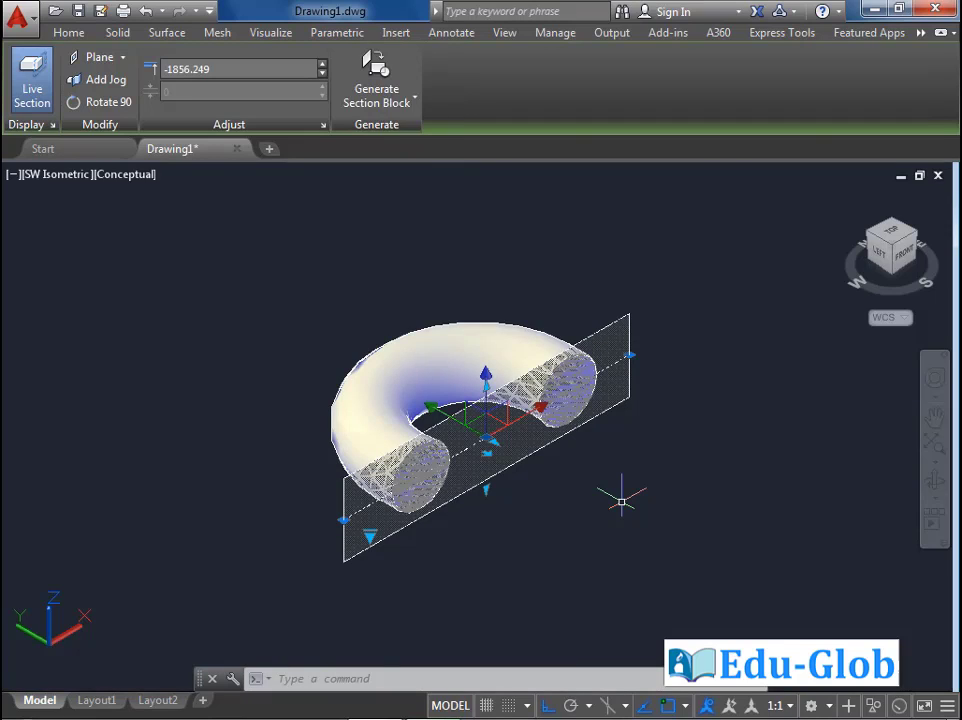
pyautogui.click(486, 488)
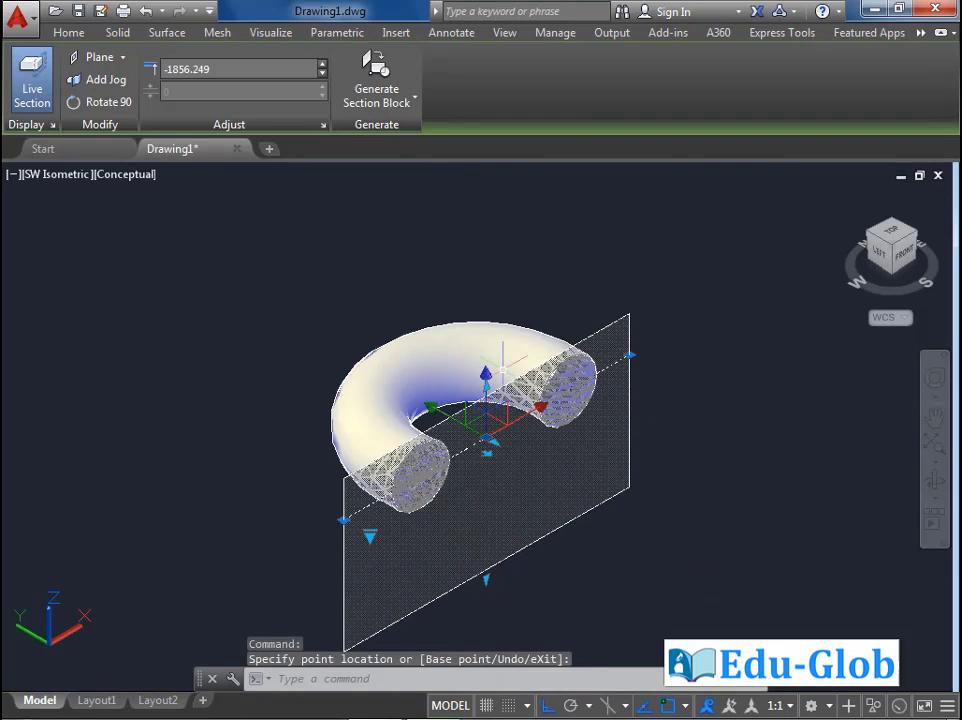
pyautogui.click(487, 385)
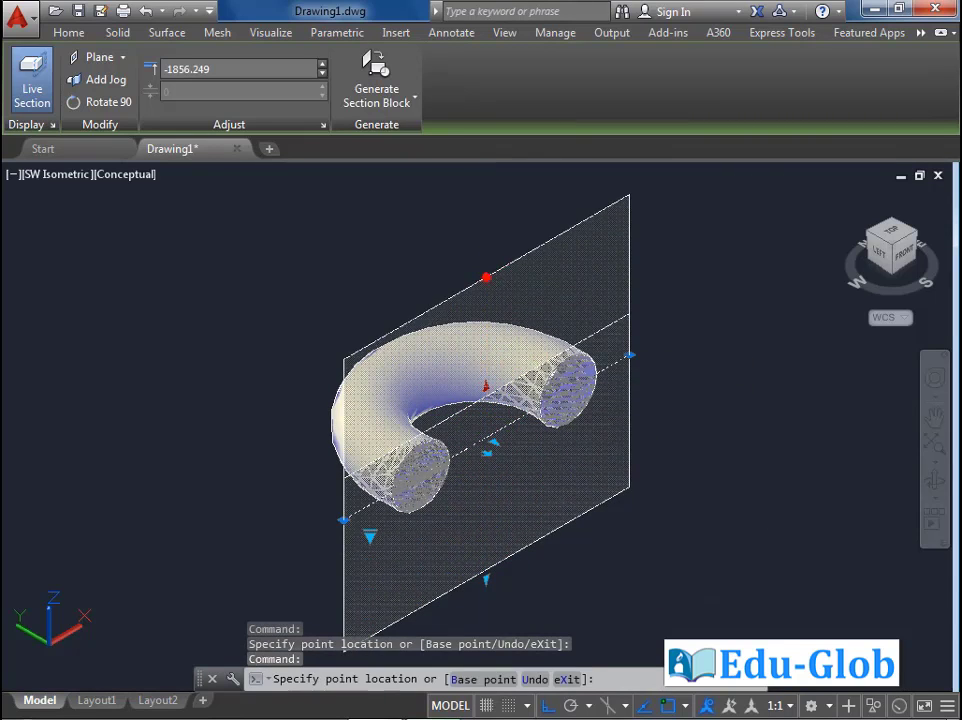
pyautogui.click(487, 277)
pyautogui.moveTo(662, 506); pyautogui.dragTo(679, 483, button='middle')
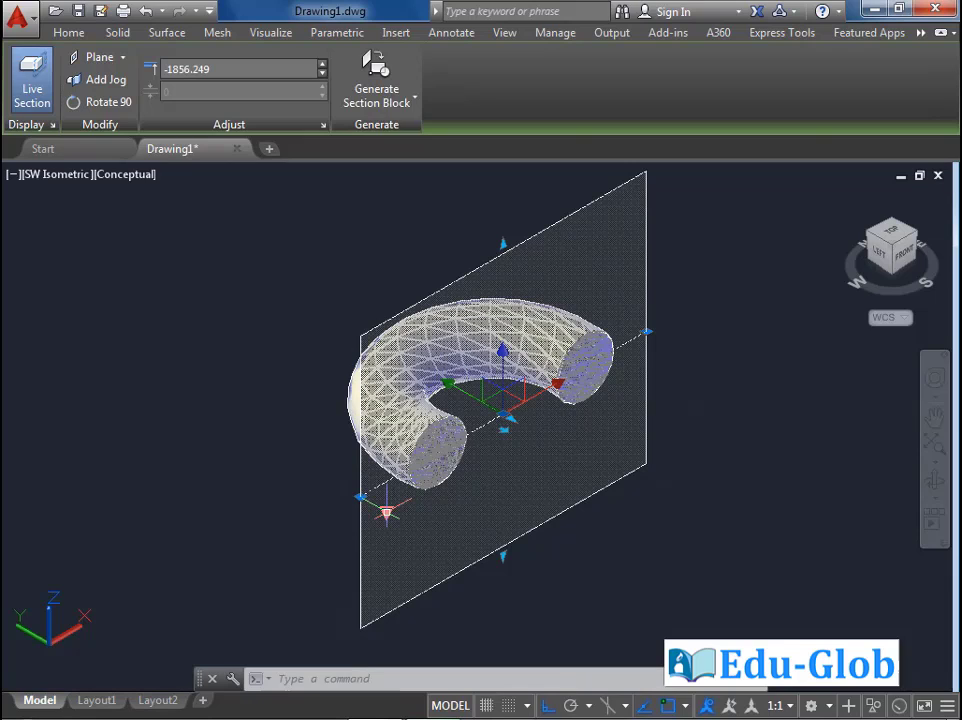
# Change the section object's type to Slice and, after that, to Boundary
pyautogui.click(386, 512)
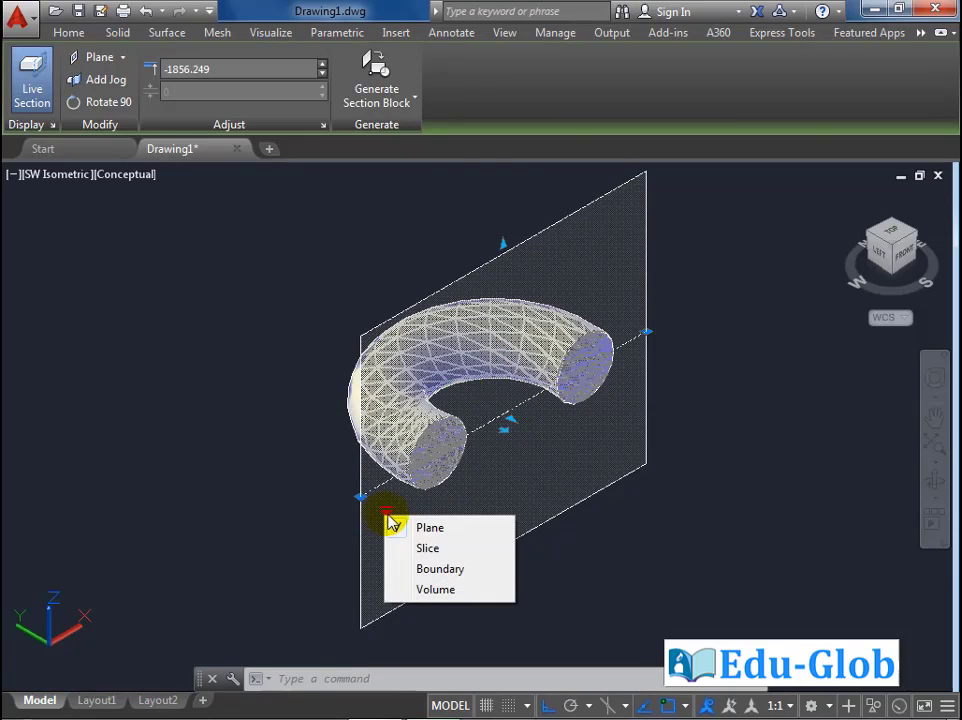
pyautogui.click(429, 550)
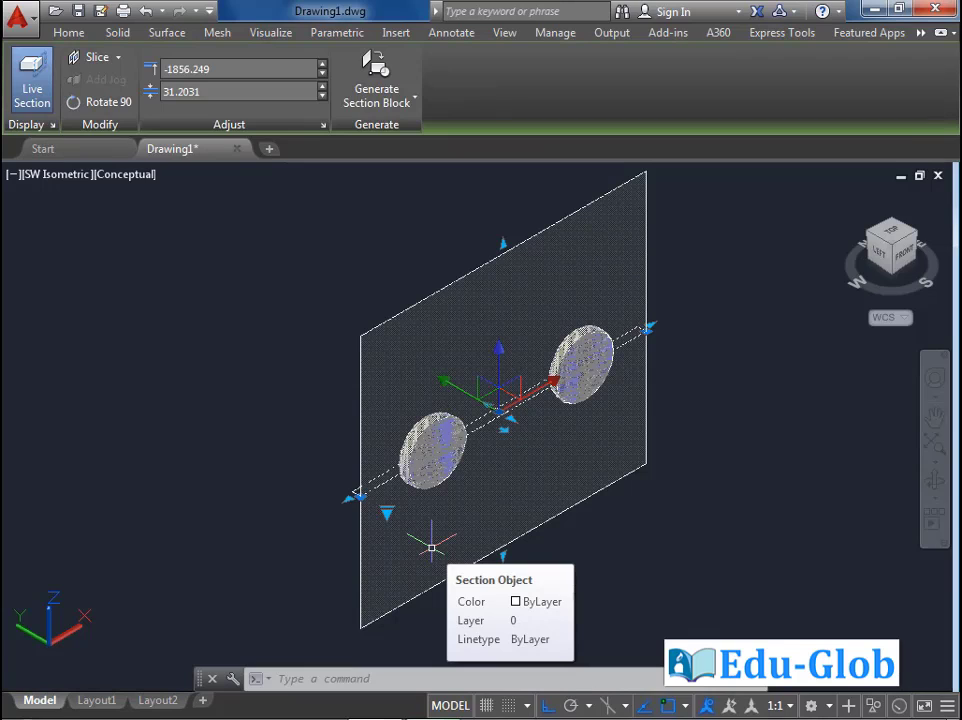
pyautogui.click(386, 514)
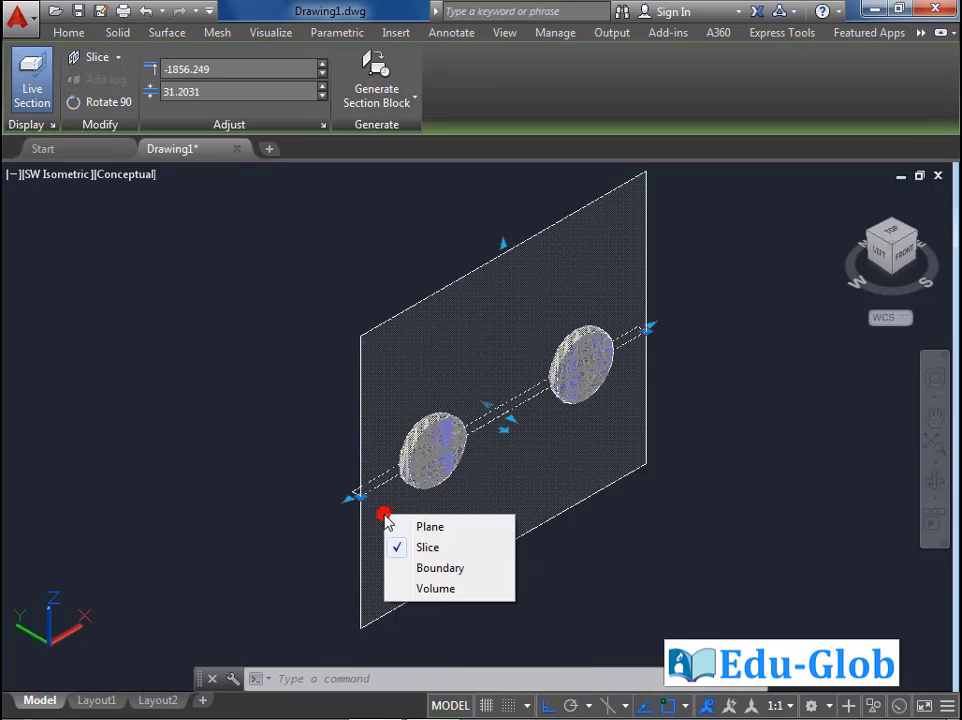
pyautogui.click(429, 569)
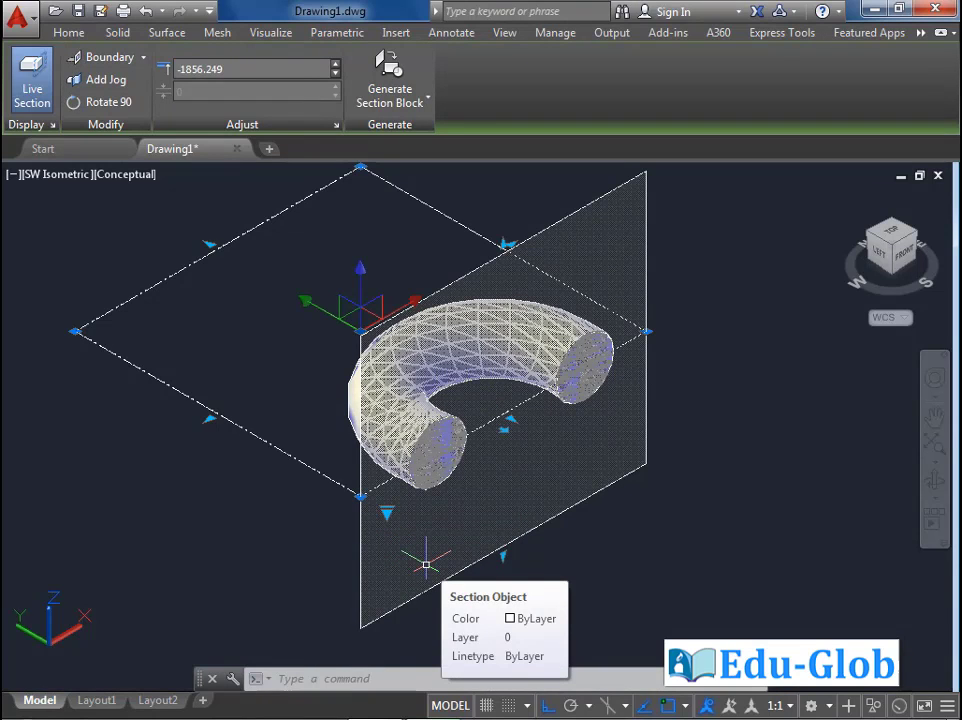
# Change the section object's type to Volume and return it to Plane
pyautogui.click(387, 512)
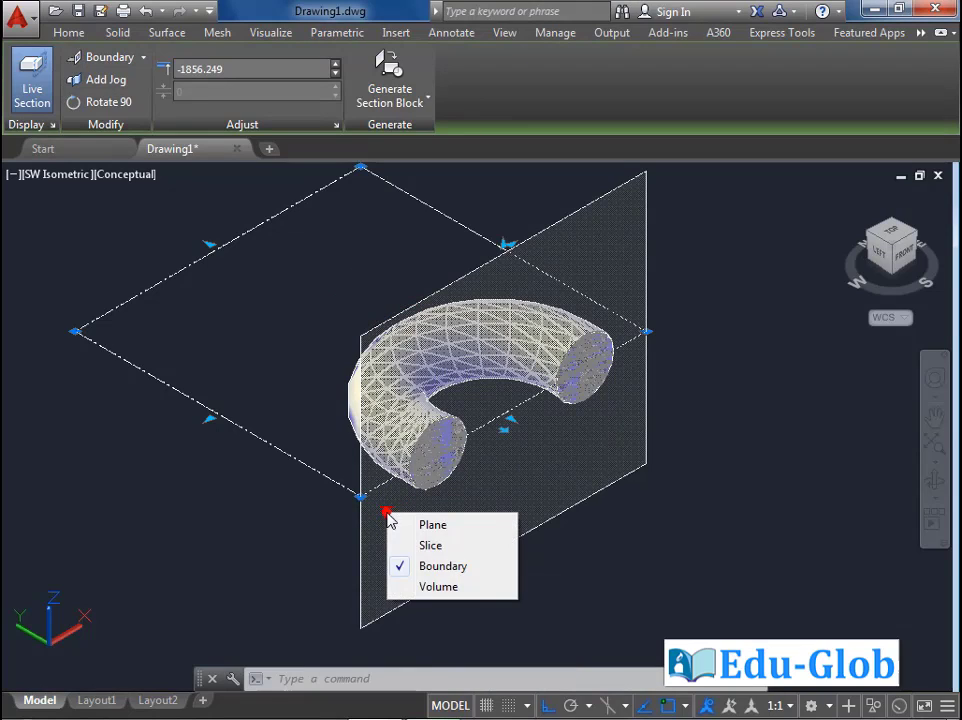
pyautogui.click(439, 590)
pyautogui.moveTo(329, 384); pyautogui.dragTo(375, 437, button='middle')
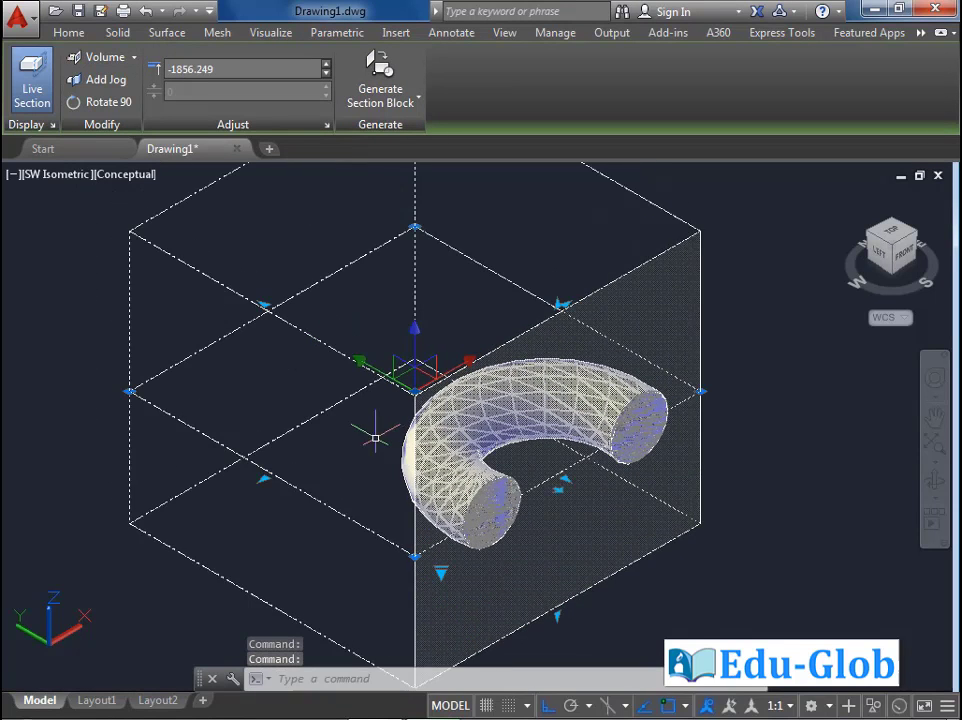
pyautogui.scroll(-2, 375, 437)
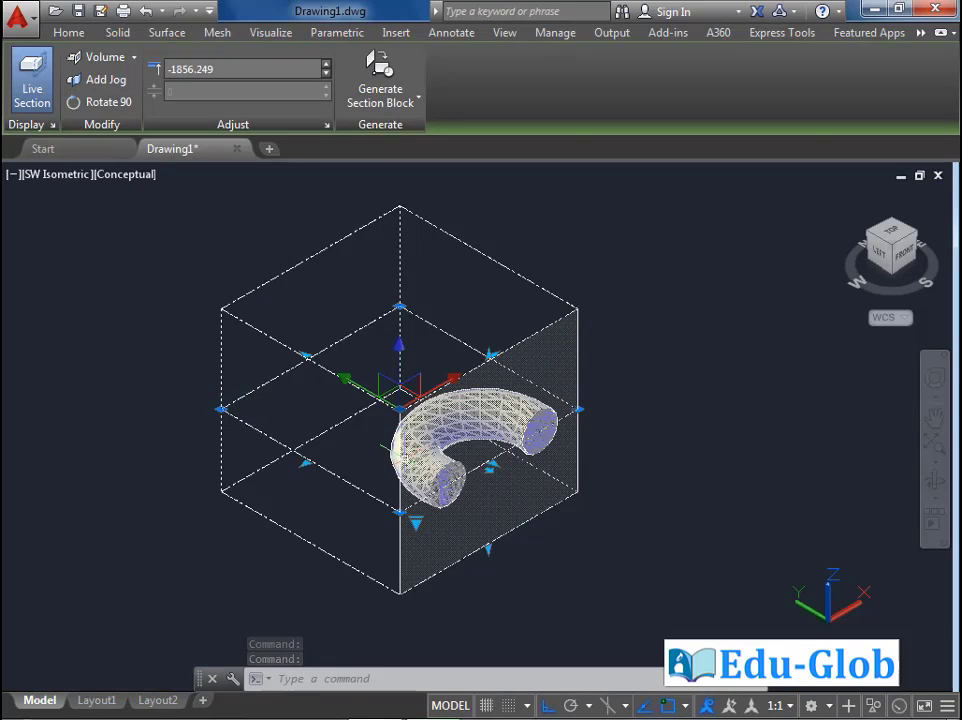
pyautogui.click(418, 526)
pyautogui.click(438, 537)
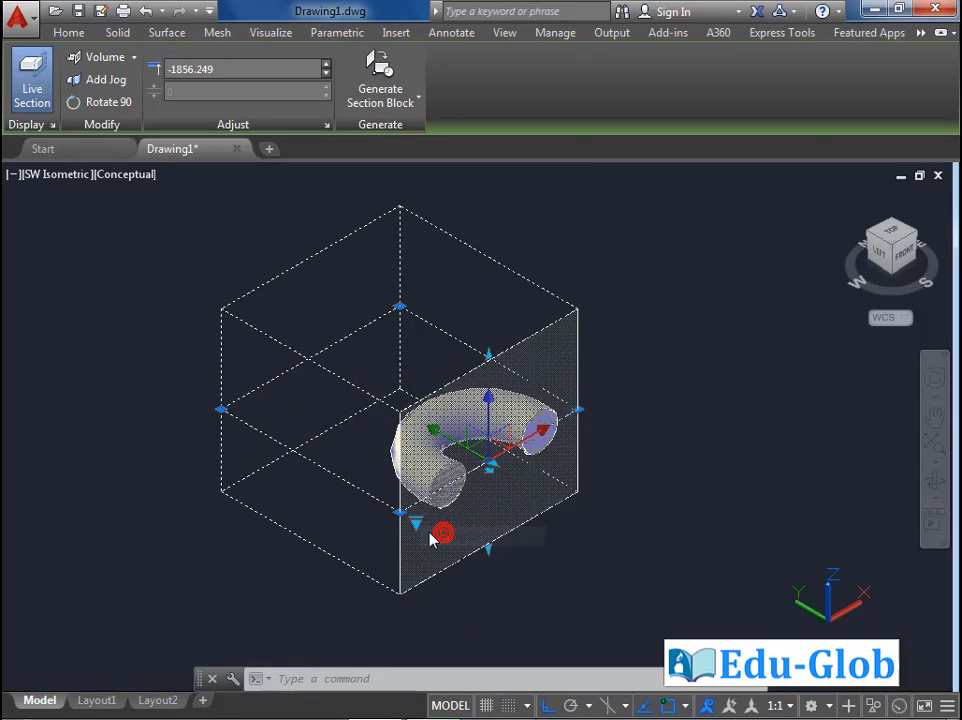
# Turn Live Section off for the section plane to show the whole torus, and turn it back on
pyautogui.moveTo(394, 490); pyautogui.dragTo(416, 480, button='middle')
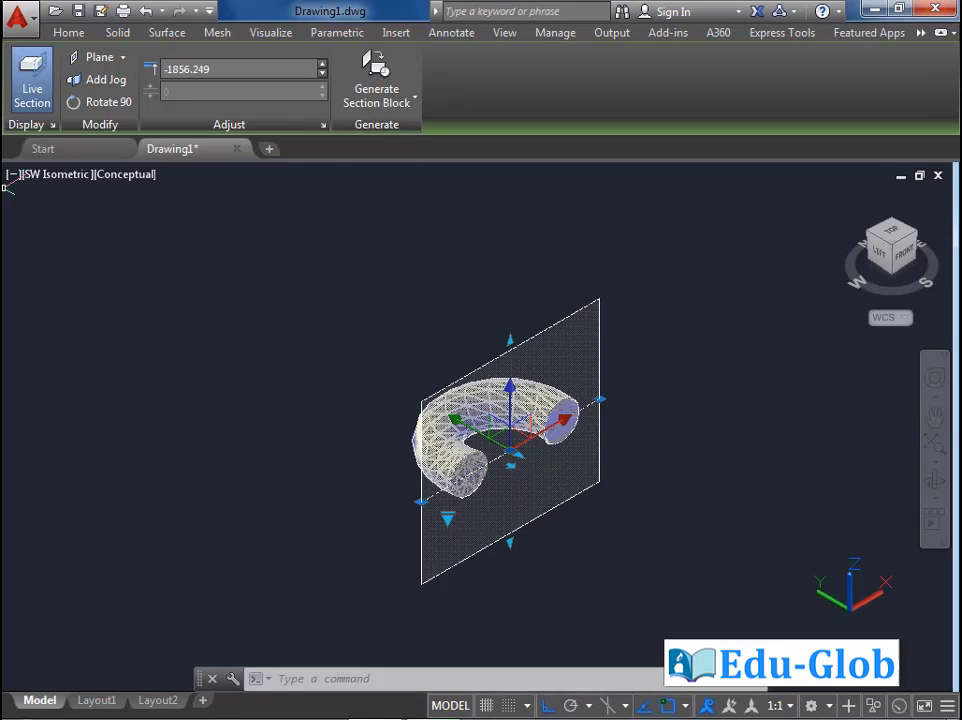
pyautogui.click(22, 88)
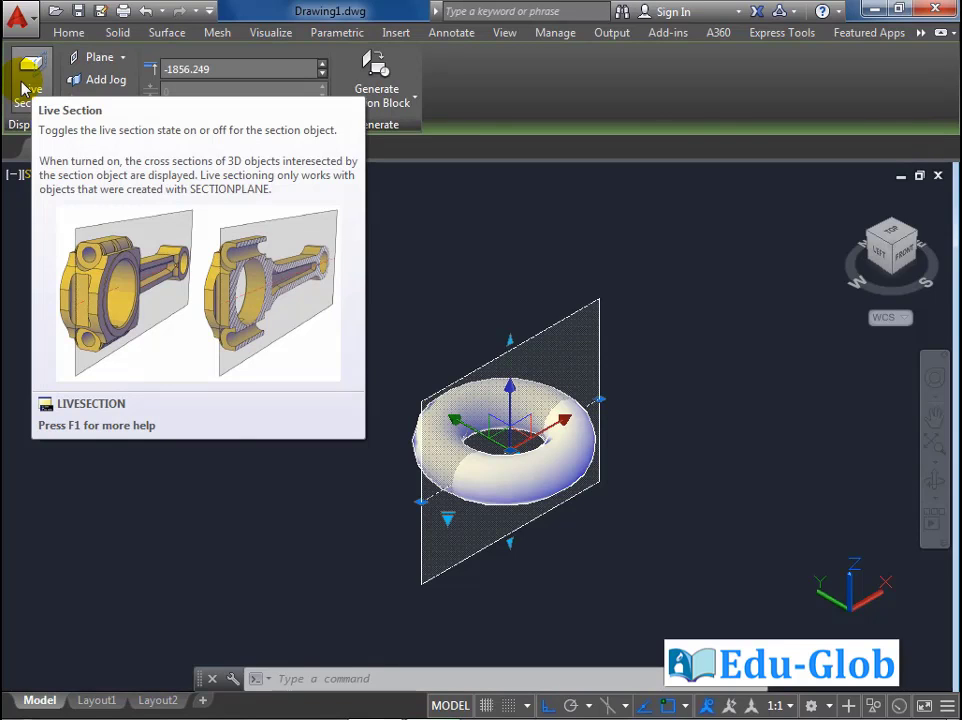
pyautogui.click(22, 89)
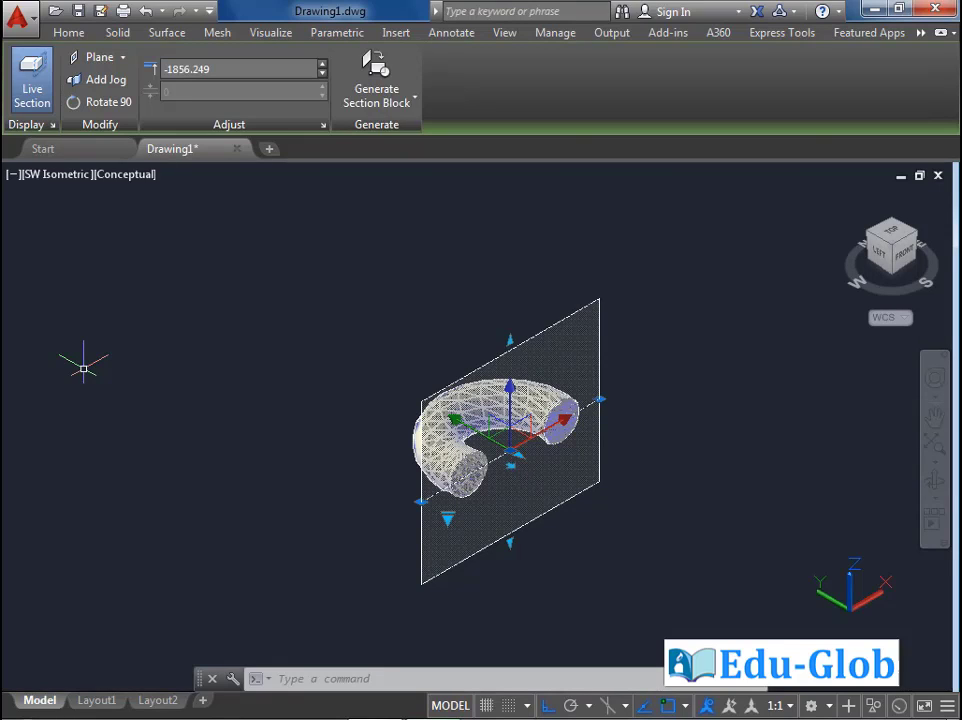
# Rotate the section plane through a full turn about its section line in four 90-degree increments
pyautogui.click(106, 102)
pyautogui.click(106, 102)
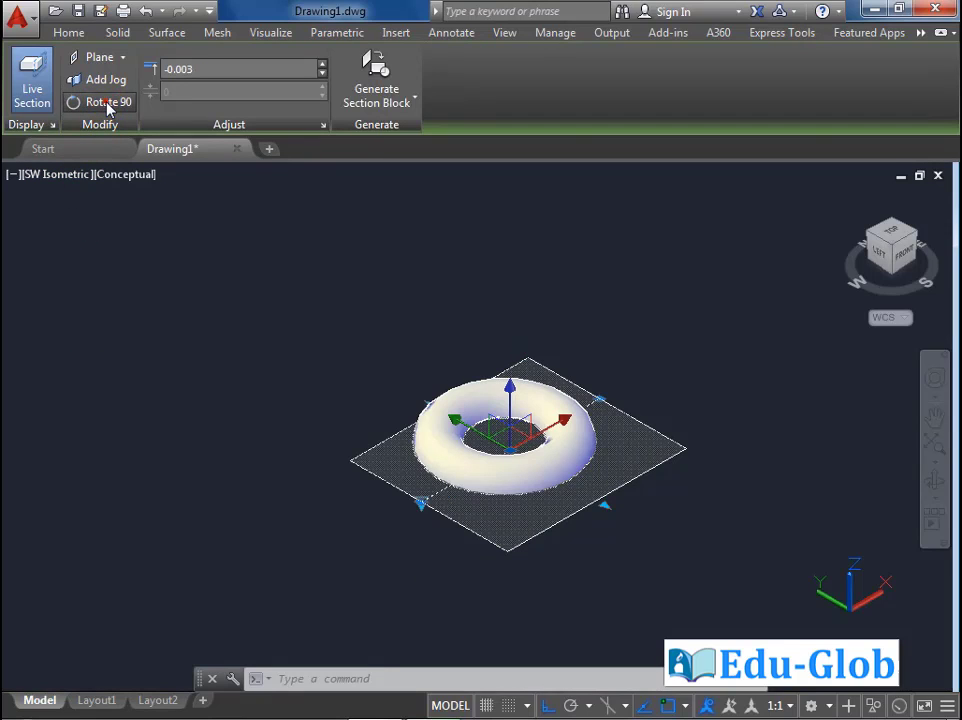
pyautogui.click(106, 102)
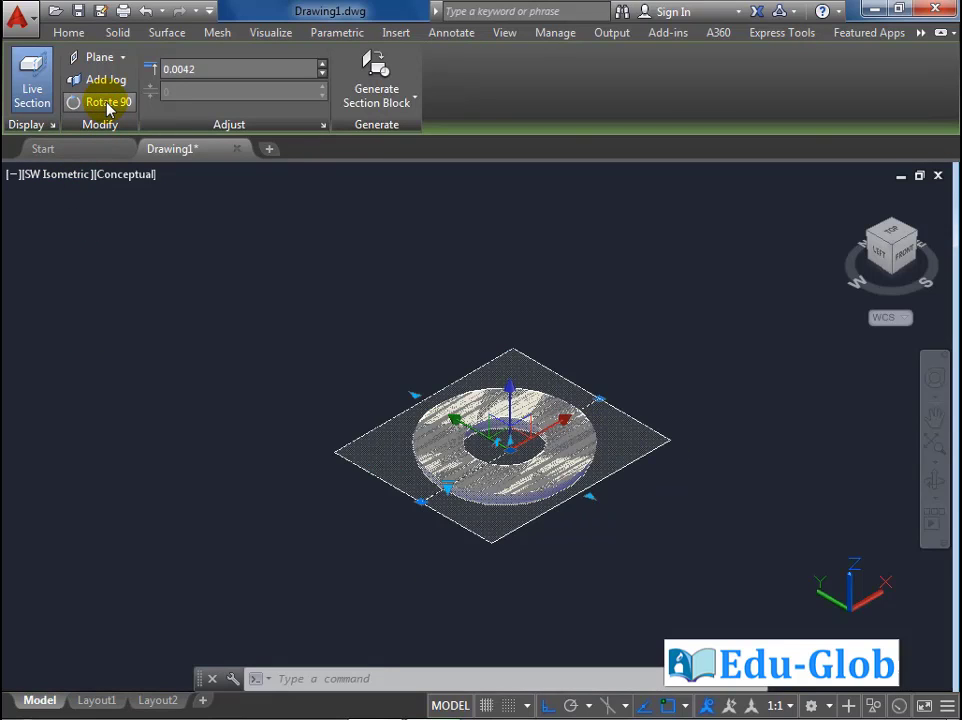
pyautogui.click(106, 102)
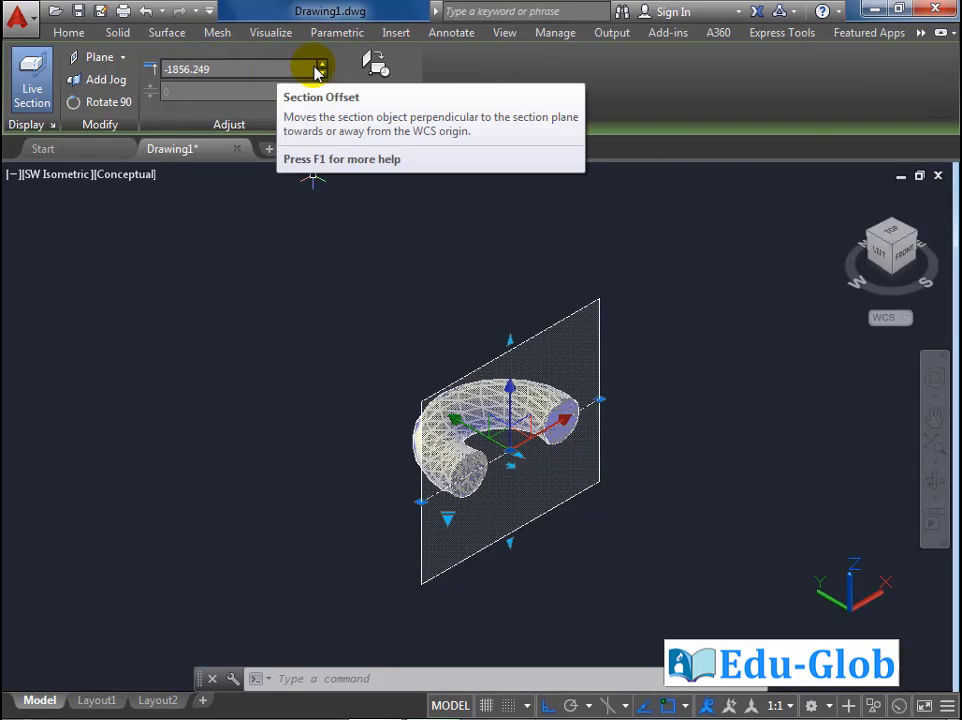
# Shift the section plane across the torus by raising its section offset to -1838.249 and stepping it down to -1916.249
pyautogui.click(322, 66)
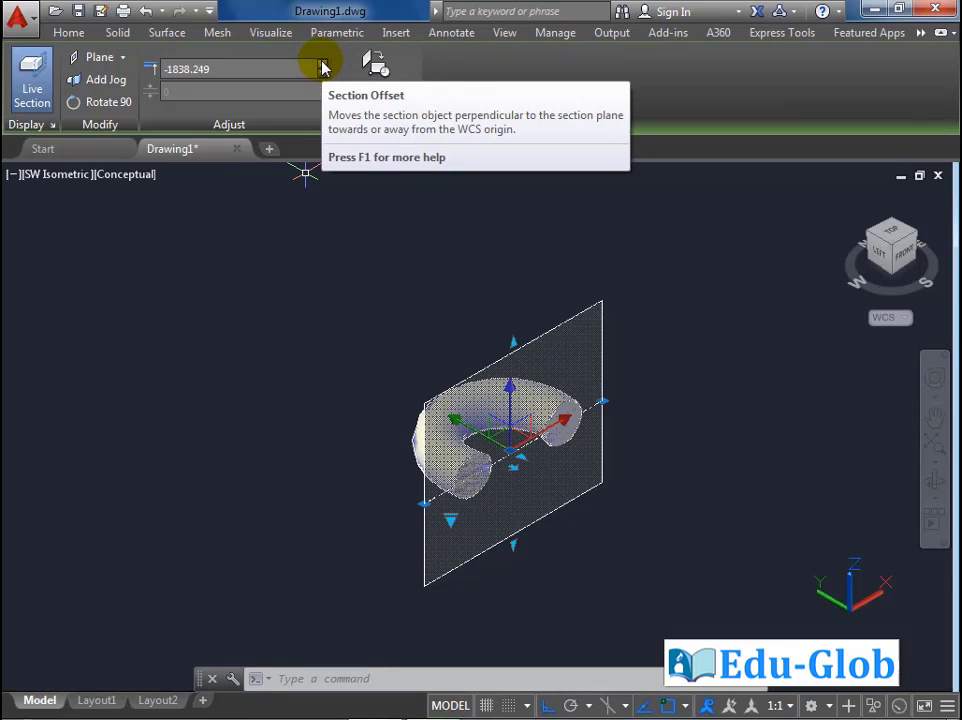
pyautogui.click(323, 77)
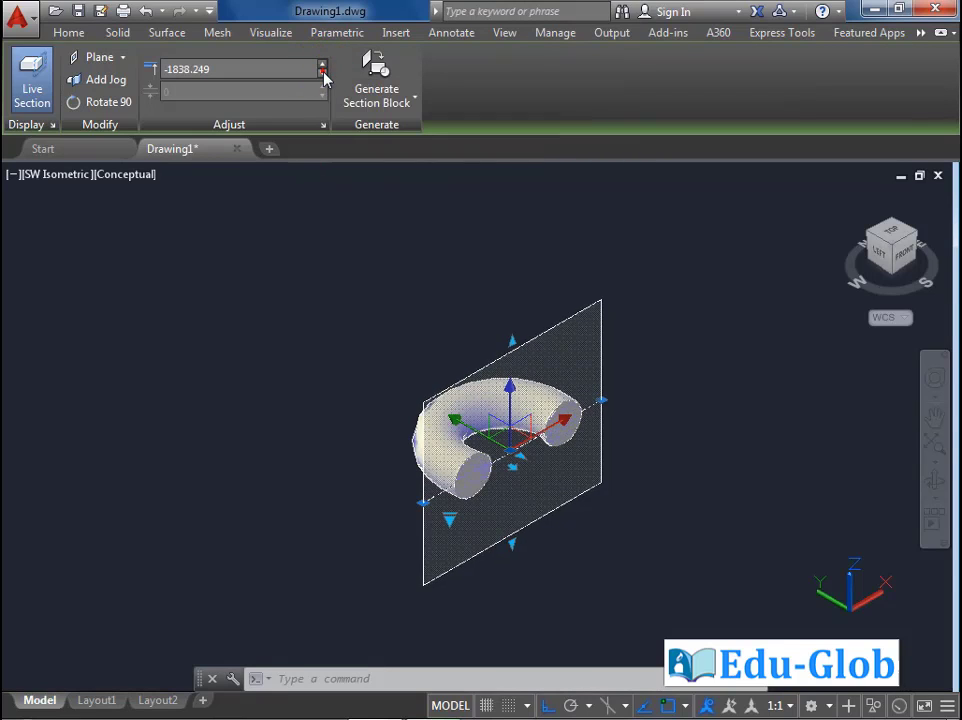
pyautogui.click(323, 77)
pyautogui.click(323, 77)
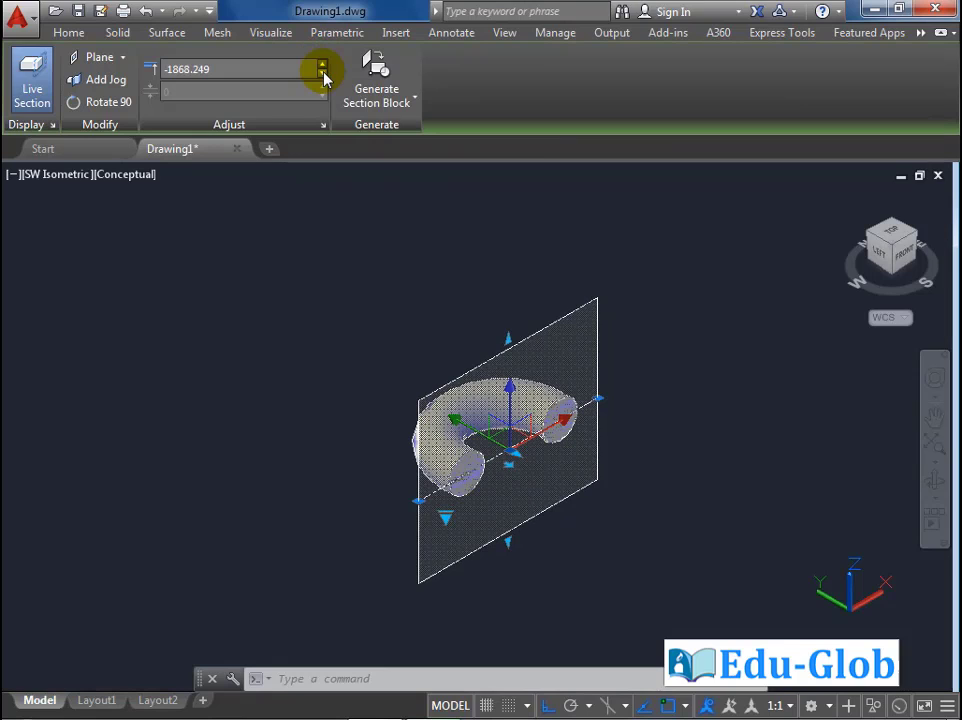
pyautogui.click(323, 77)
pyautogui.click(323, 77)
pyautogui.click(323, 77)
pyautogui.click(323, 77)
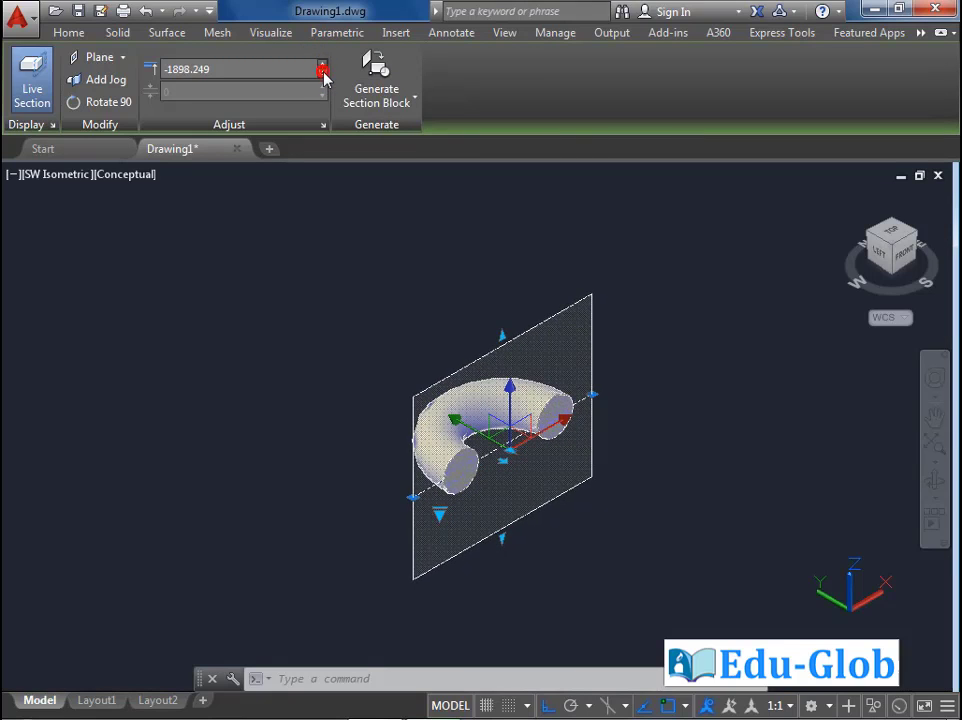
pyautogui.click(323, 77)
pyautogui.click(323, 77)
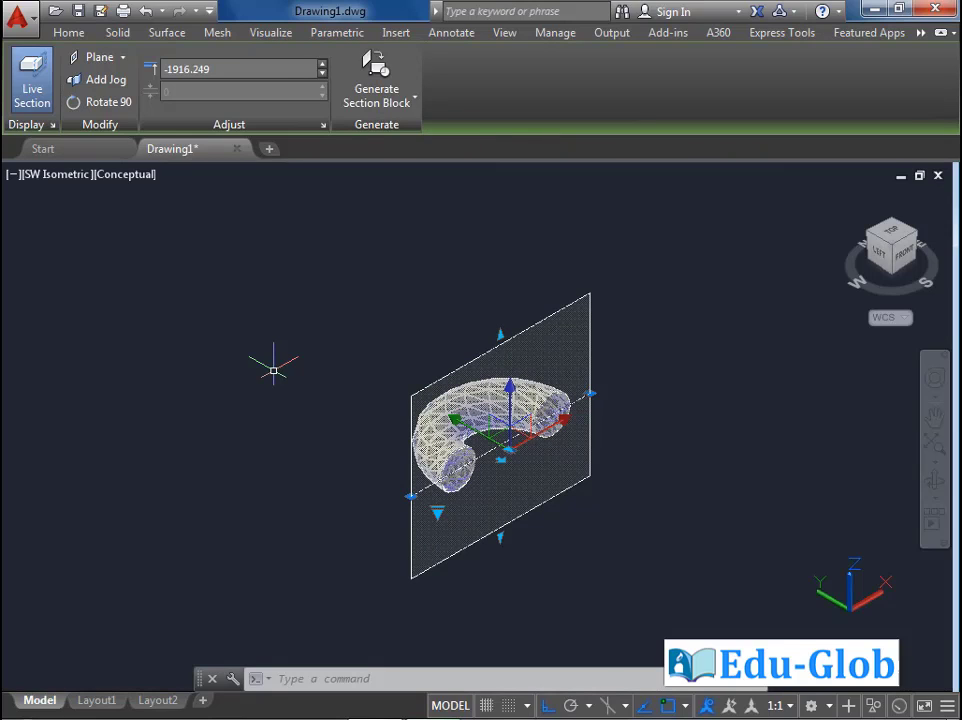
# Review the section plane's live section settings and the increments for its offset distance and slice thickness
pyautogui.click(53, 125)
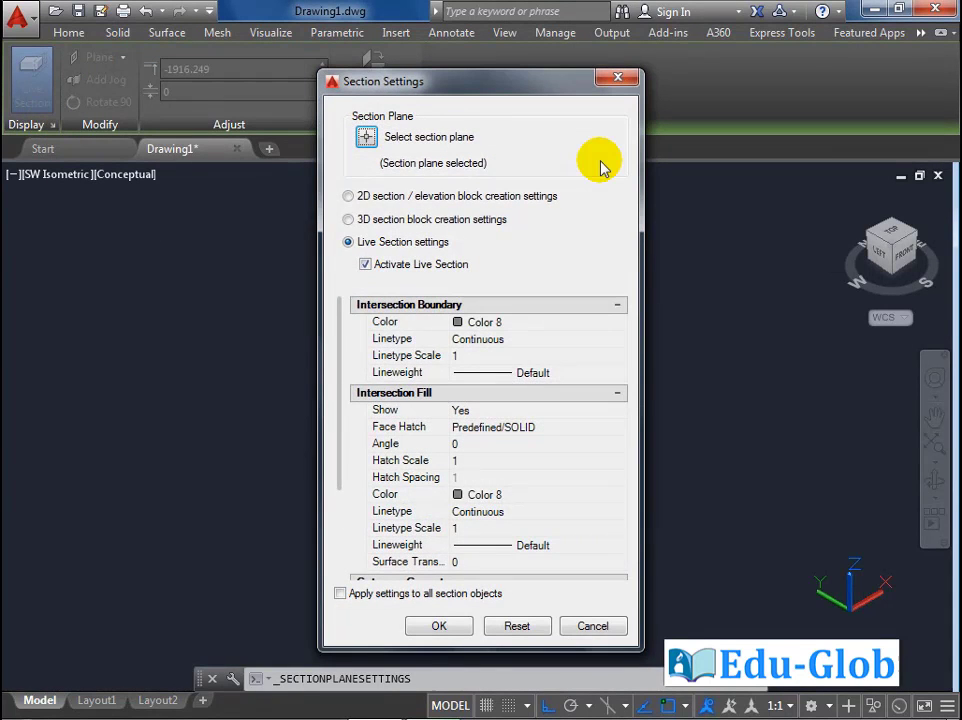
pyautogui.click(618, 82)
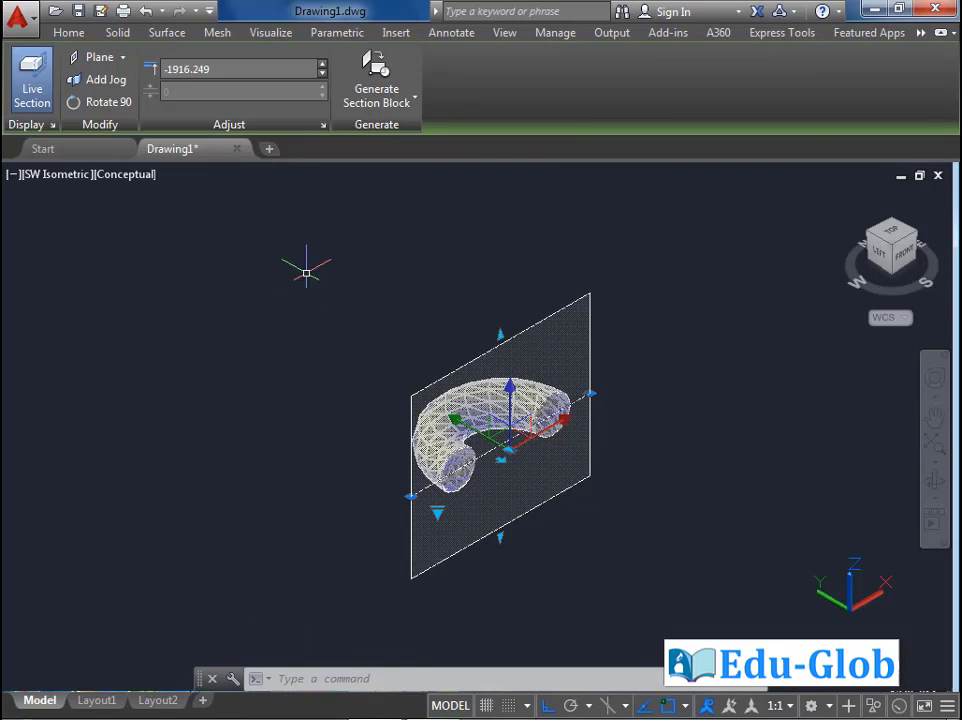
pyautogui.click(323, 126)
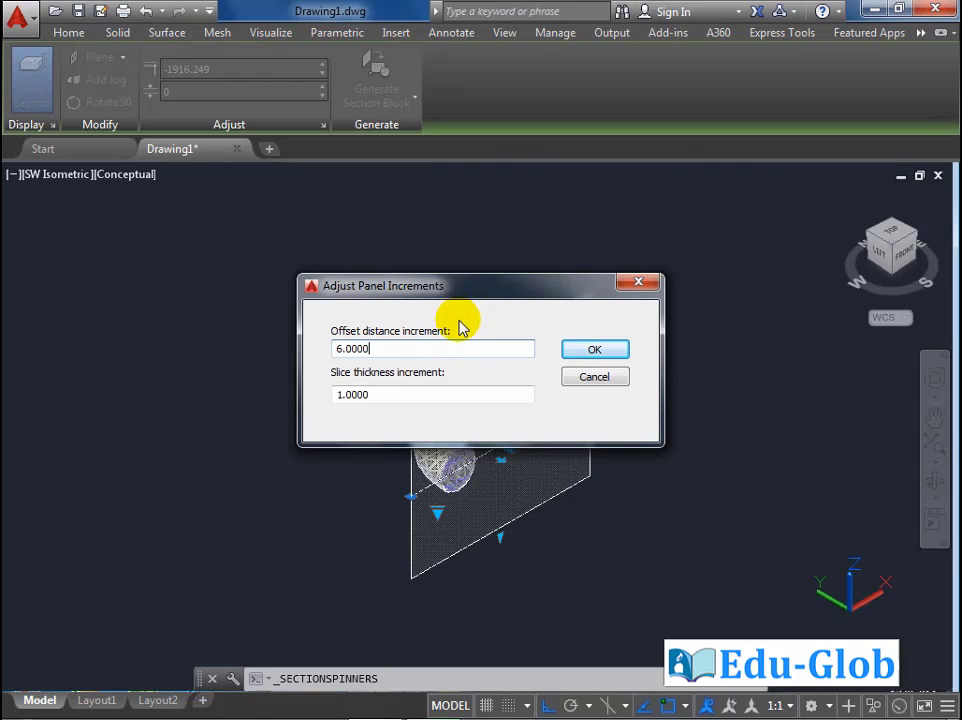
pyautogui.click(448, 347)
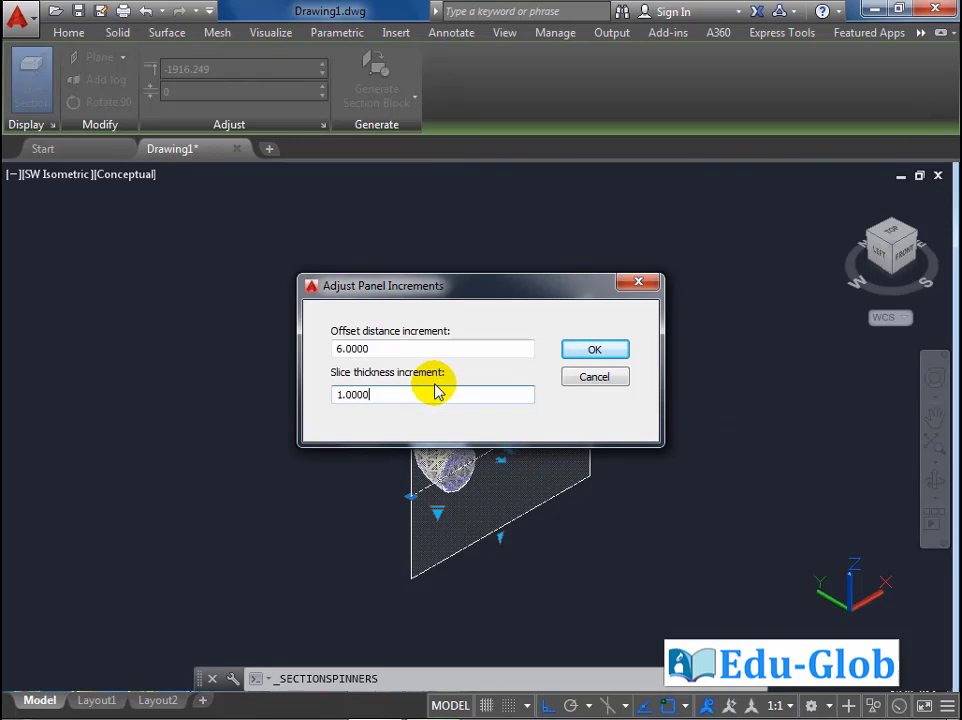
pyautogui.doubleClick(399, 394)
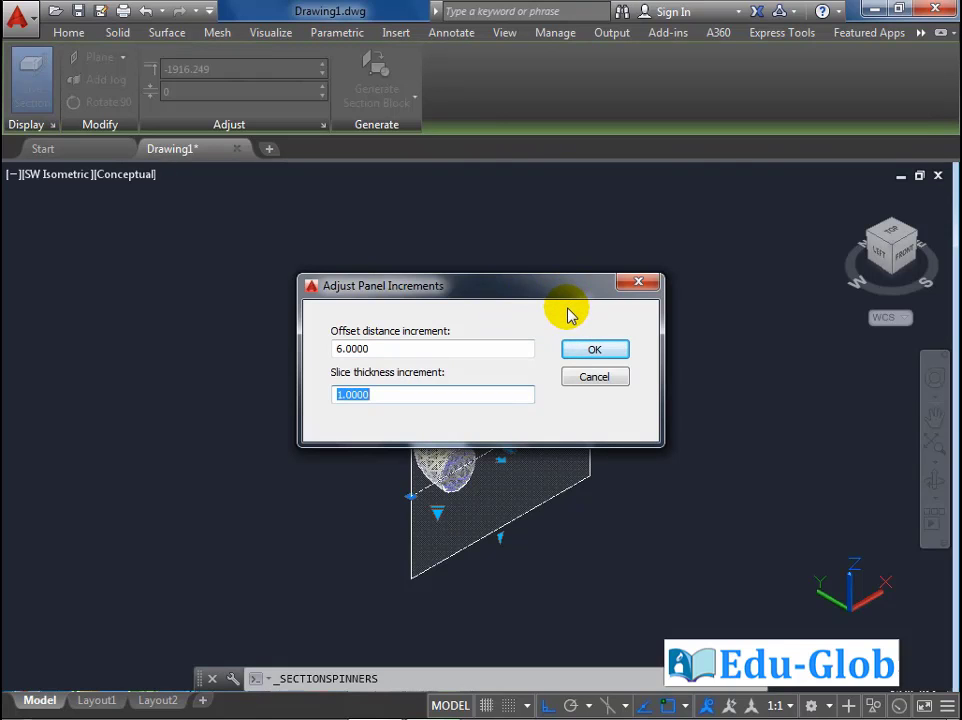
pyautogui.click(583, 352)
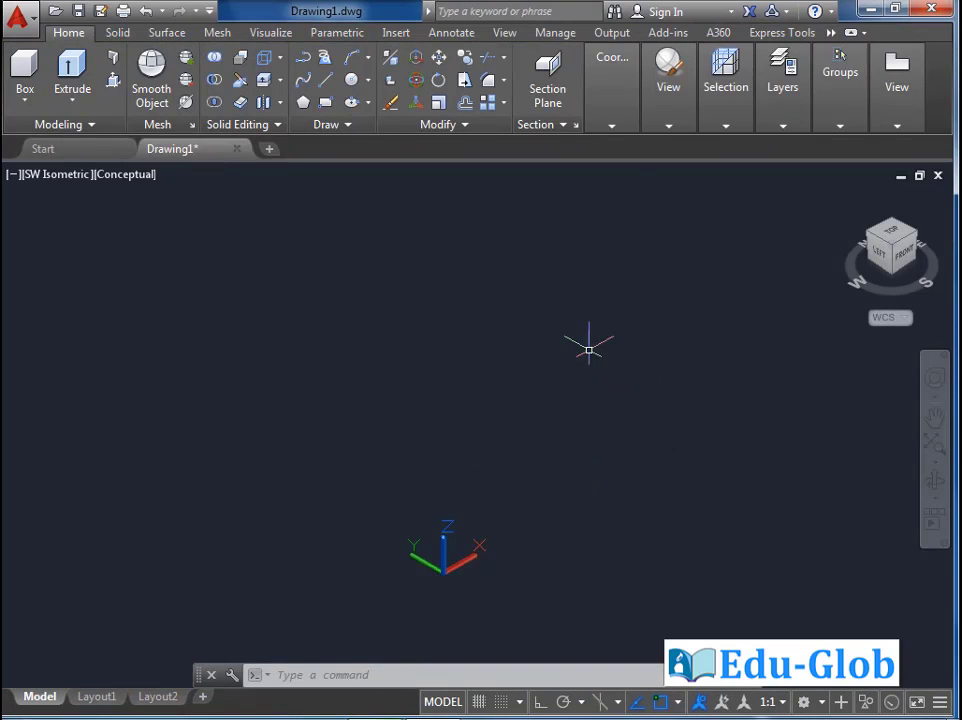
# Display the UCS icon in the viewport's corner instead of at the origin
pyautogui.click(623, 104)
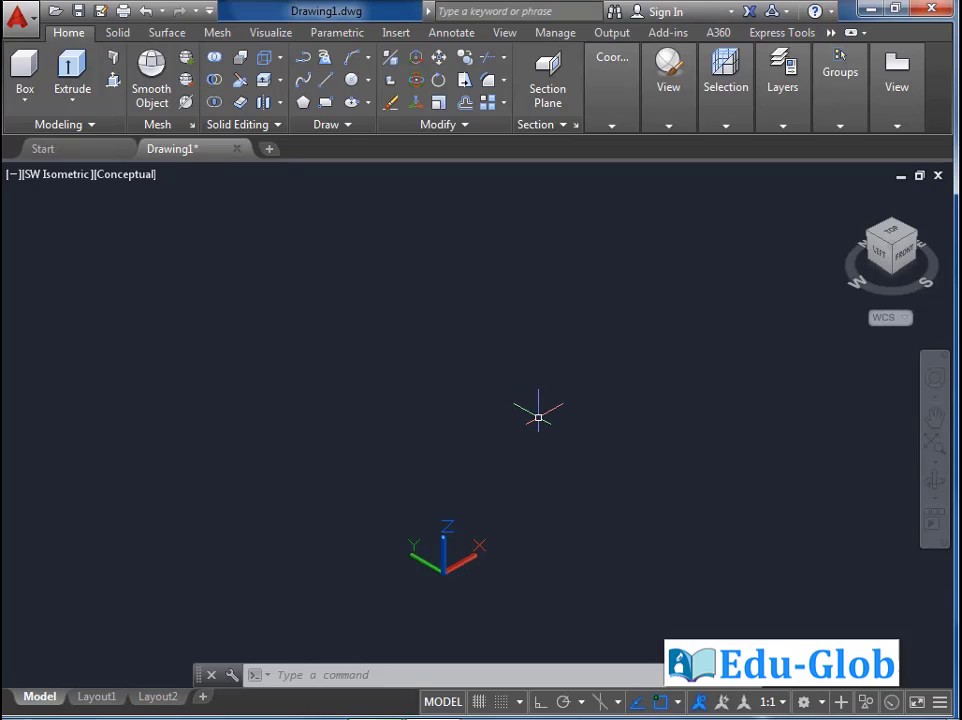
pyautogui.click(607, 107)
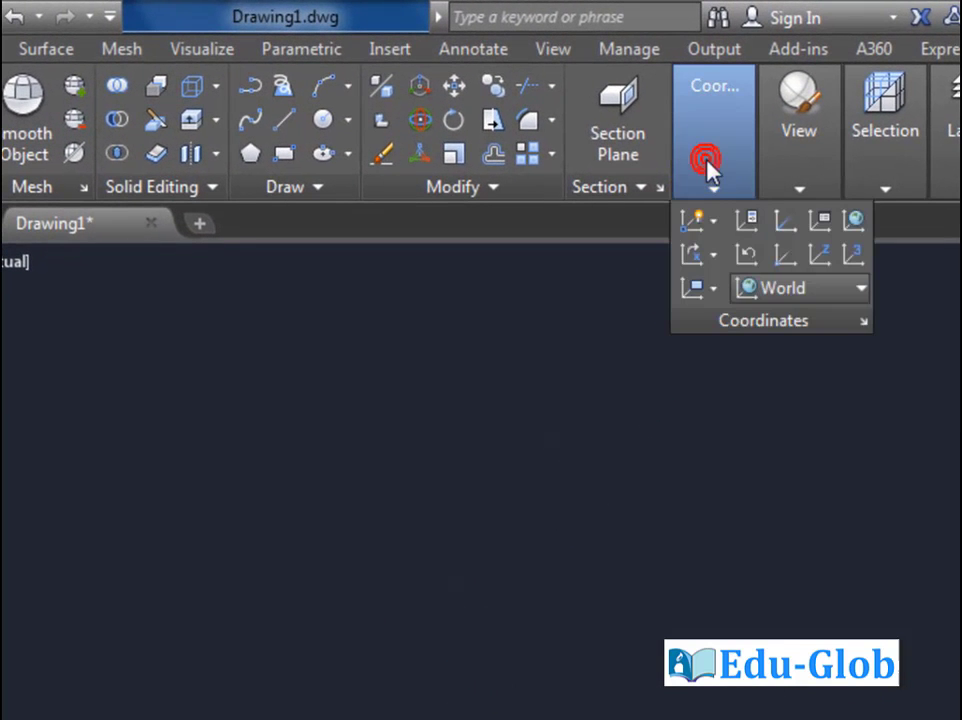
pyautogui.click(714, 223)
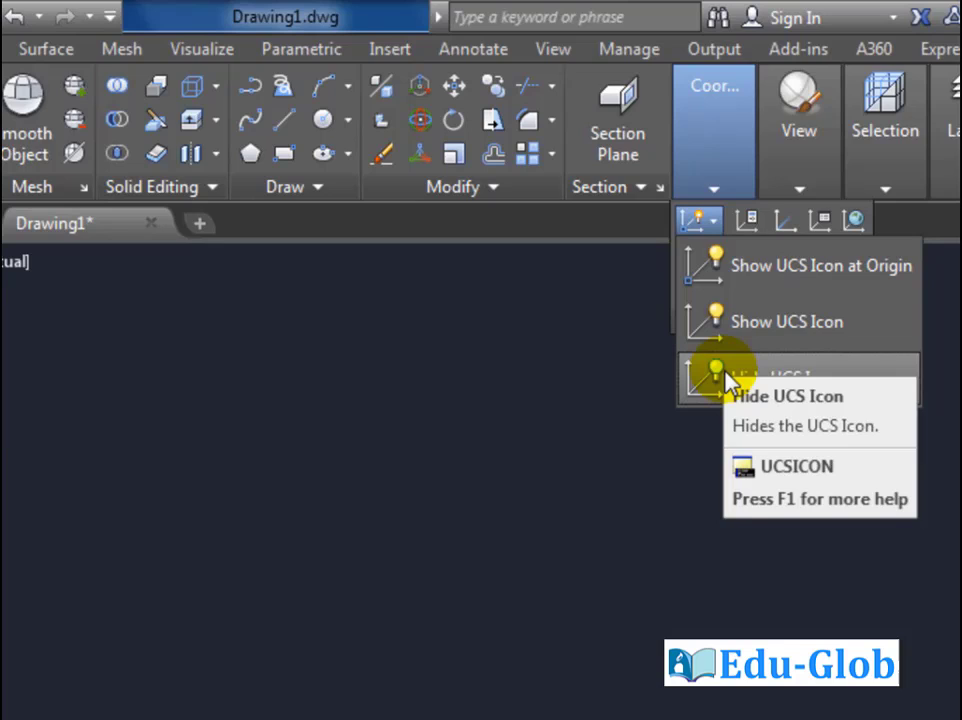
pyautogui.click(720, 378)
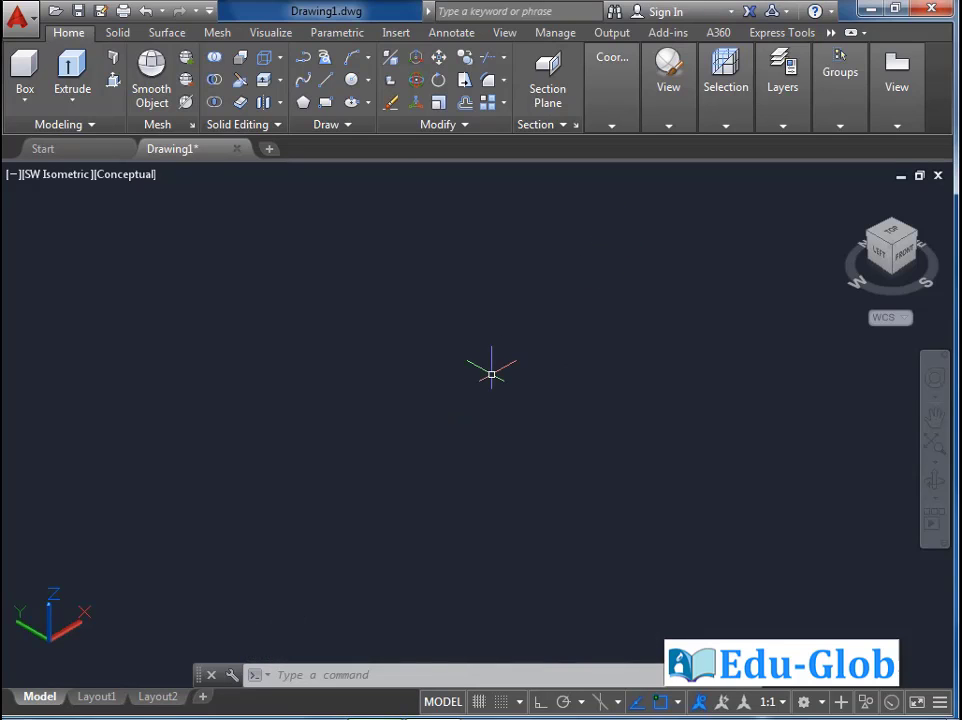
# Open the UCS icon properties, check the line width choices, and try an icon size of 53 before restoring it to 50
pyautogui.click(611, 125)
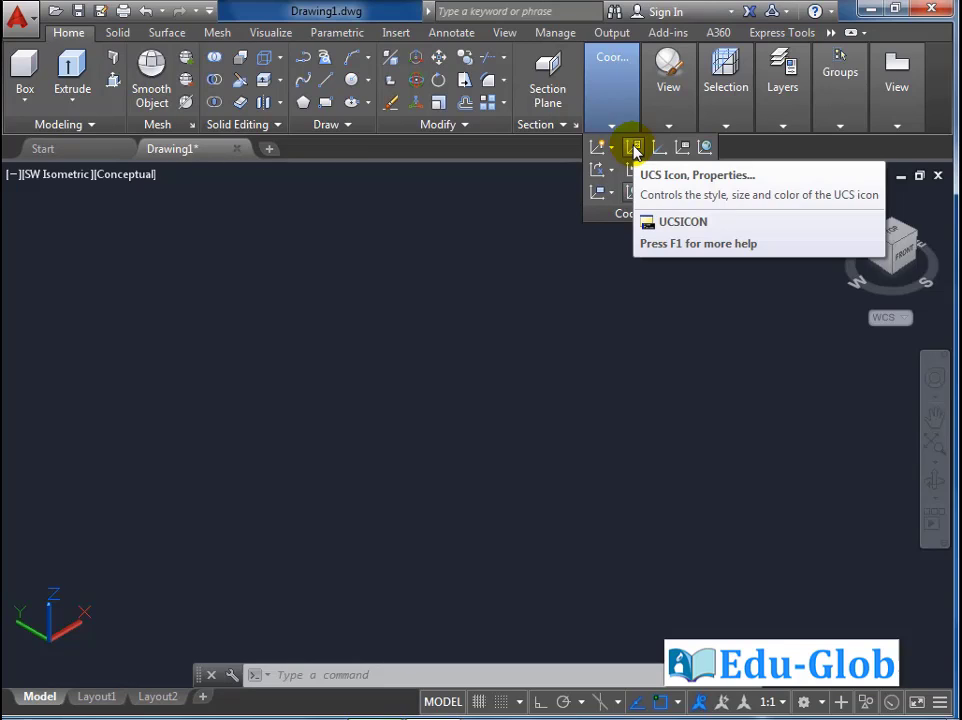
pyautogui.click(634, 150)
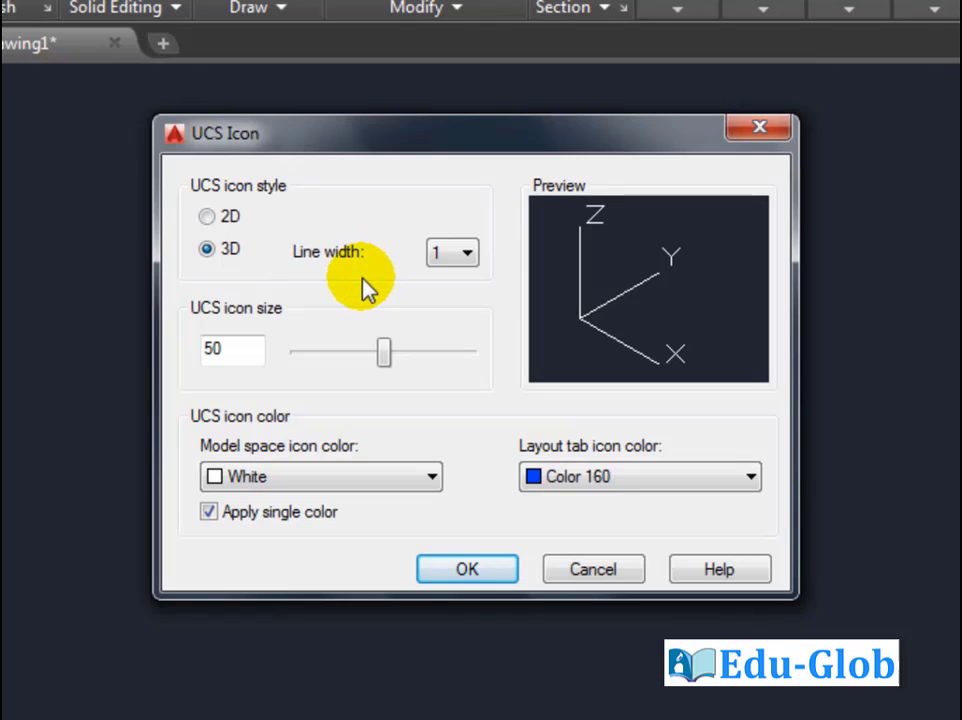
pyautogui.click(455, 262)
pyautogui.click(455, 262)
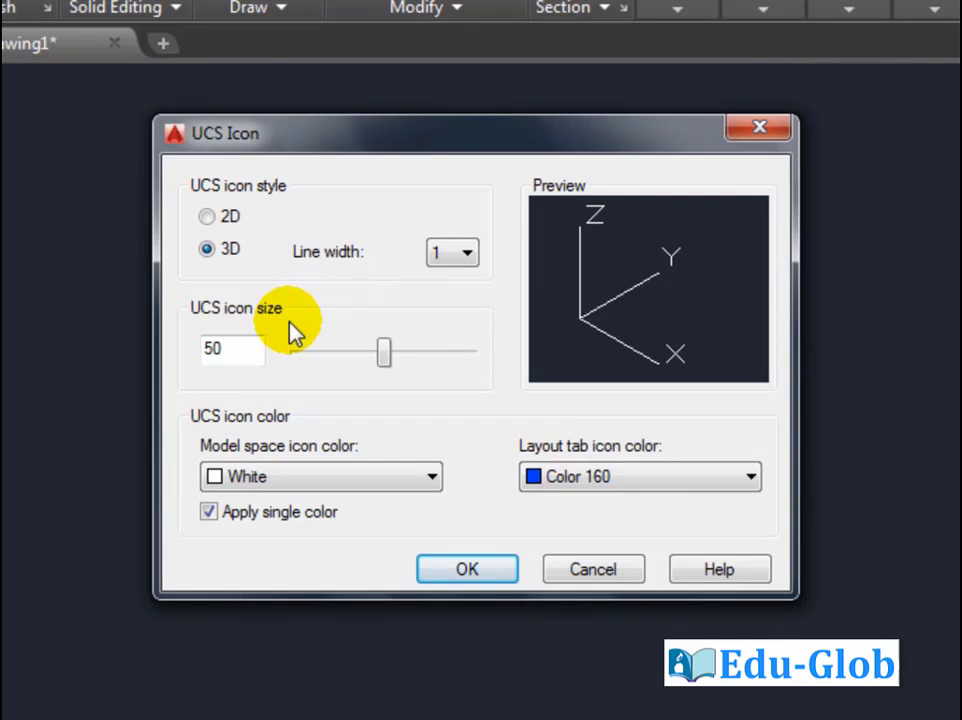
pyautogui.click(242, 347)
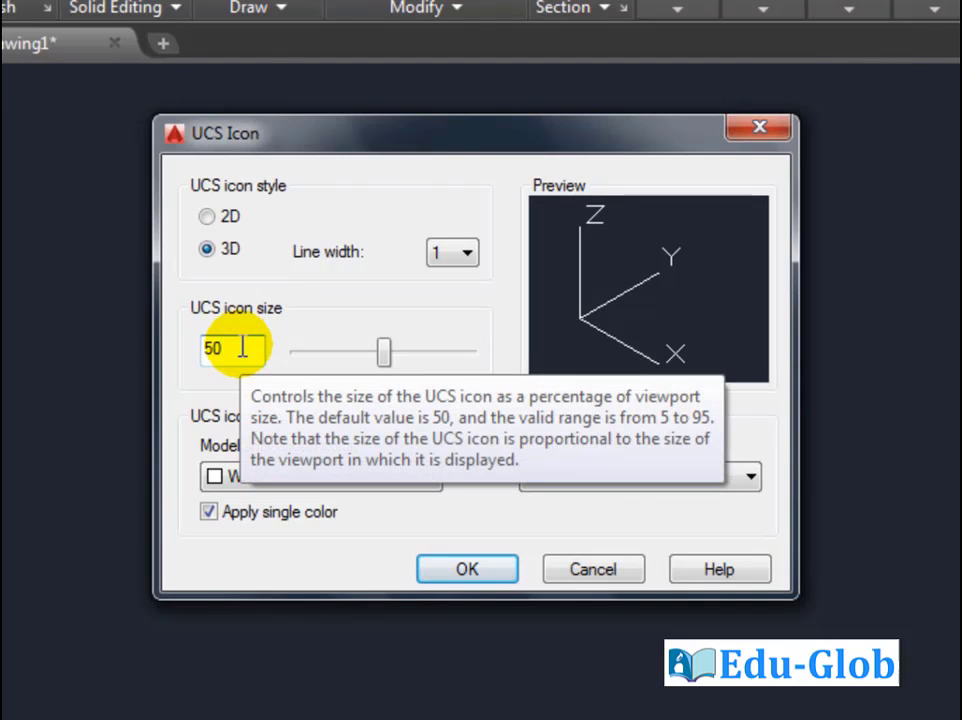
pyautogui.moveTo(383, 352)
pyautogui.mouseDown()
pyautogui.moveTo(358, 355)
pyautogui.moveTo(389, 357)
pyautogui.mouseUp()
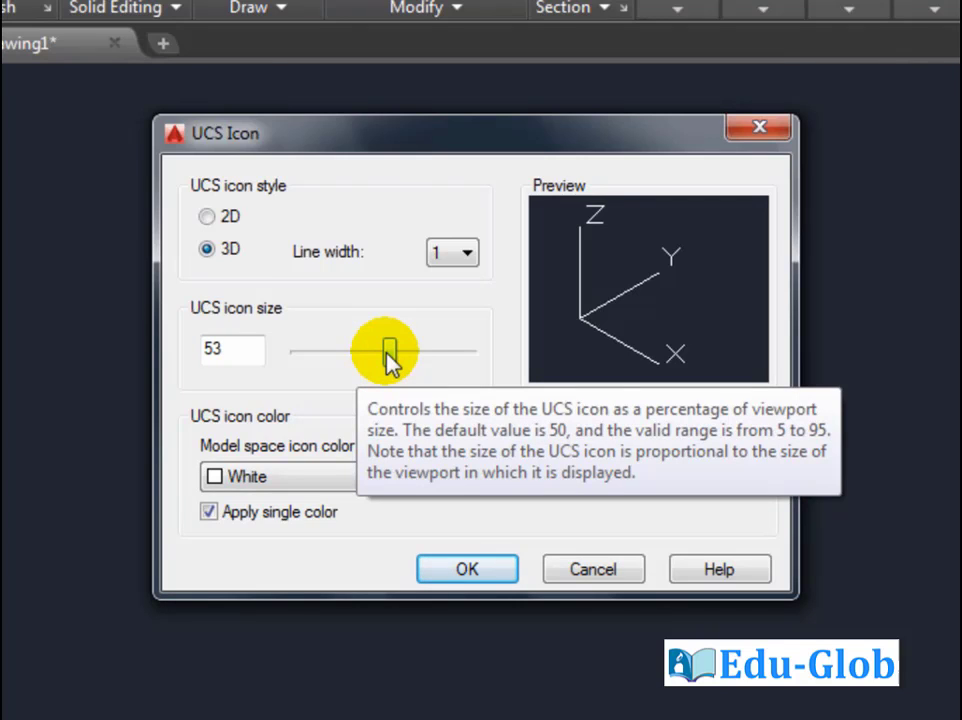
pyautogui.doubleClick(233, 350)
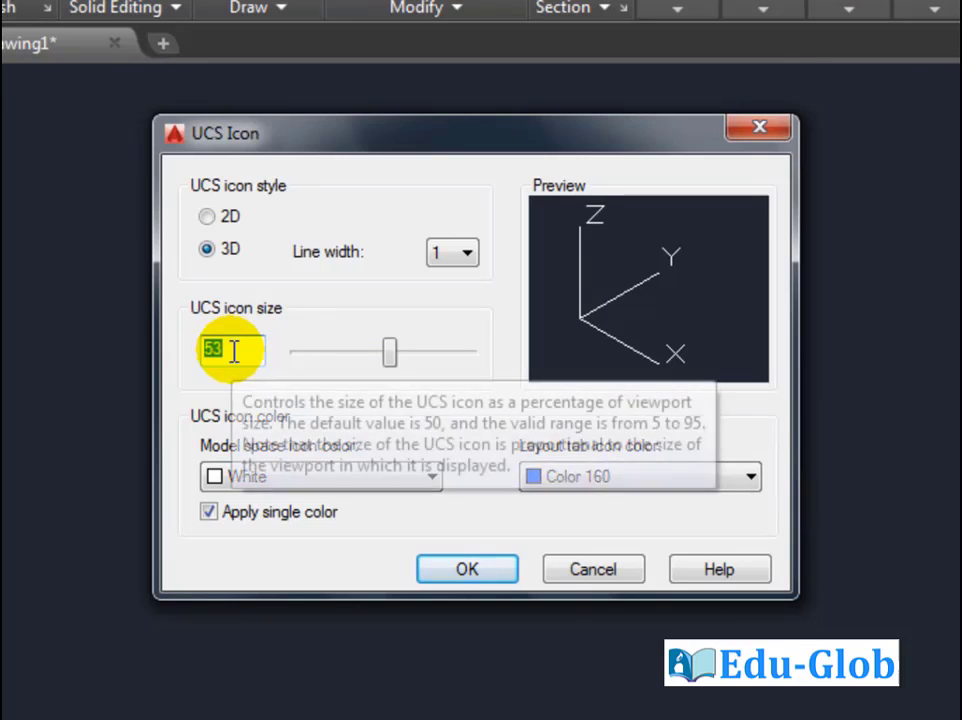
pyautogui.write('50')
pyautogui.click(345, 406)
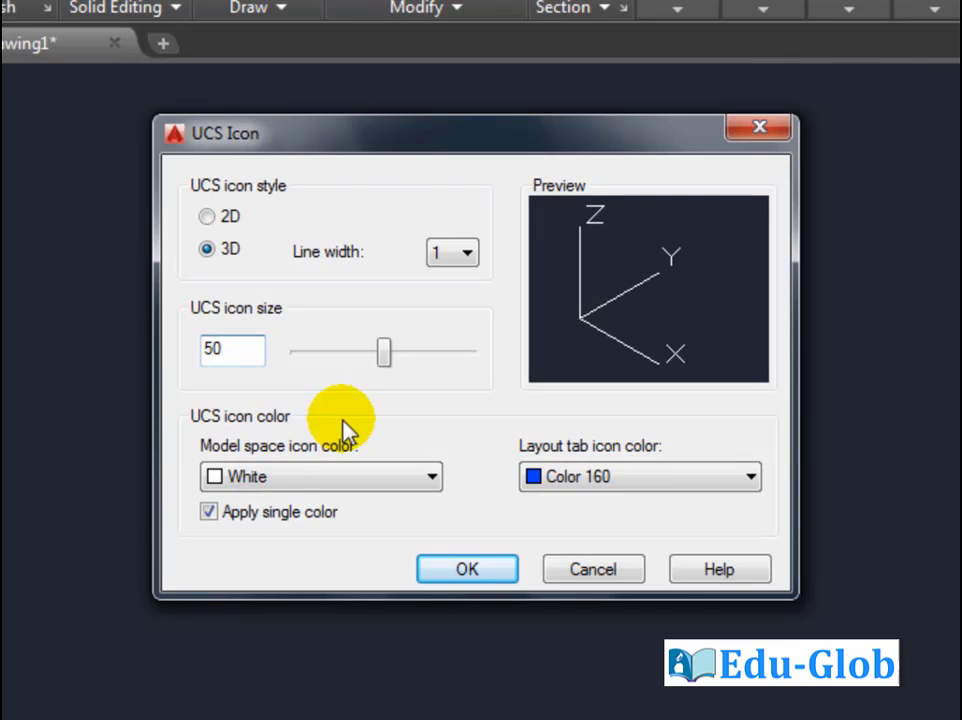
# Look through the model space and layout tab color choices for the UCS icon and accept its properties
pyautogui.click(278, 480)
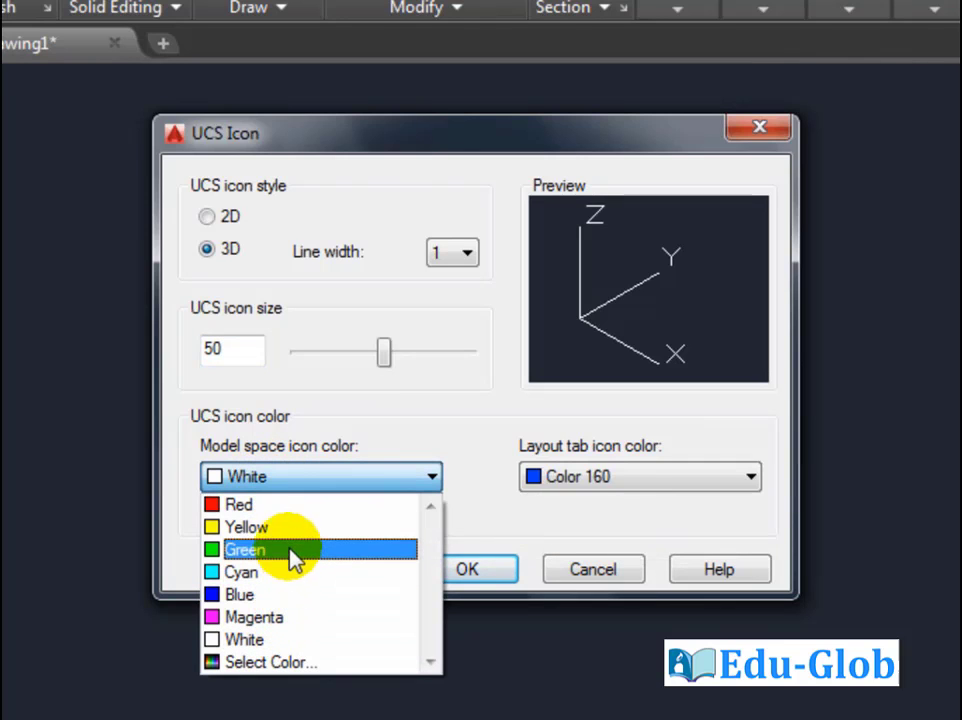
pyautogui.click(398, 447)
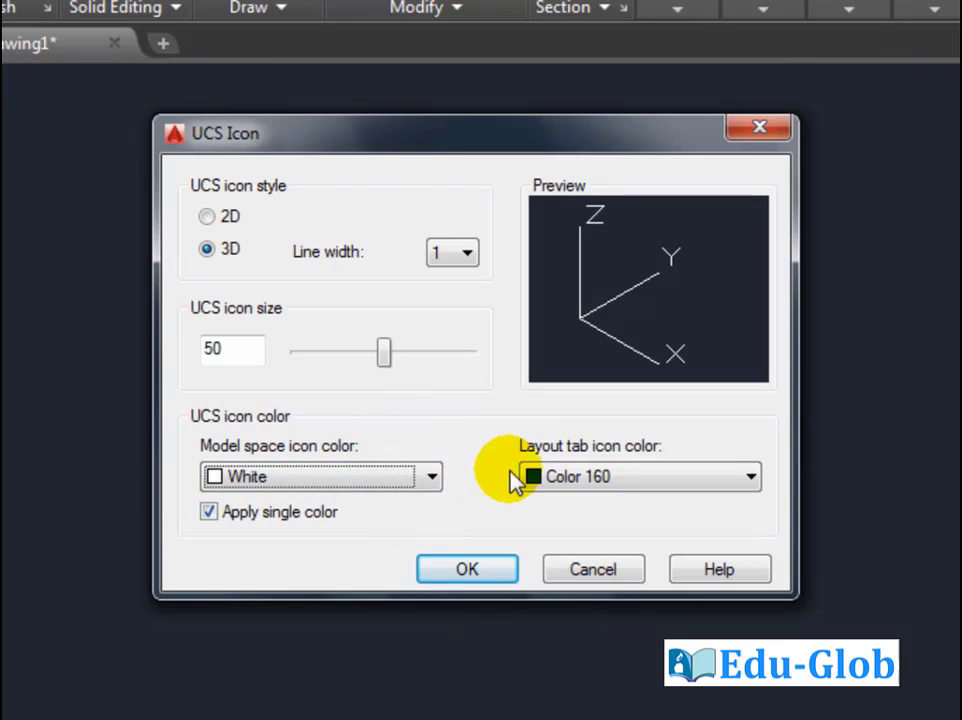
pyautogui.click(575, 462)
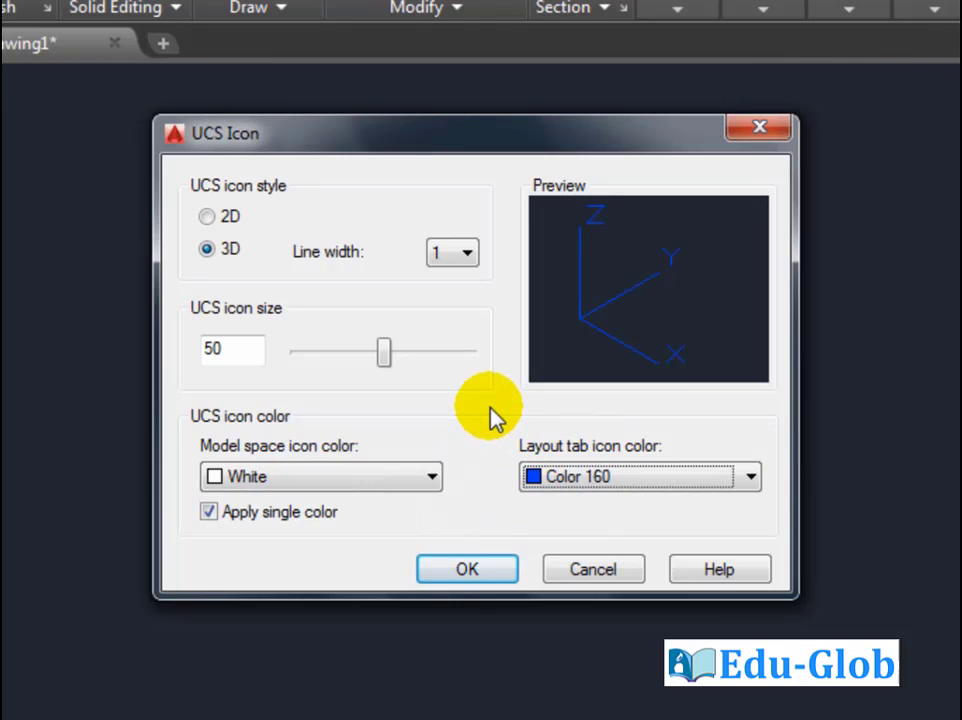
pyautogui.click(577, 479)
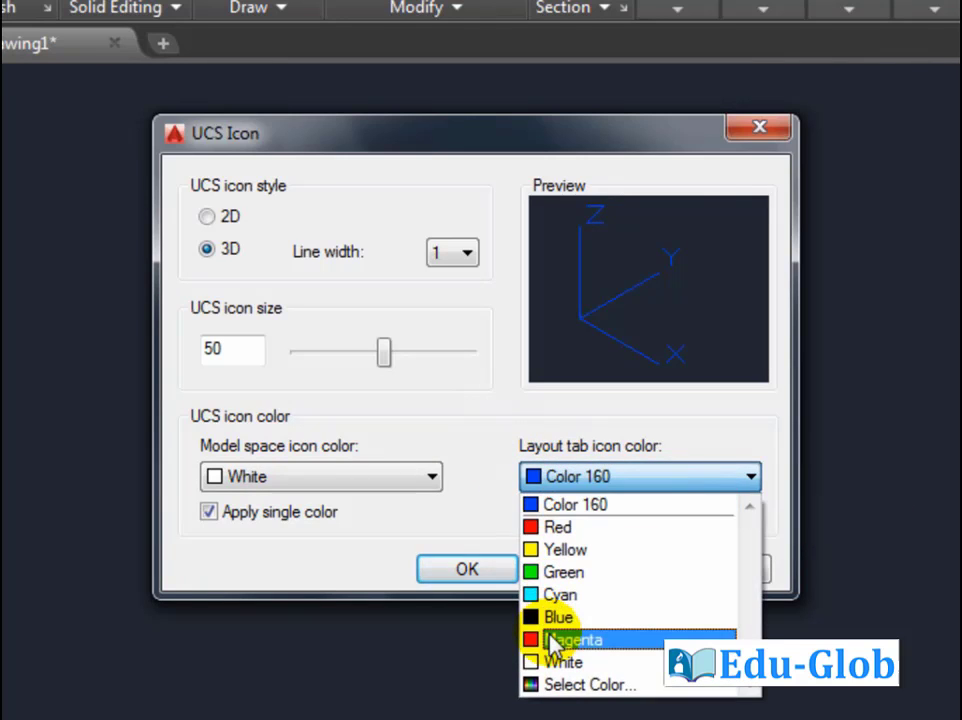
pyautogui.click(476, 435)
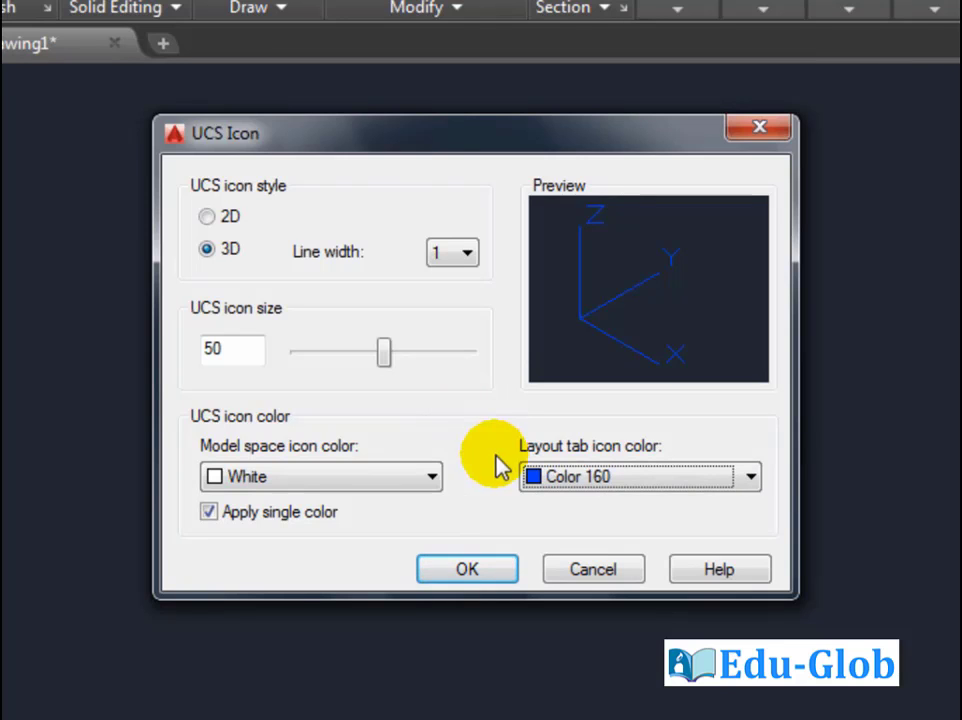
pyautogui.click(465, 570)
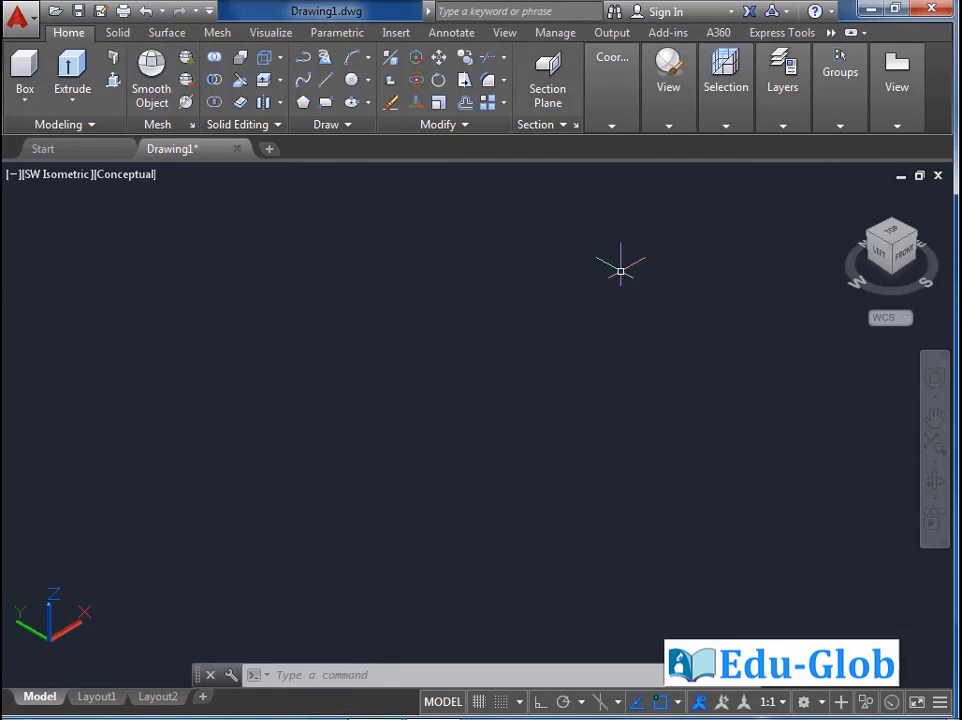
# Open the named UCS manager and examine its orthographic coordinate systems and its UCS icon and viewport settings
pyautogui.click(608, 128)
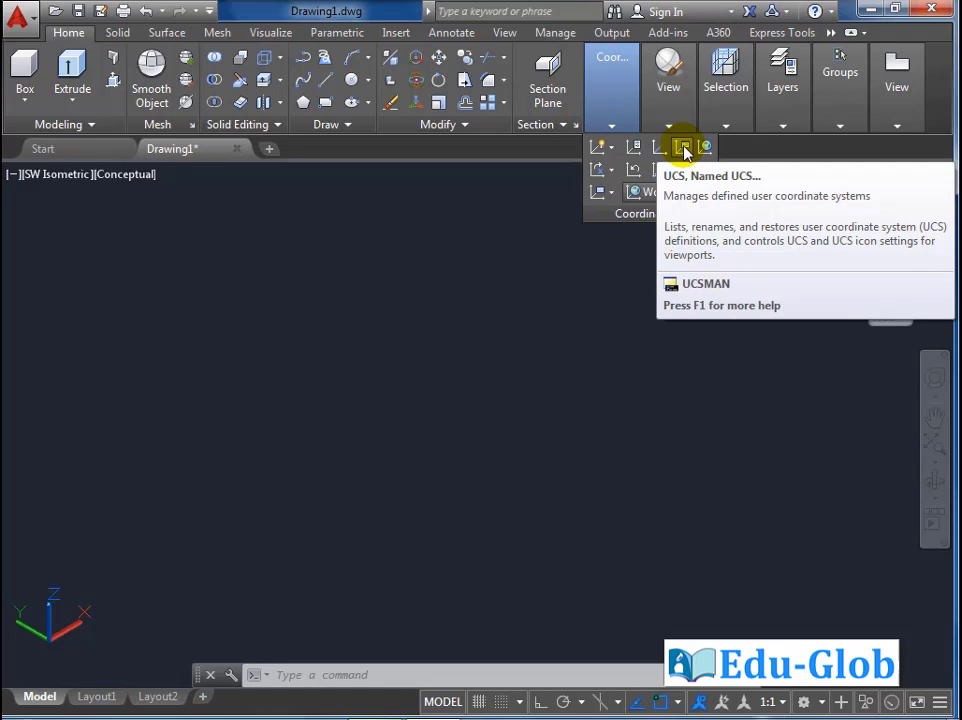
pyautogui.click(683, 148)
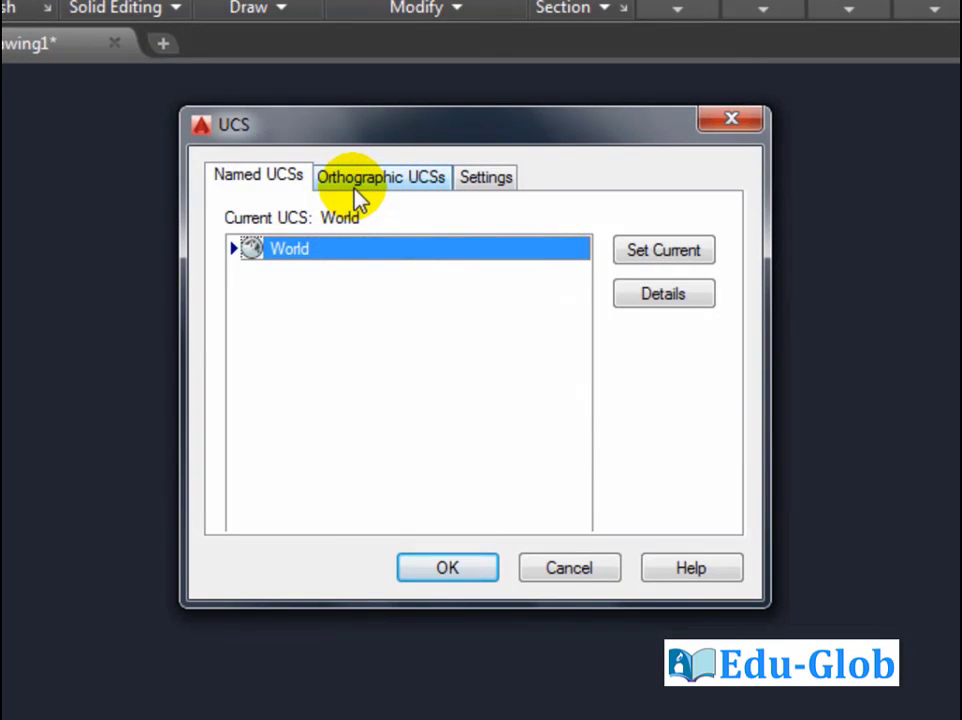
pyautogui.click(362, 193)
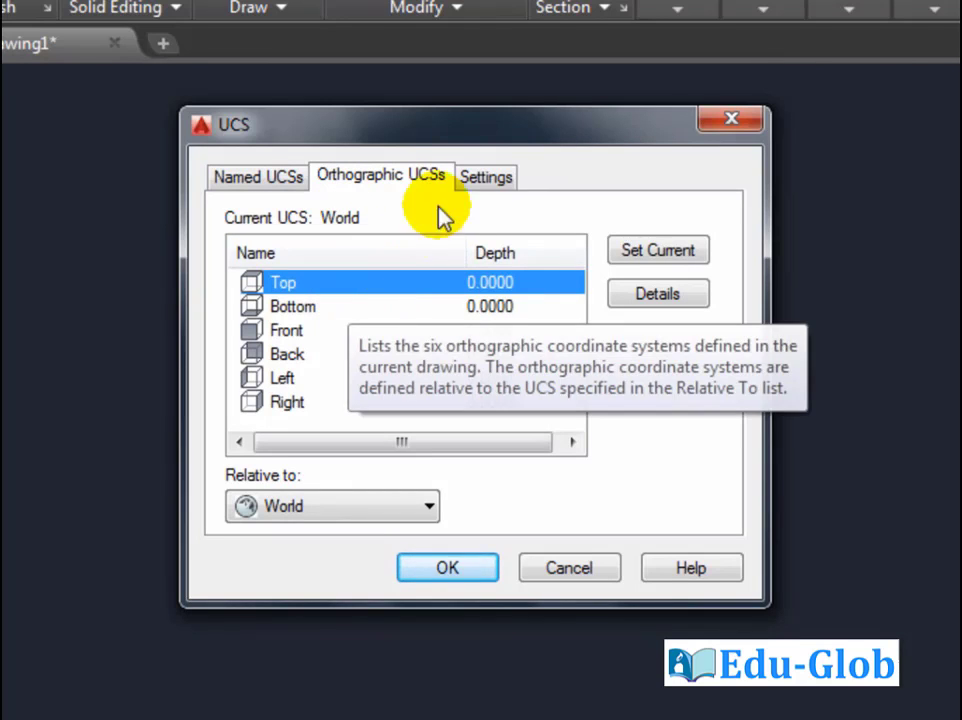
pyautogui.click(473, 184)
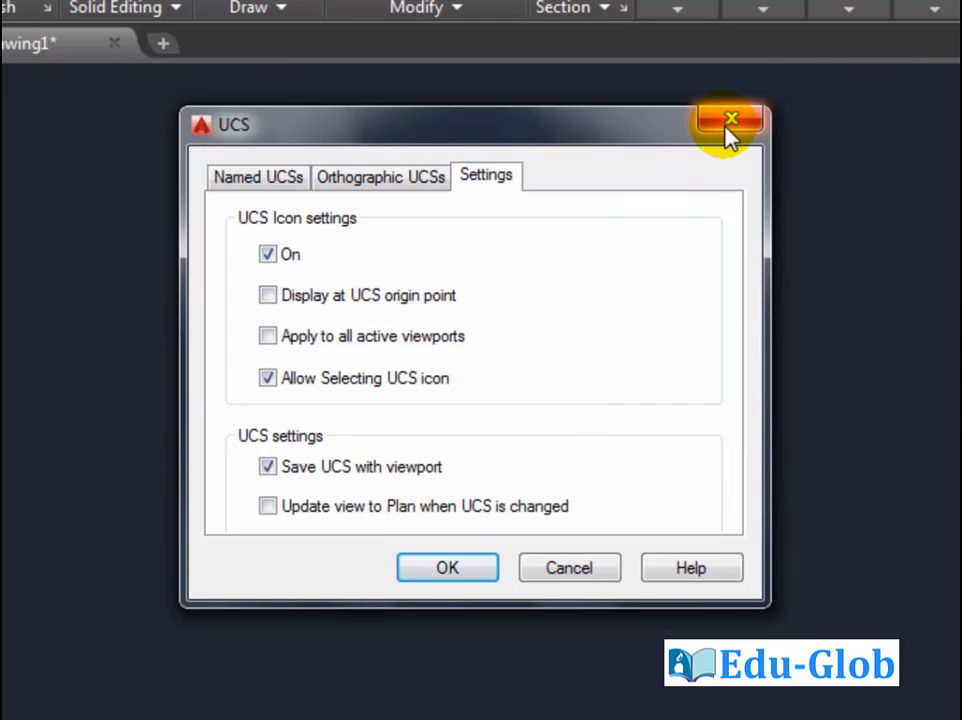
# Close the named UCS manager and examine the UCS axis rotation options, the 3 Point tool and the view, object and face alignment options
pyautogui.click(729, 130)
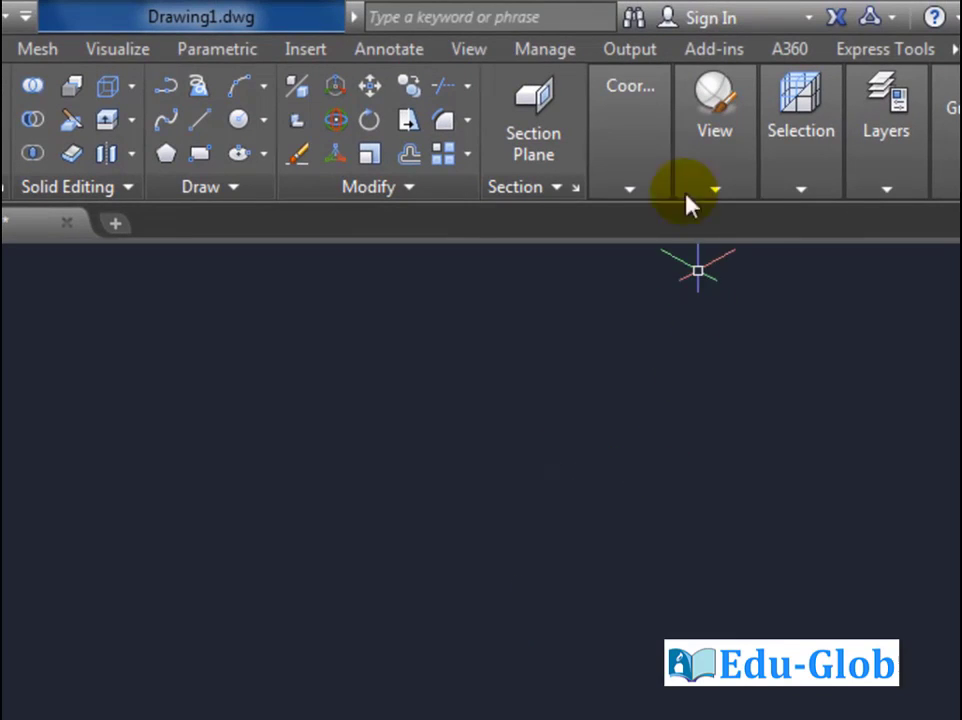
pyautogui.click(634, 155)
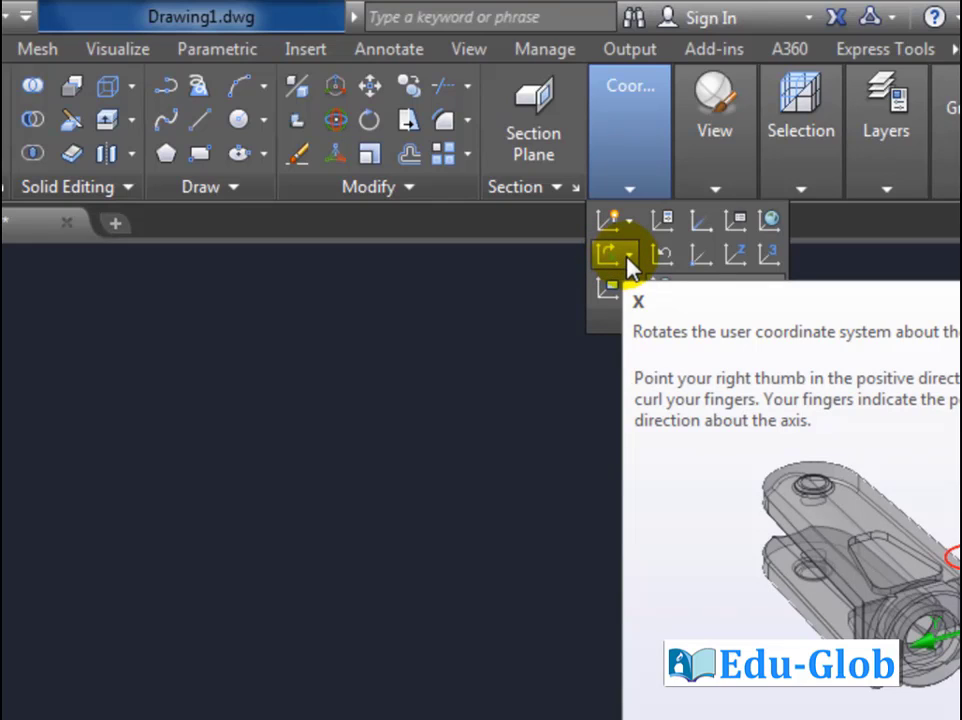
pyautogui.click(627, 260)
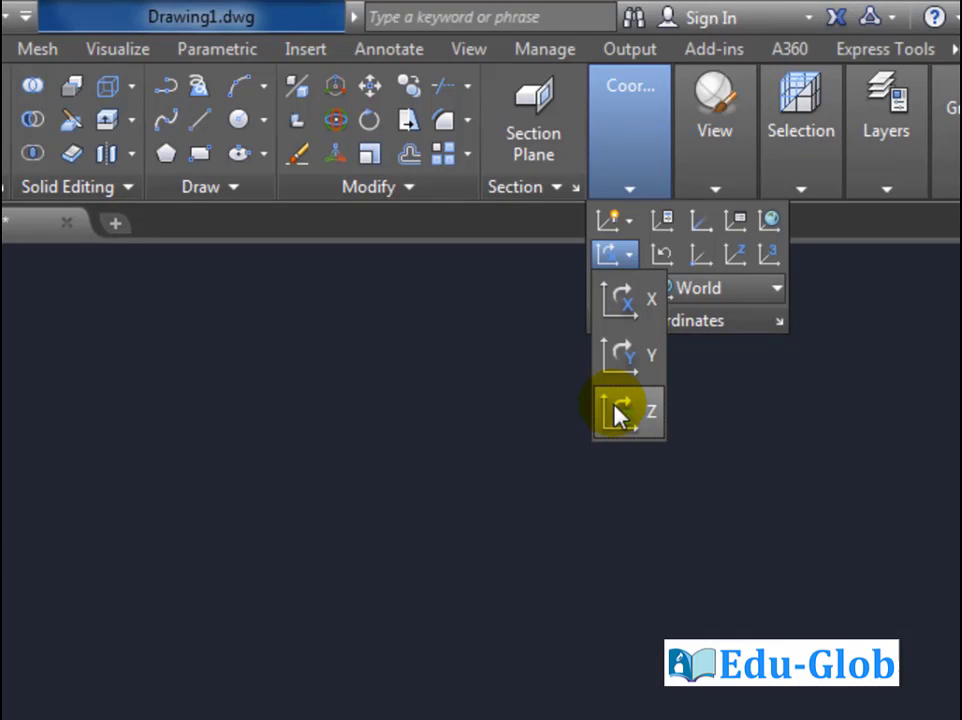
pyautogui.click(647, 232)
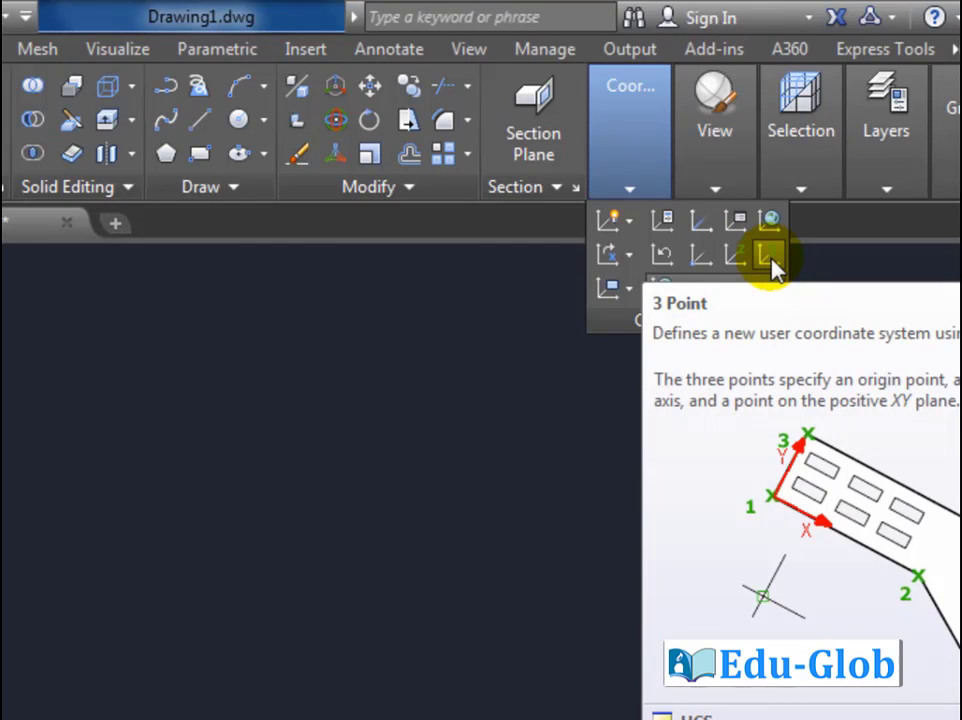
pyautogui.click(628, 291)
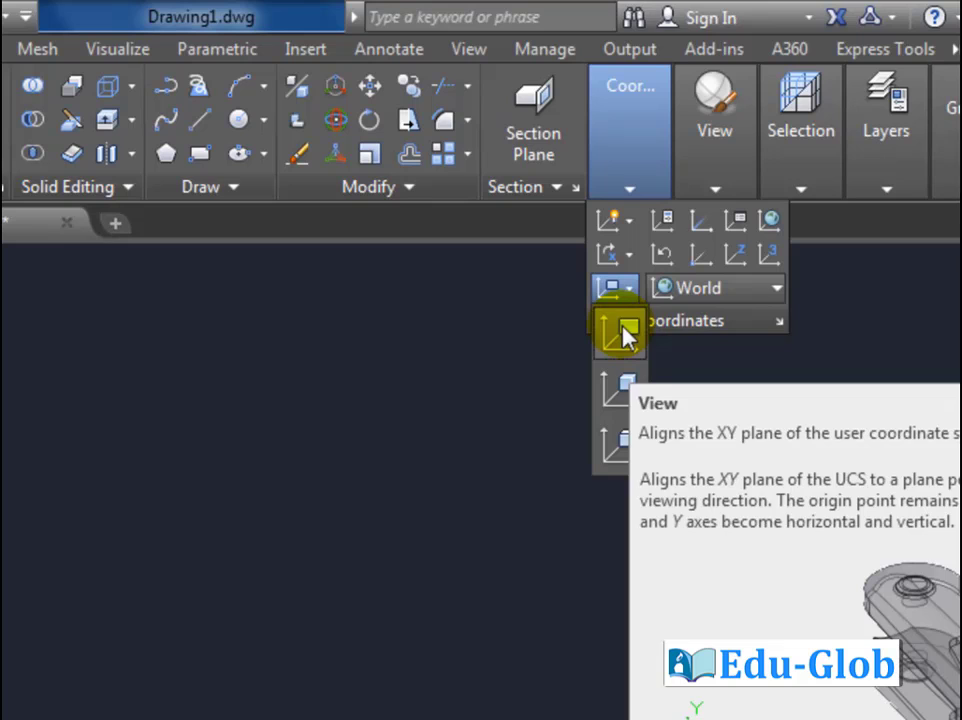
pyautogui.click(620, 387)
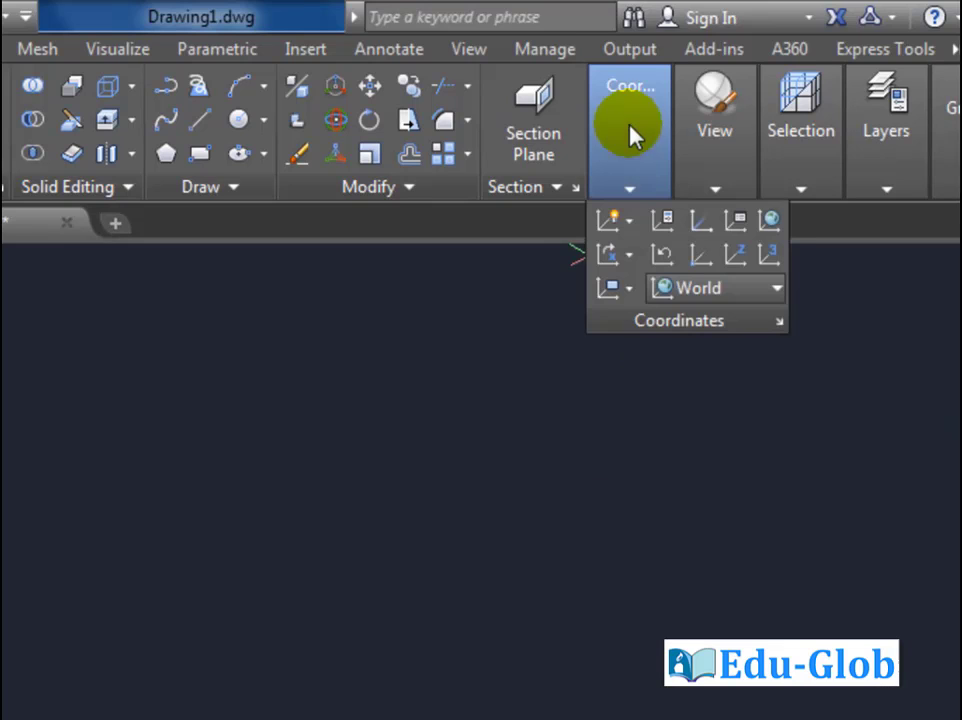
pyautogui.click(620, 289)
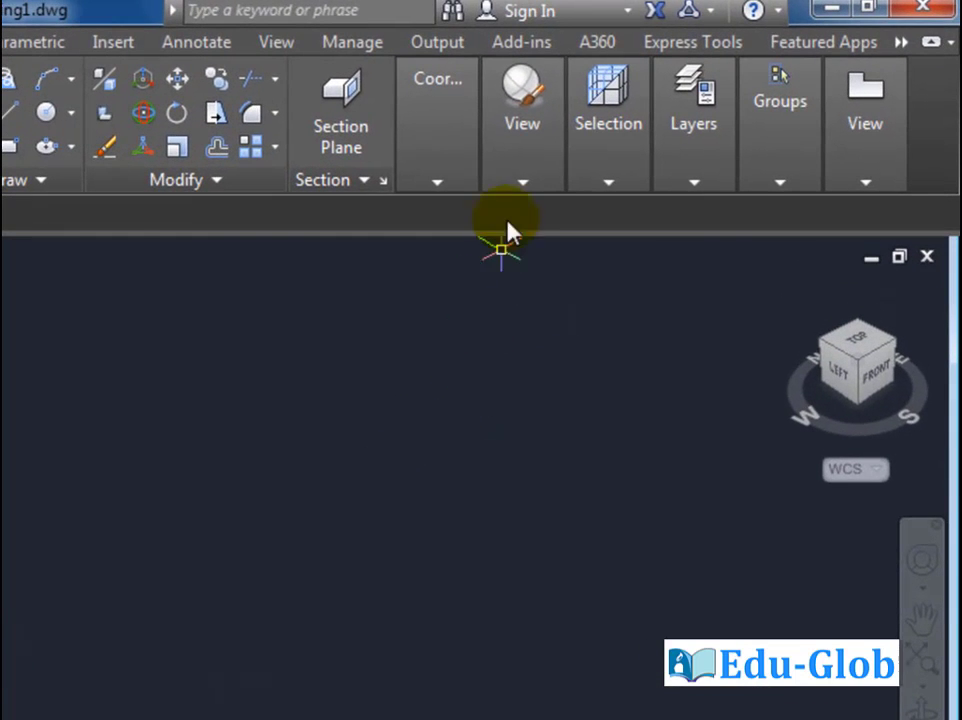
# Look through the available visual styles and the standard orthographic and isometric views without changing either
pyautogui.click(538, 179)
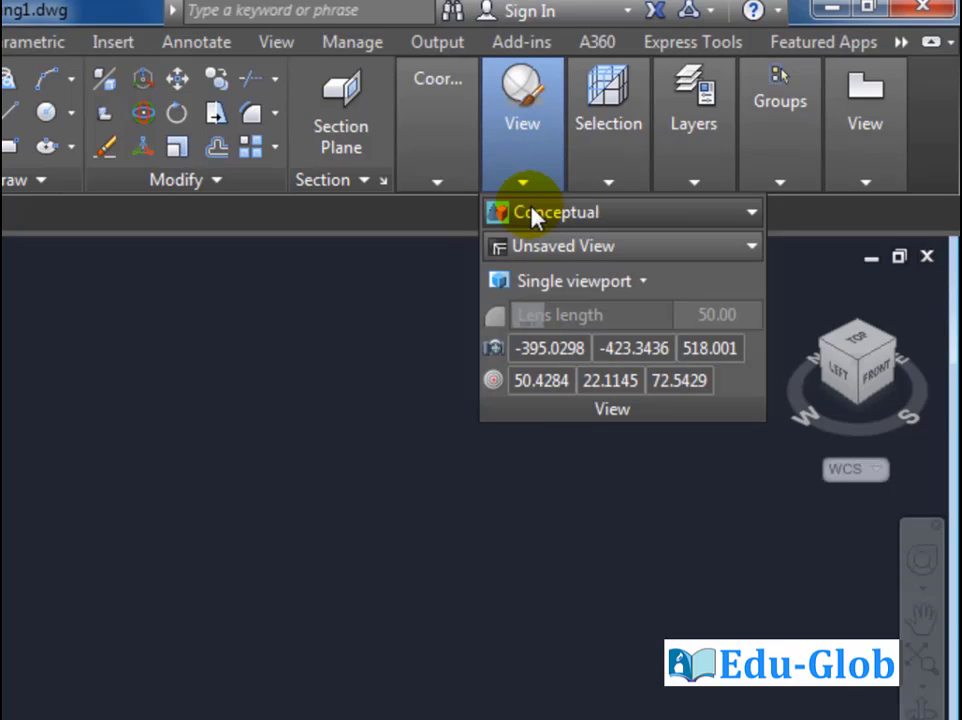
pyautogui.click(535, 218)
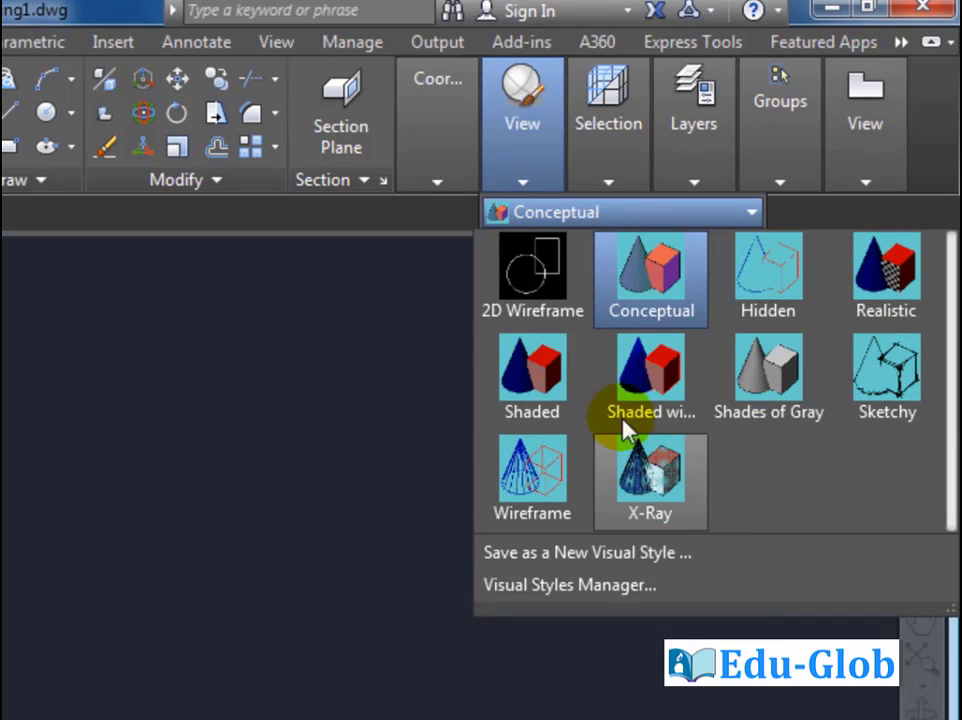
pyautogui.click(612, 220)
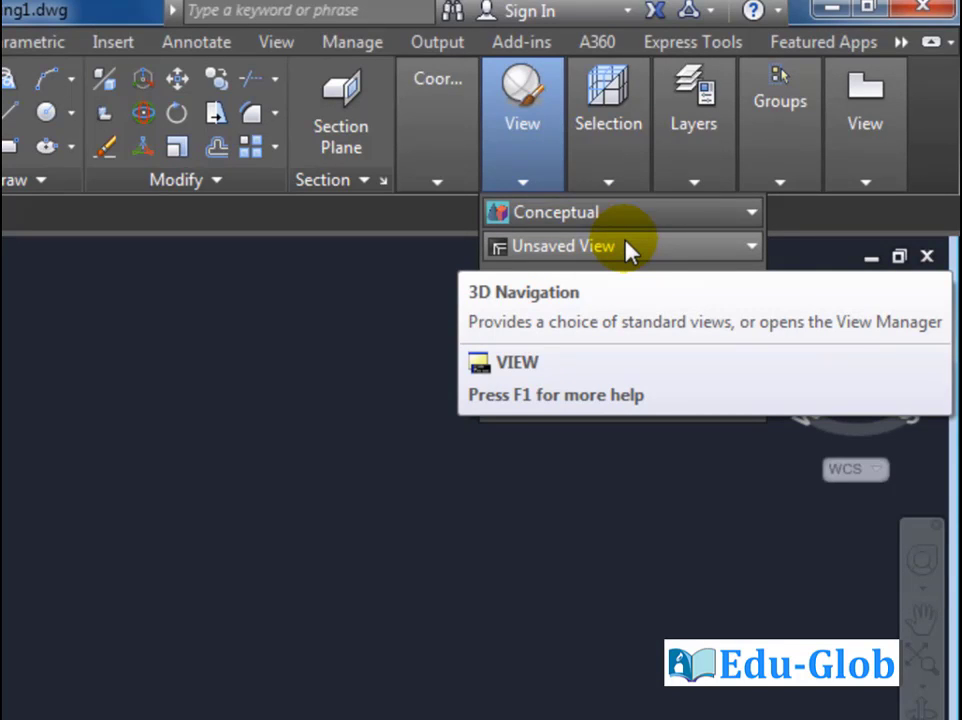
pyautogui.click(625, 247)
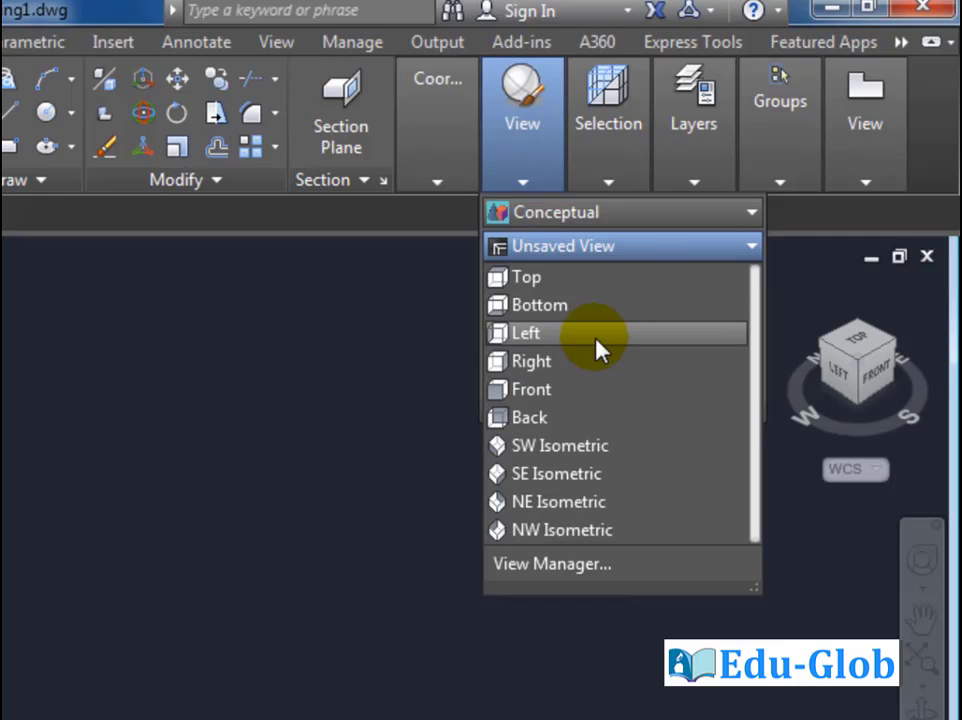
pyautogui.click(636, 246)
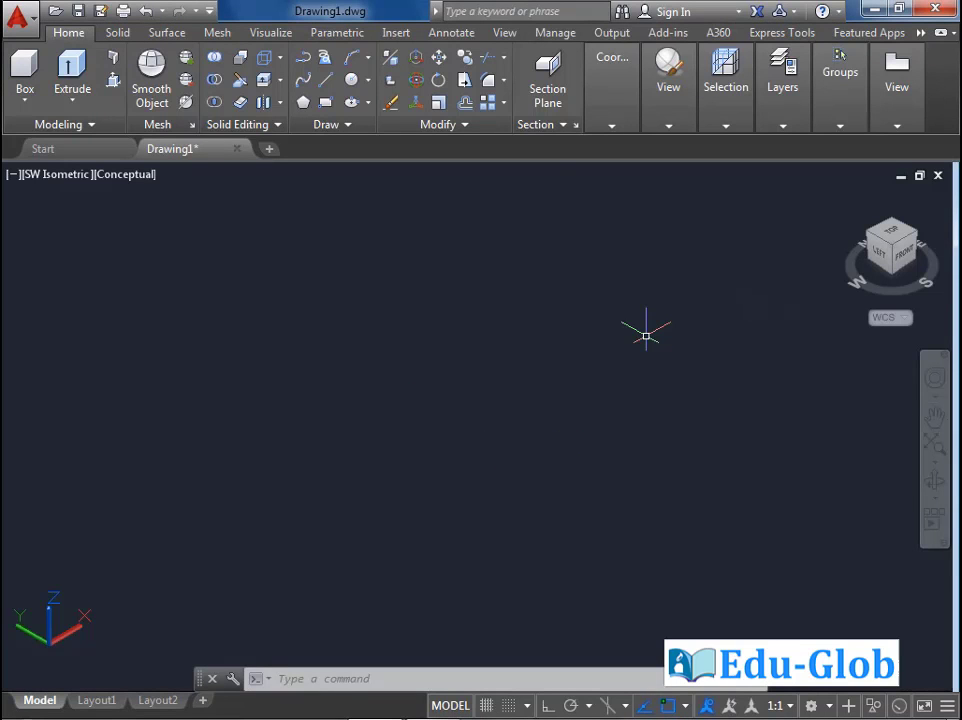
# Examine the culling option and the subobject selection filters such as Vertex and Edge
pyautogui.click(730, 126)
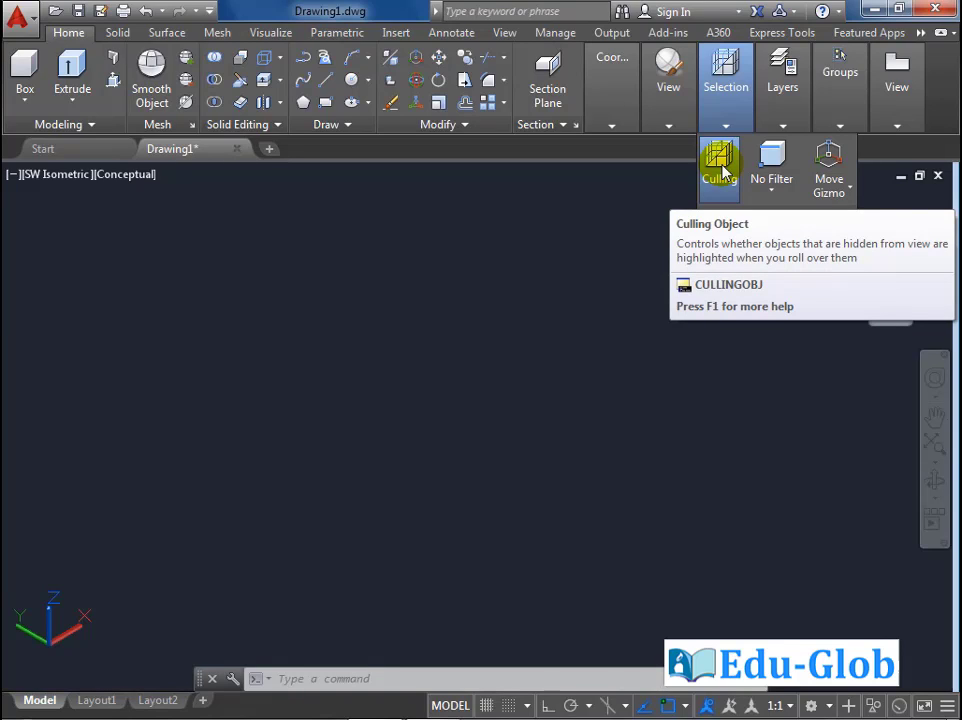
pyautogui.click(771, 195)
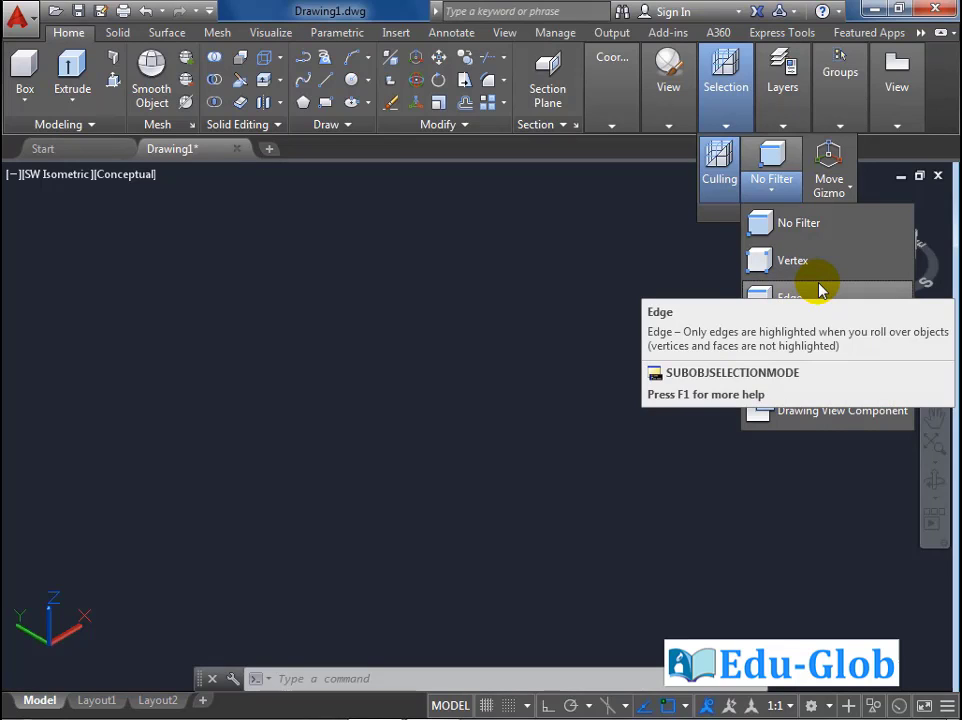
pyautogui.click(850, 155)
# Review the default gizmo choices and choose No Gizmo for selected objects
pyautogui.click(830, 160)
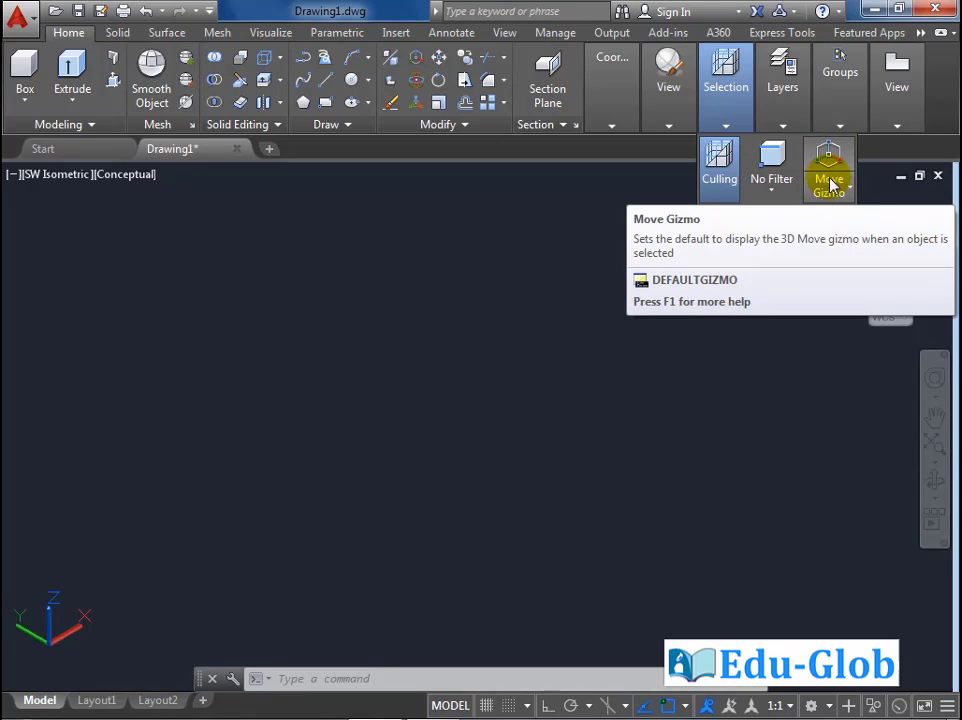
pyautogui.click(843, 191)
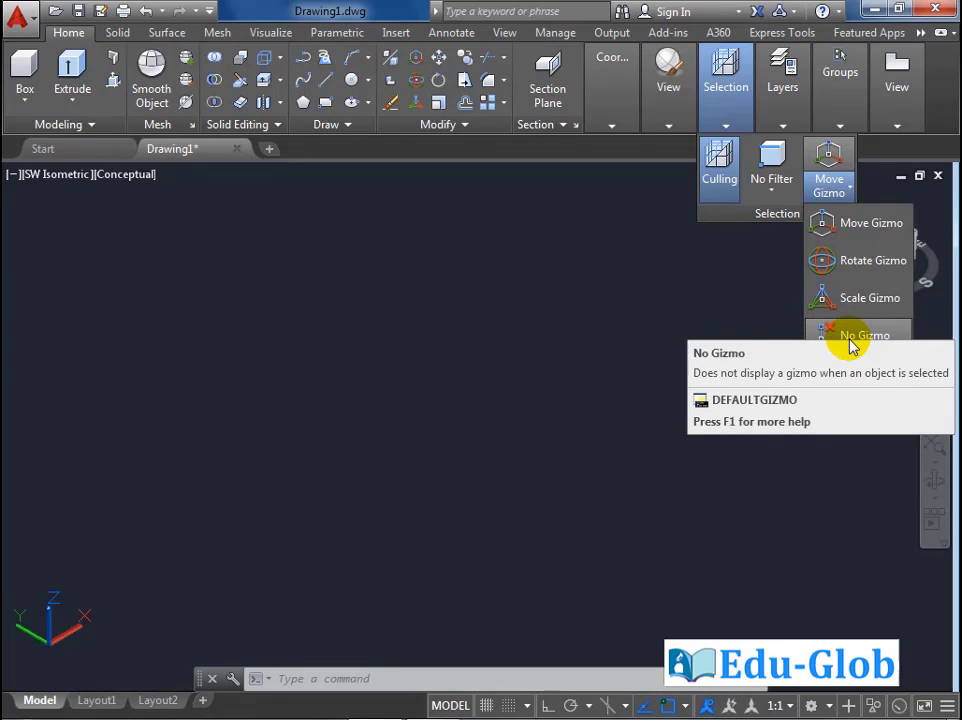
pyautogui.click(850, 338)
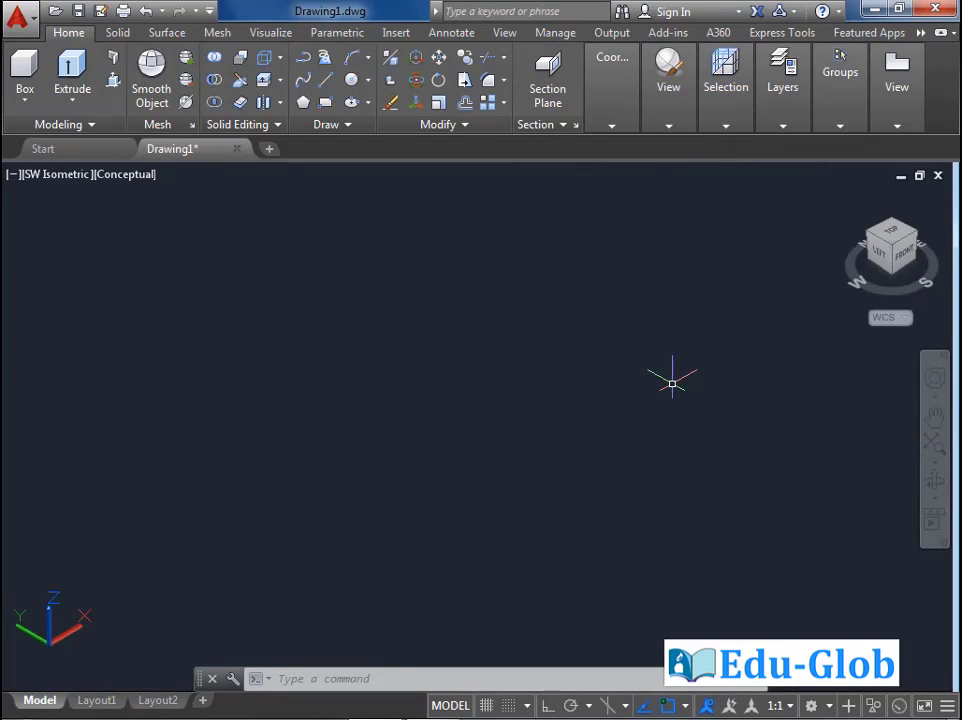